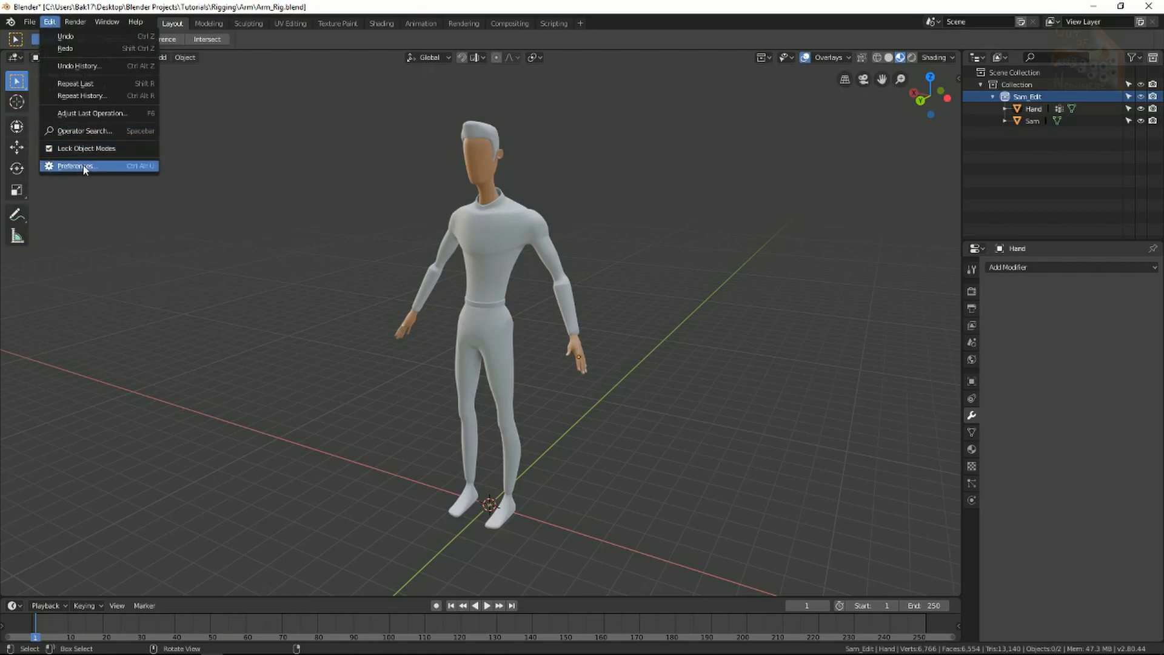
Enable the Rigging: Rigify add-on with its Legacy Mode option turned on.
{"action": "left_click", "coordinate": [82, 164]}
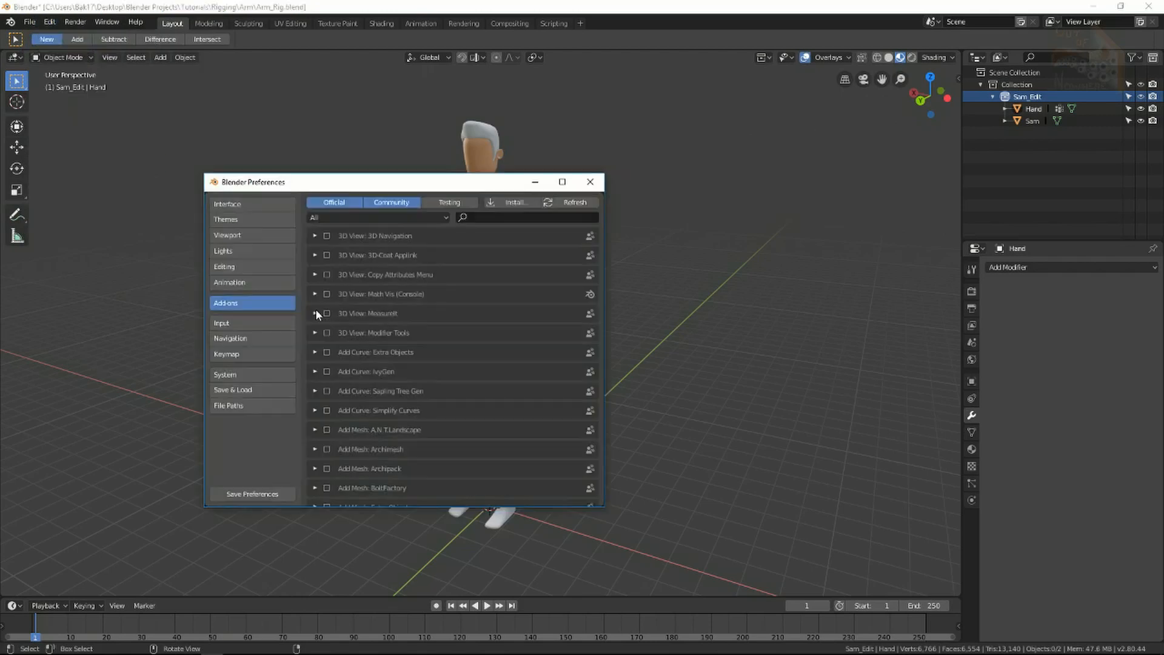
{"action": "left_click", "coordinate": [479, 219]}
{"action": "type", "text": "rig"}
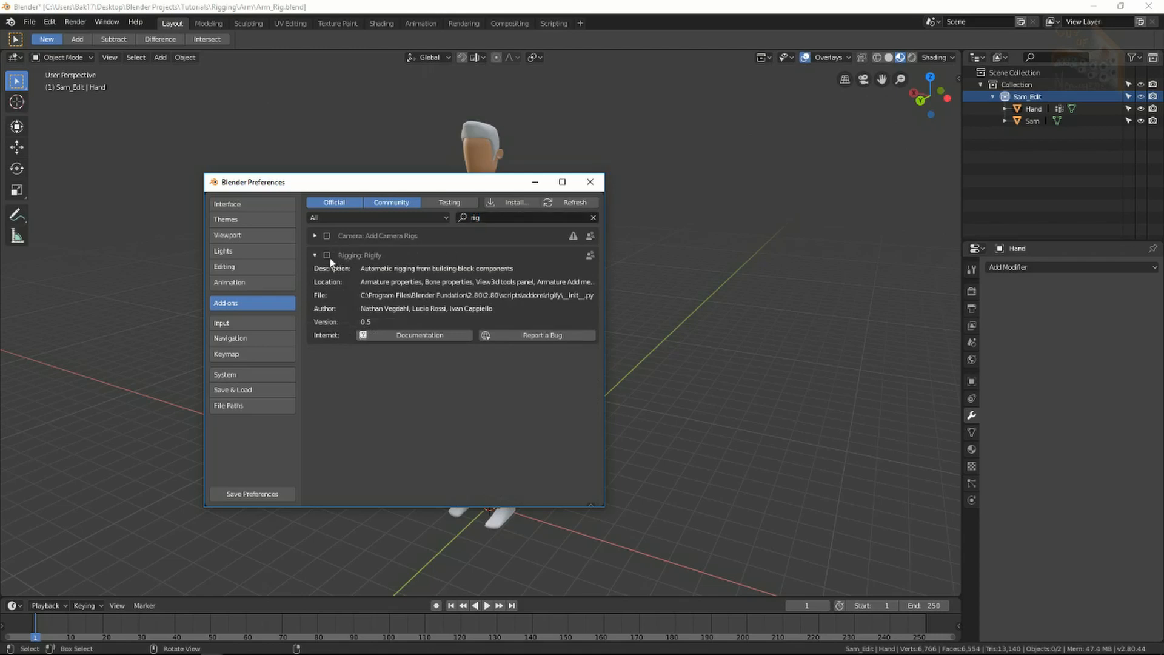
{"action": "left_click", "coordinate": [327, 255]}
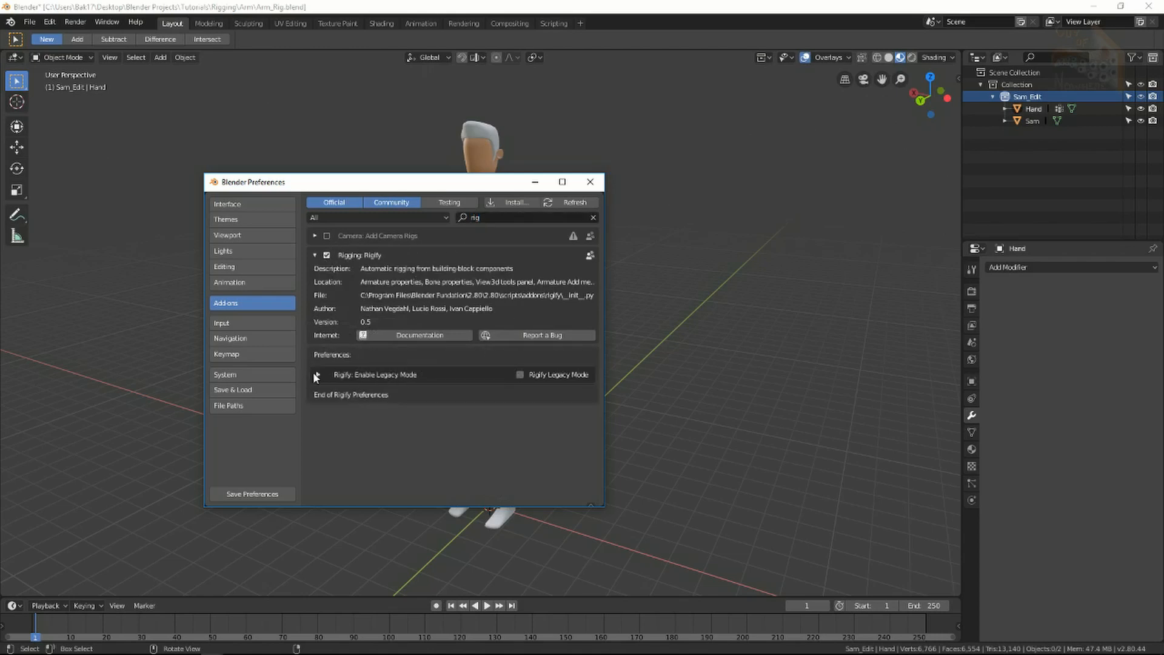
{"action": "left_click", "coordinate": [521, 376]}
Move the Preferences window aside and return to the main scene window.
{"action": "left_click_drag", "start_coordinate": [488, 181], "coordinate": [807, 165]}
{"action": "left_click", "coordinate": [377, 291]}
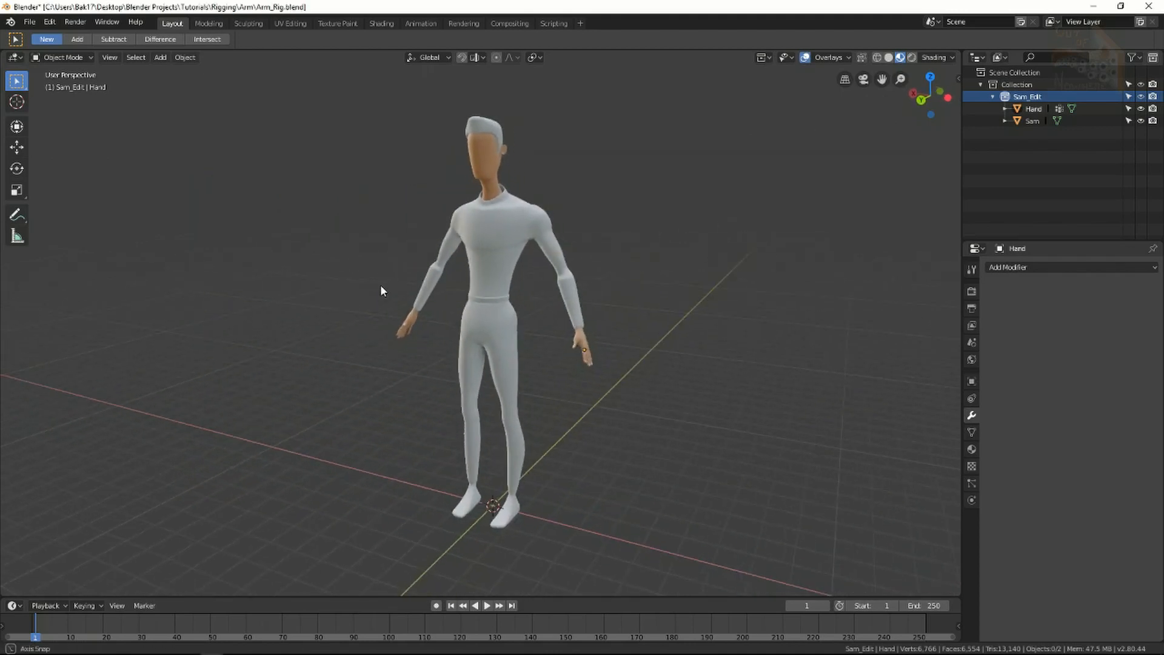
{"action": "key", "text": "alt+Tab"}
{"action": "key", "text": "alt+Tab"}
{"action": "key", "text": "alt+Tab"}
{"action": "key", "text": "alt+Tab"}
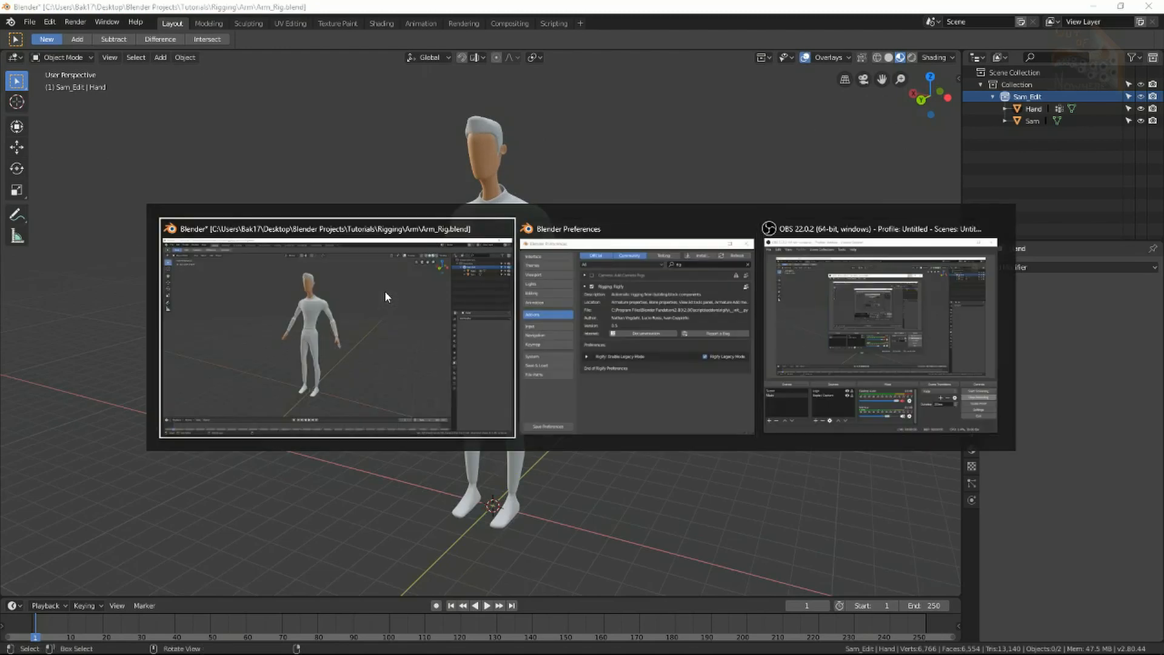
{"action": "left_click_drag", "start_coordinate": [807, 170], "coordinate": [904, 251]}
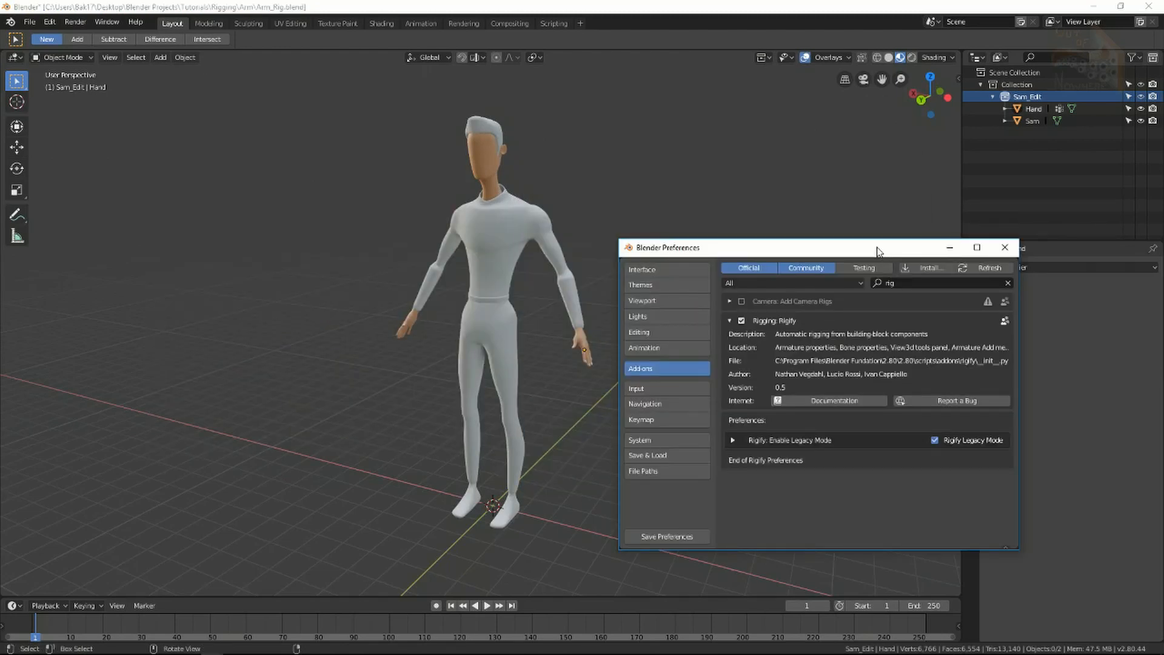
{"action": "left_click", "coordinate": [580, 431]}
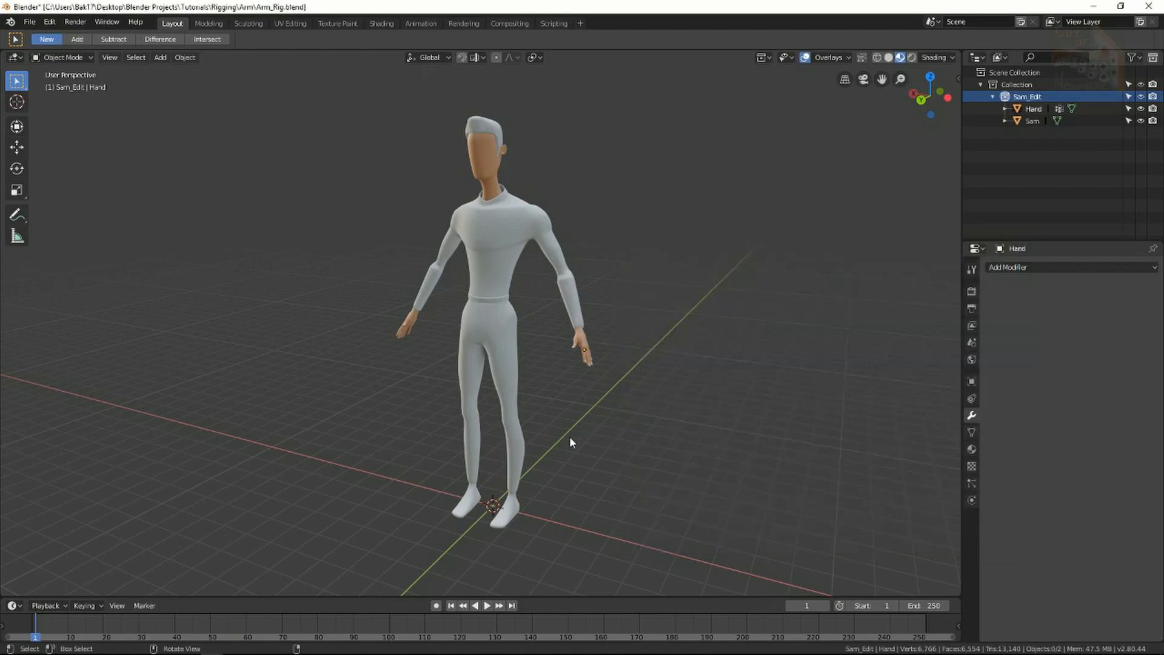
Add a Human (Meta-Rig) armature to the scene.
{"action": "key", "text": "shift+a"}
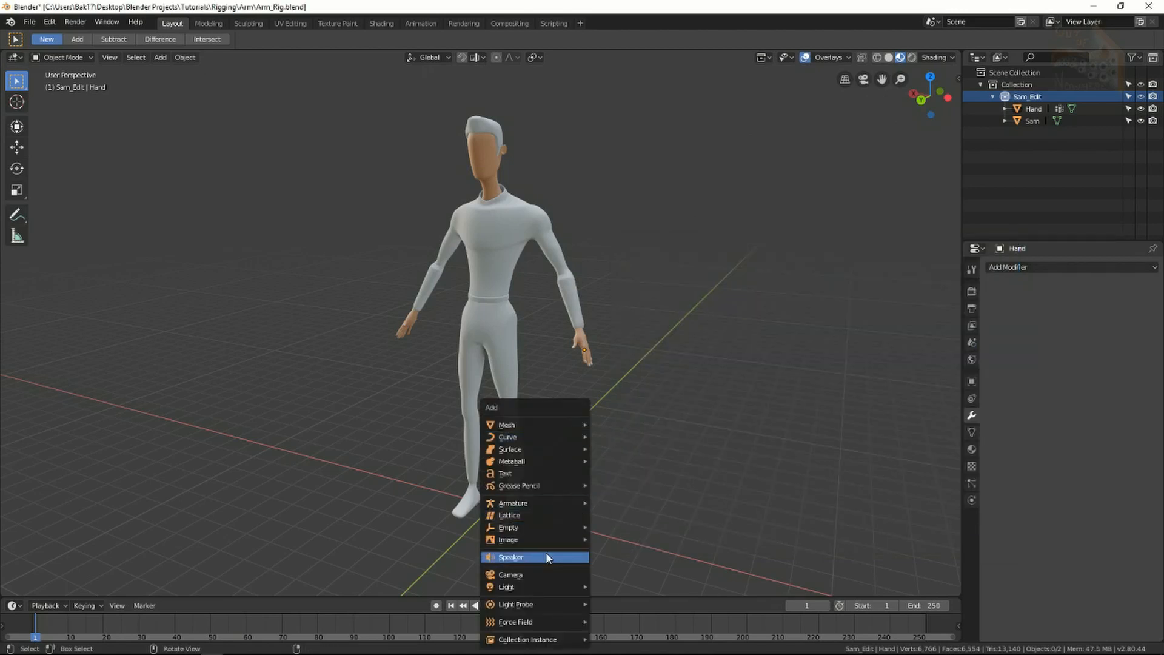
{"action": "mouse_move", "coordinate": [549, 503]}
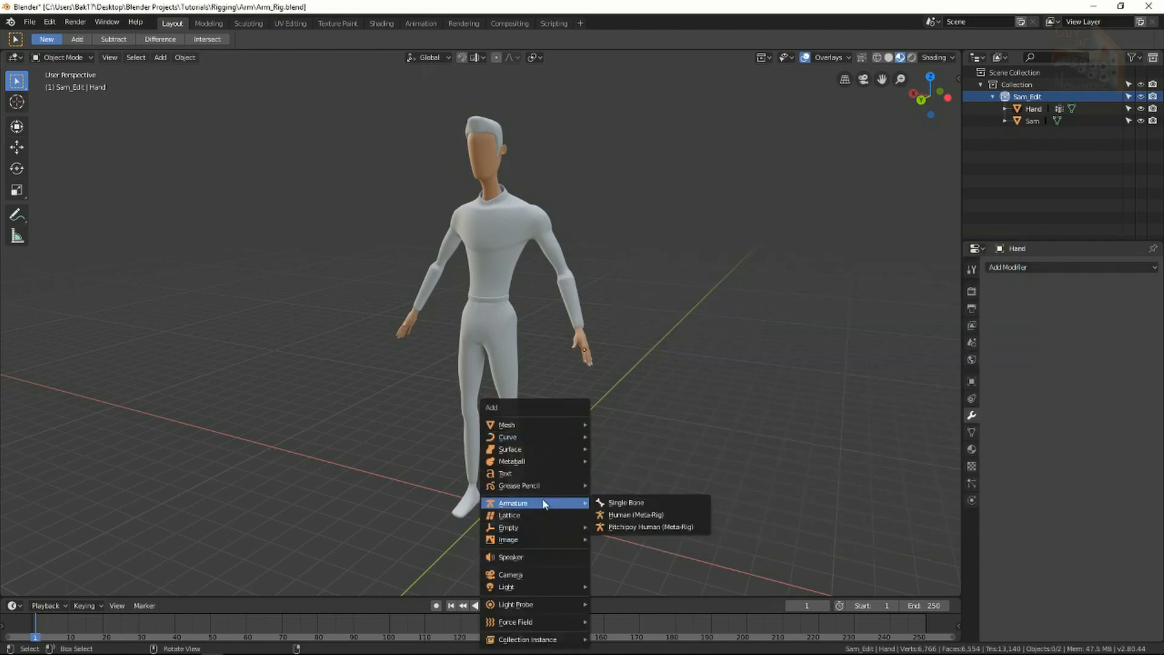
{"action": "left_click", "coordinate": [632, 516]}
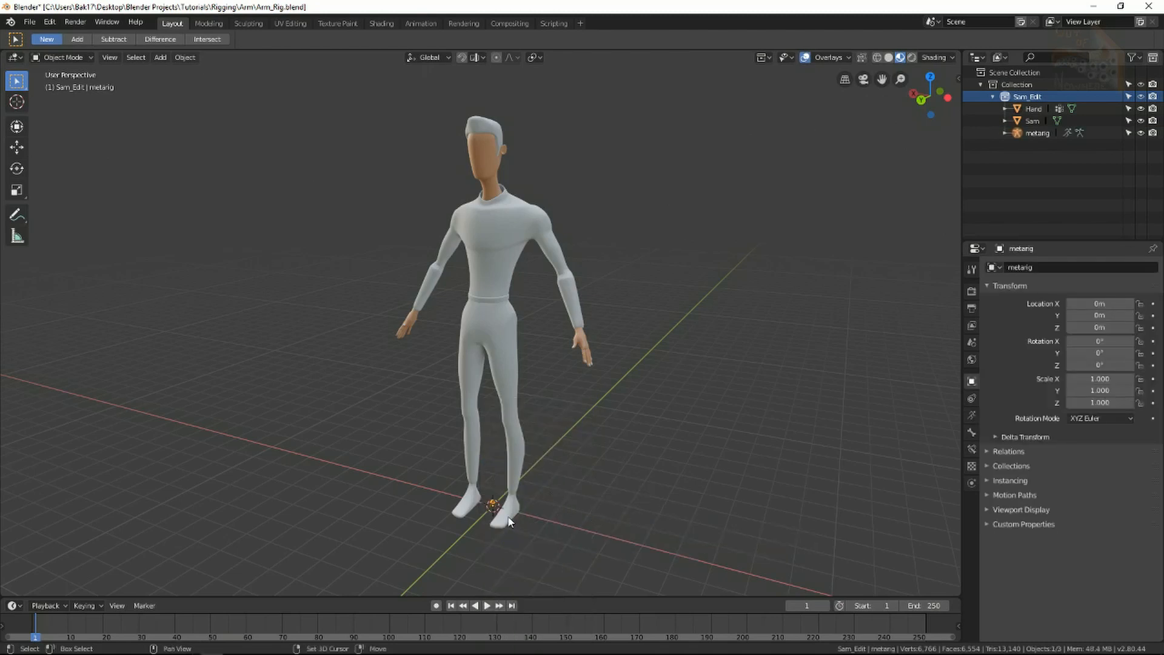
Scale the meta-rig uniformly to 58.826 to roughly fit the character's body.
{"action": "middle_click_drag", "start_coordinate": [507, 517], "coordinate": [493, 388], "text": "shift"}
{"action": "scroll", "coordinate": [479, 400], "scroll_direction": "up", "scroll_amount": 5}
{"action": "scroll", "coordinate": [477, 410], "scroll_direction": "down", "scroll_amount": 8}
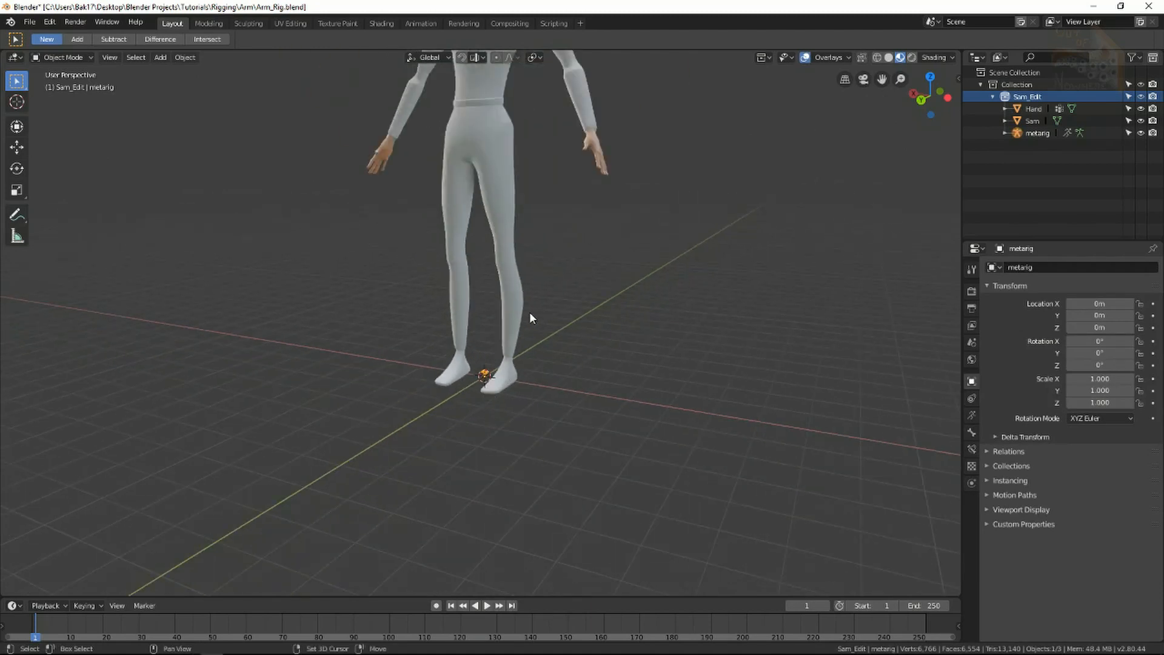
{"action": "key", "text": "s"}
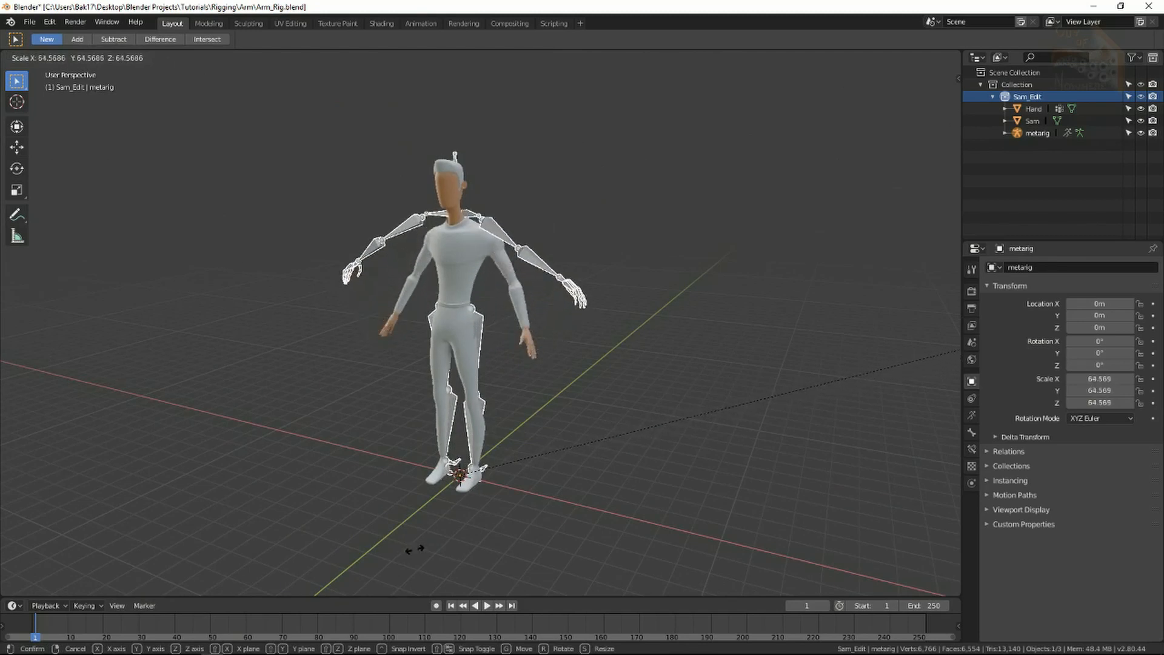
{"action": "left_click", "coordinate": [257, 91]}
{"action": "middle_click_drag", "start_coordinate": [495, 333], "coordinate": [573, 361]}
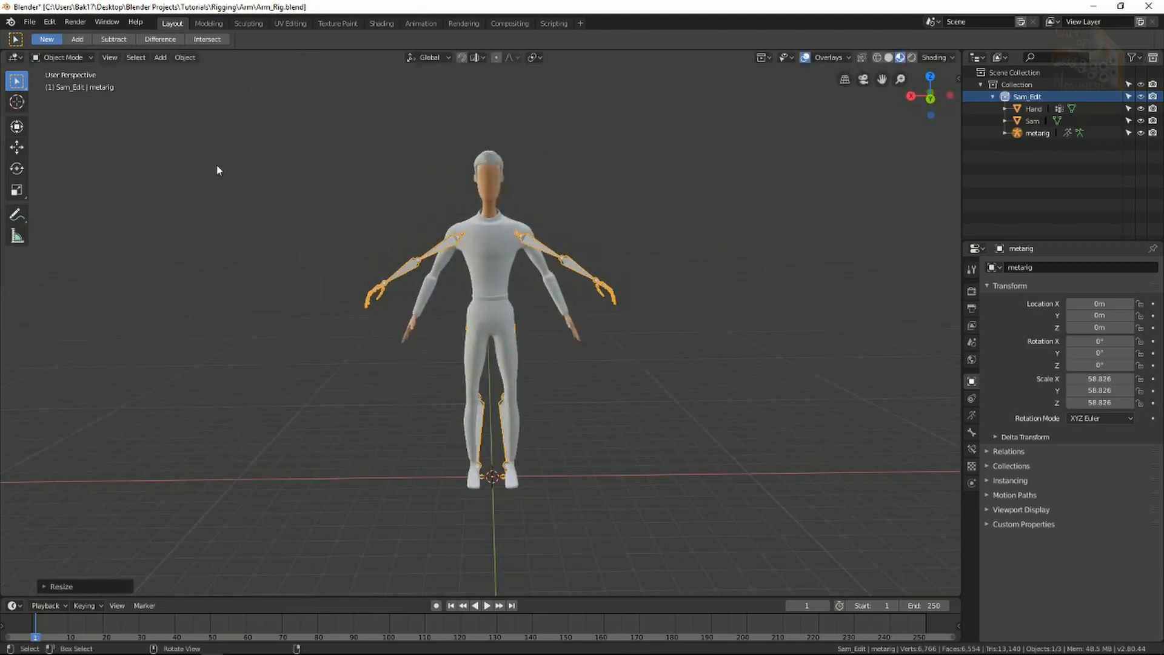
Untick Rigging: Rigify in Preferences, collapse its entry, and close the Preferences window.
{"action": "left_click", "coordinate": [51, 22]}
{"action": "left_click", "coordinate": [75, 166]}
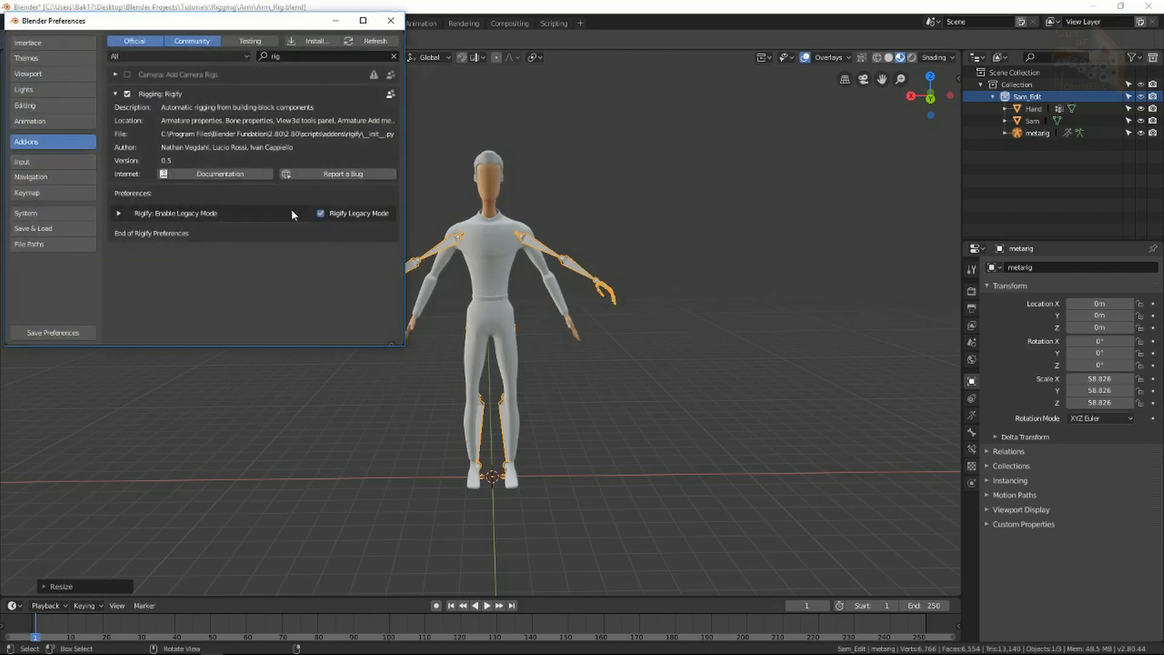
{"action": "left_click", "coordinate": [128, 93]}
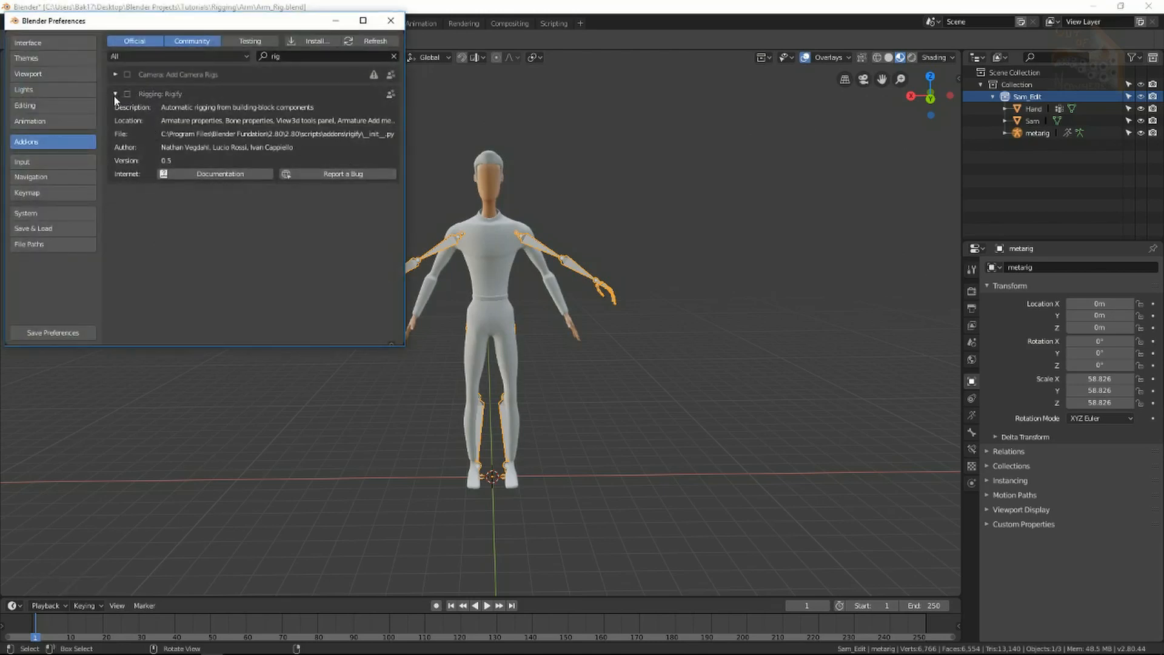
{"action": "left_click", "coordinate": [116, 94]}
{"action": "left_click_drag", "start_coordinate": [293, 20], "coordinate": [334, 118]}
{"action": "left_click", "coordinate": [433, 118]}
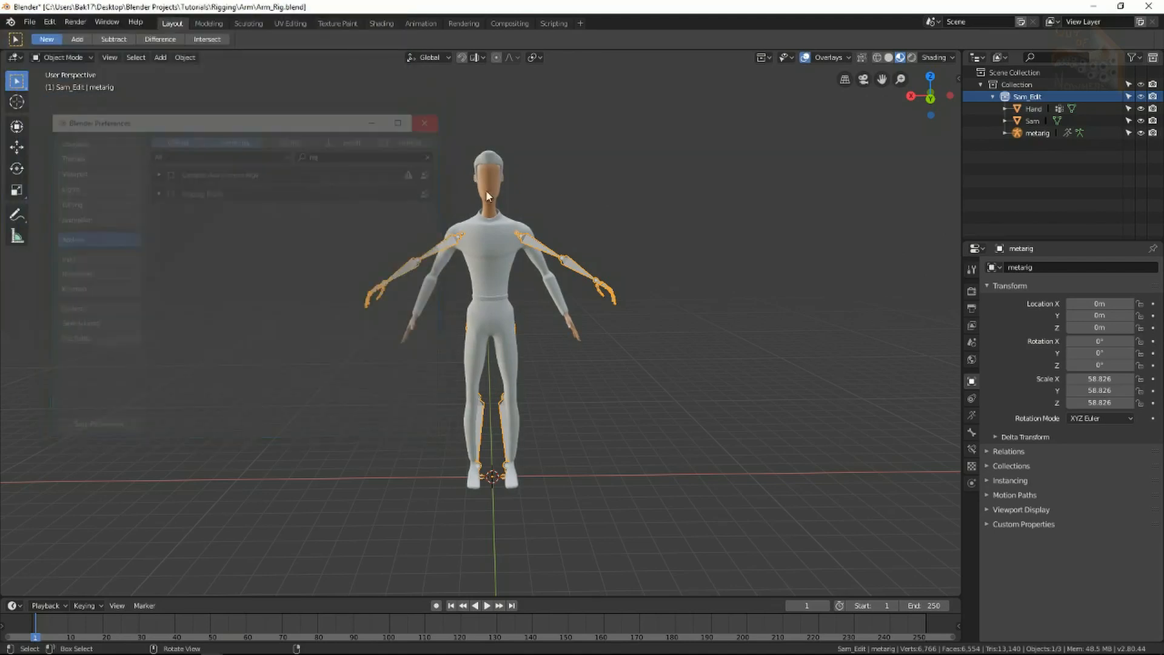
Rotate the meta-rig 180° around the Z axis to face the character.
{"action": "middle_click_drag", "start_coordinate": [623, 312], "coordinate": [529, 363]}
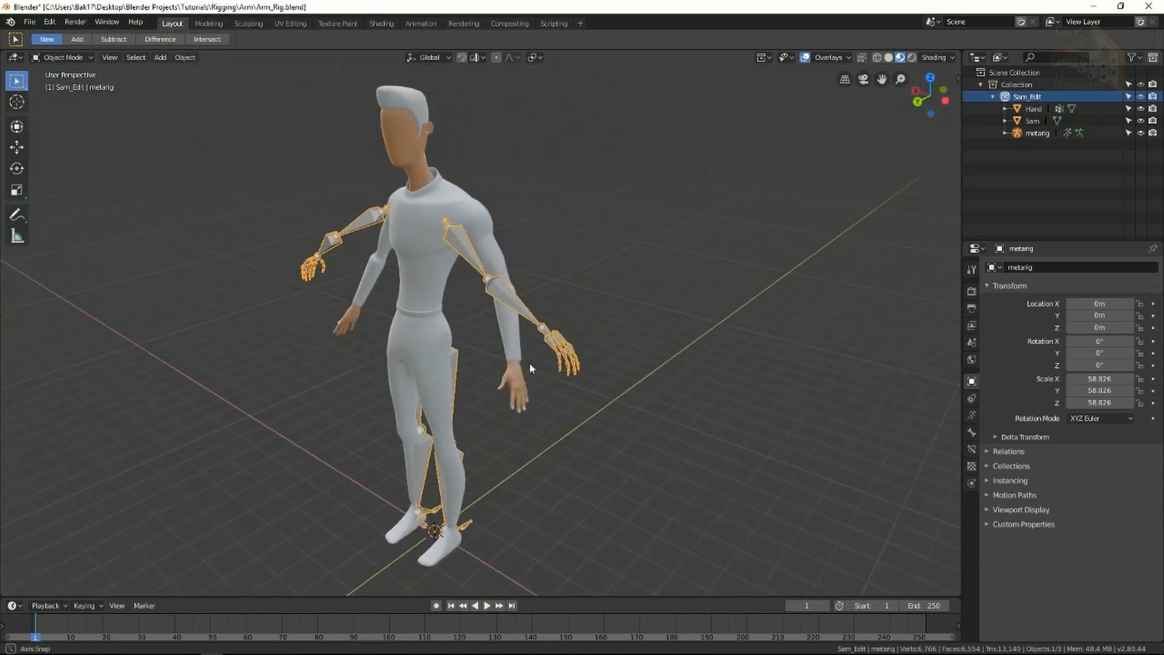
{"action": "key", "text": "r"}
{"action": "key", "text": "z"}
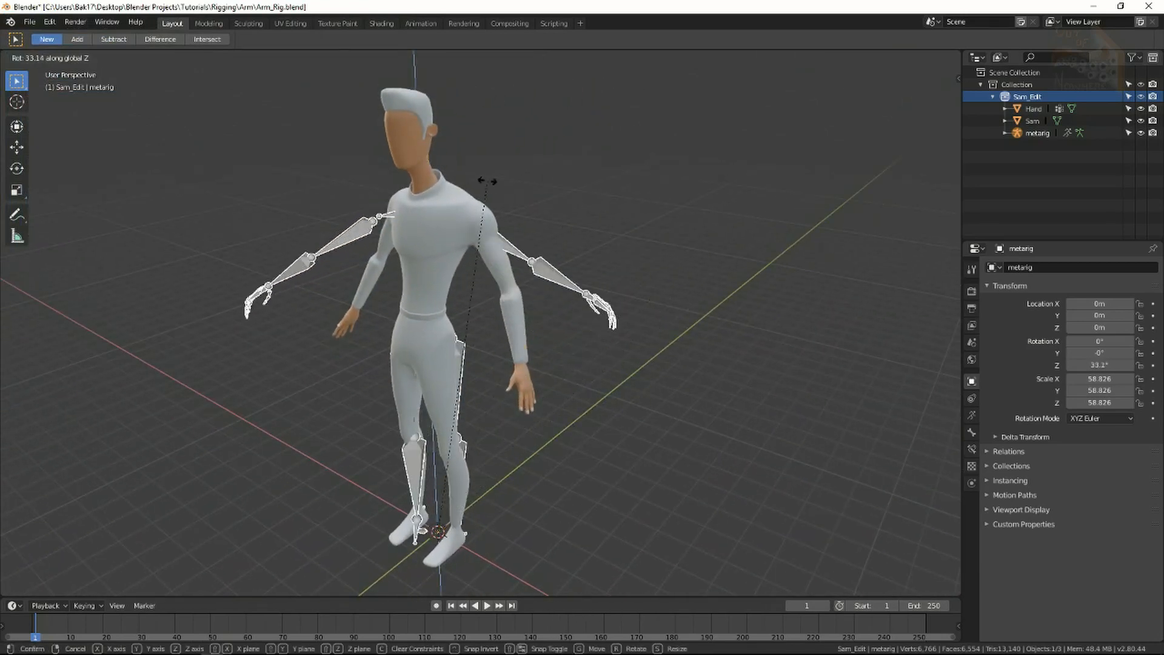
{"action": "type", "text": "180"}
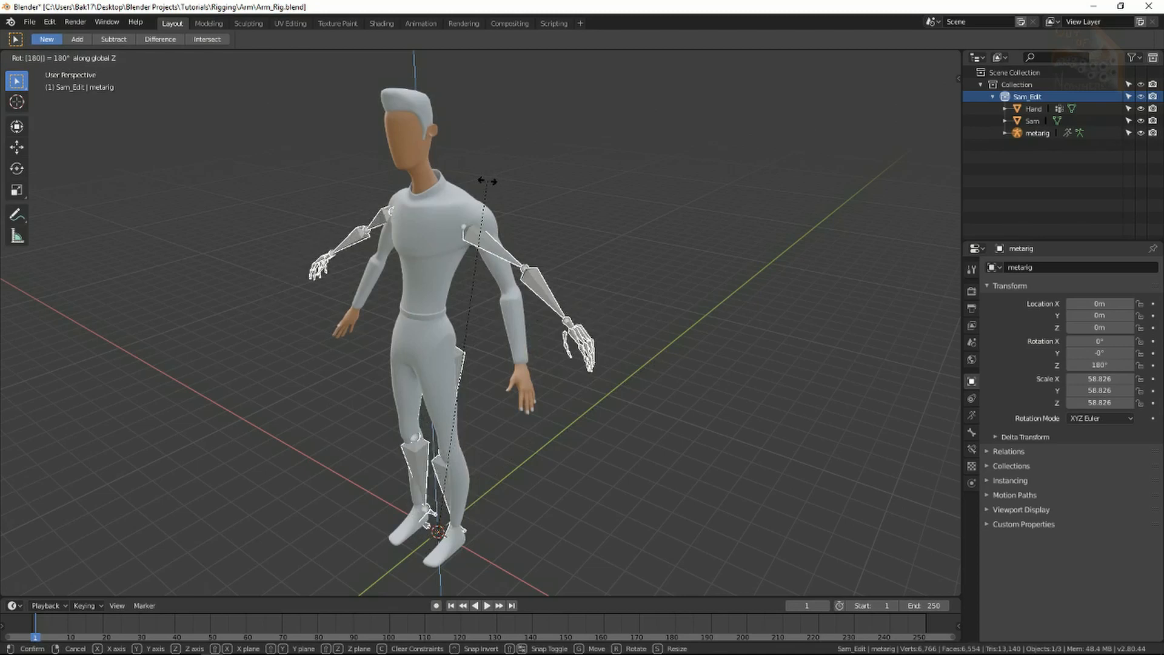
{"action": "key", "text": "Return"}
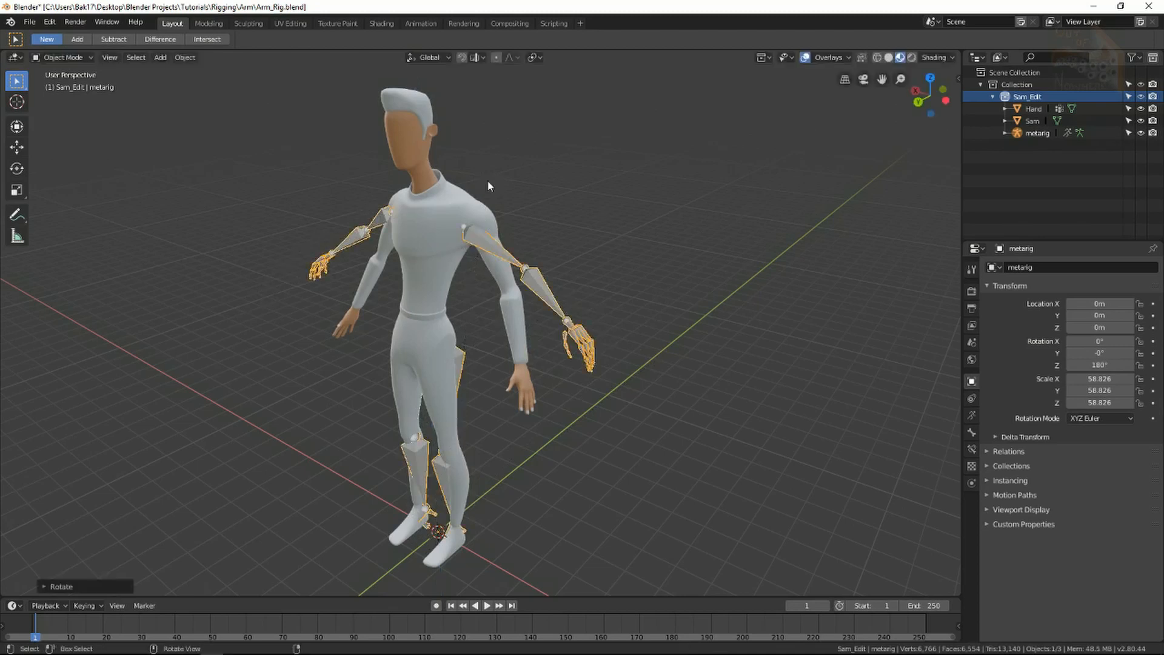
Apply the meta-rig's rotation and scale so they read 0° and 1.000.
{"action": "middle_click_drag", "start_coordinate": [493, 394], "coordinate": [557, 427]}
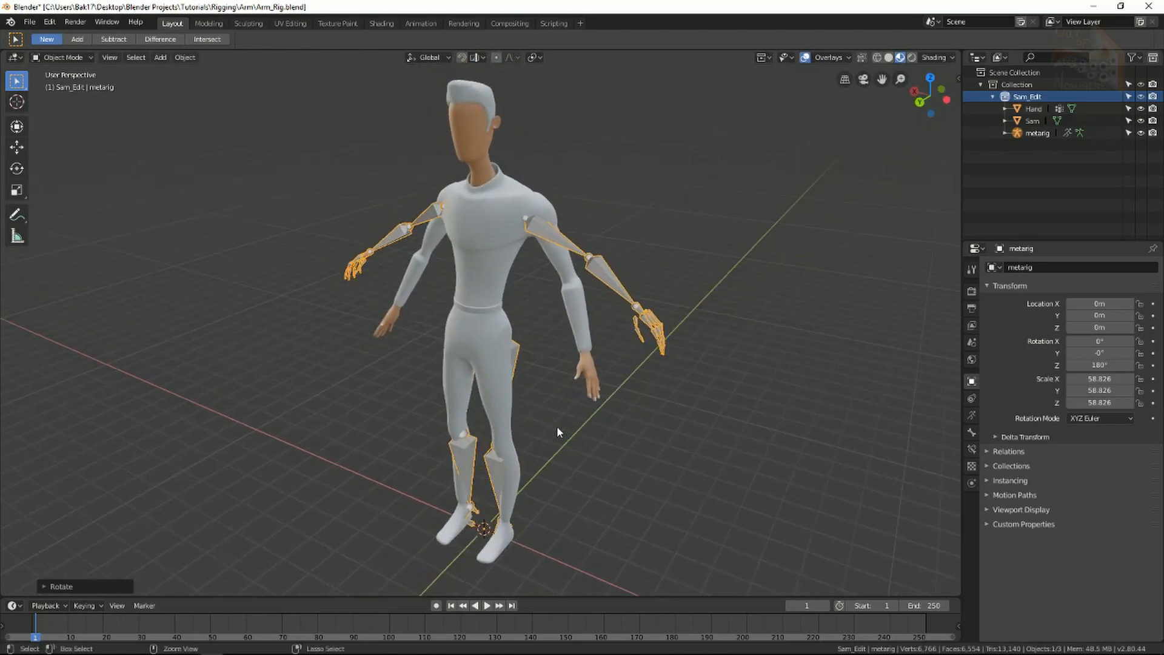
{"action": "key", "text": "ctrl+a"}
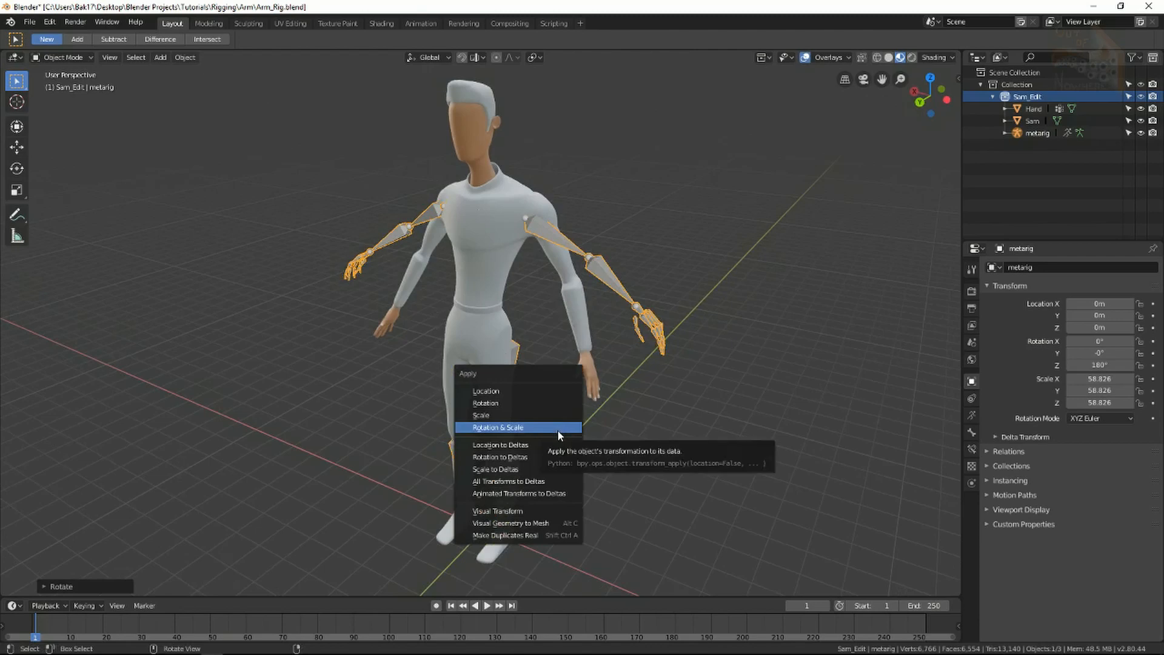
{"action": "left_click", "coordinate": [558, 429]}
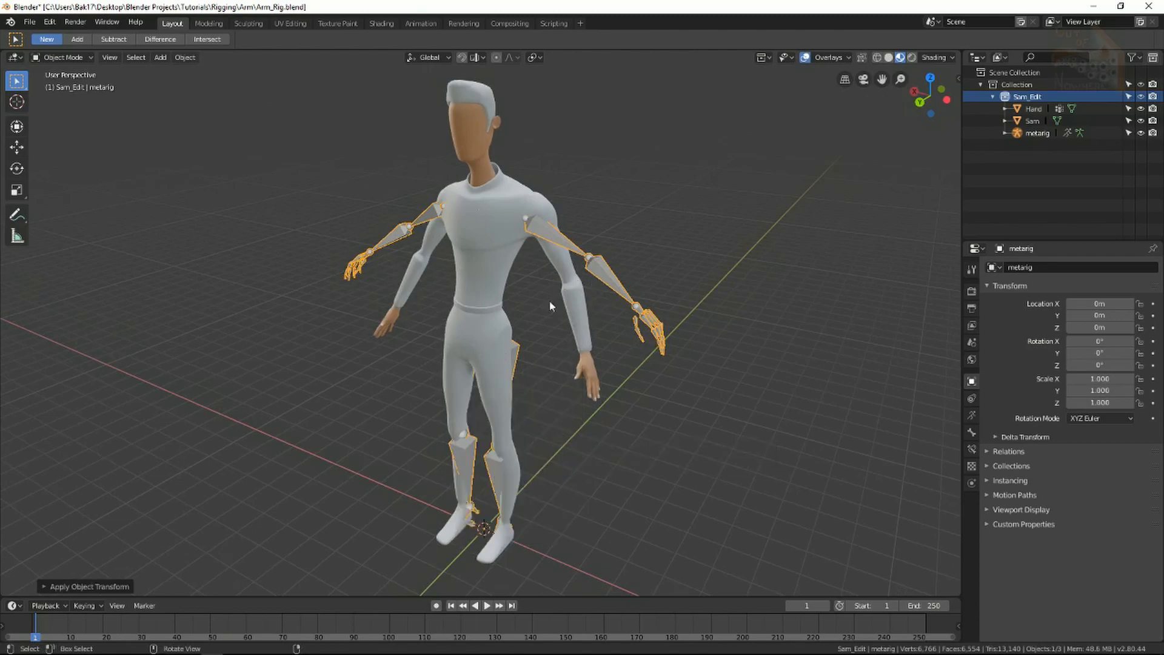
{"action": "middle_click_drag", "start_coordinate": [553, 306], "coordinate": [507, 340]}
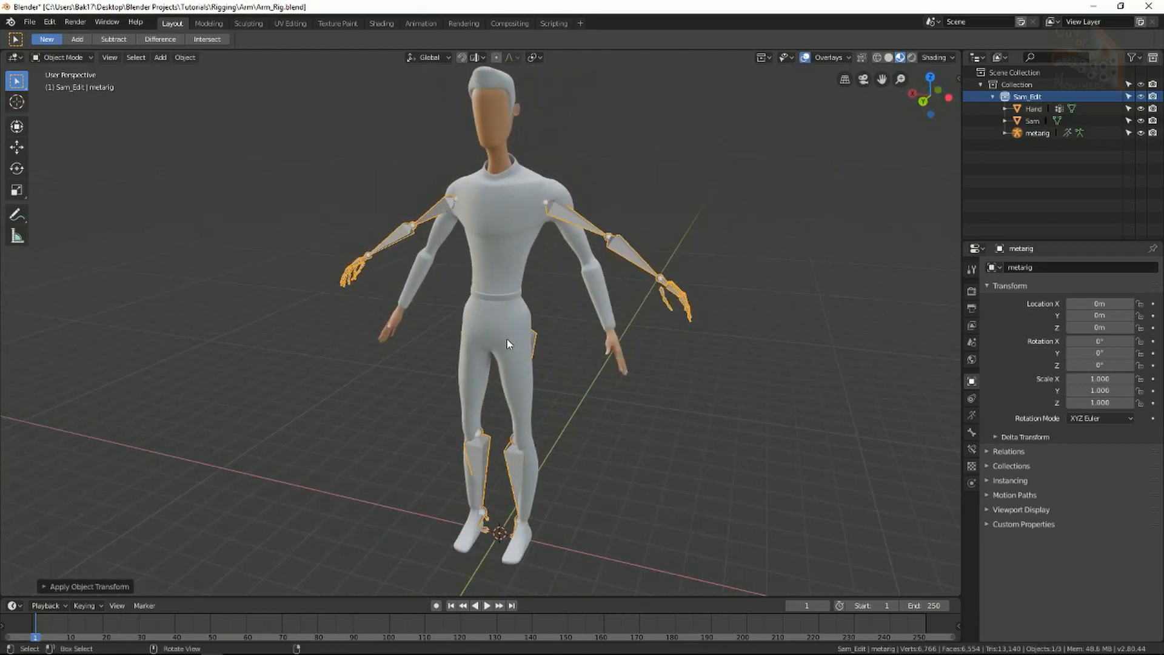
Set the armature's bone display to Stick with In Front enabled, then reselect the metarig.
{"action": "left_click", "coordinate": [971, 416]}
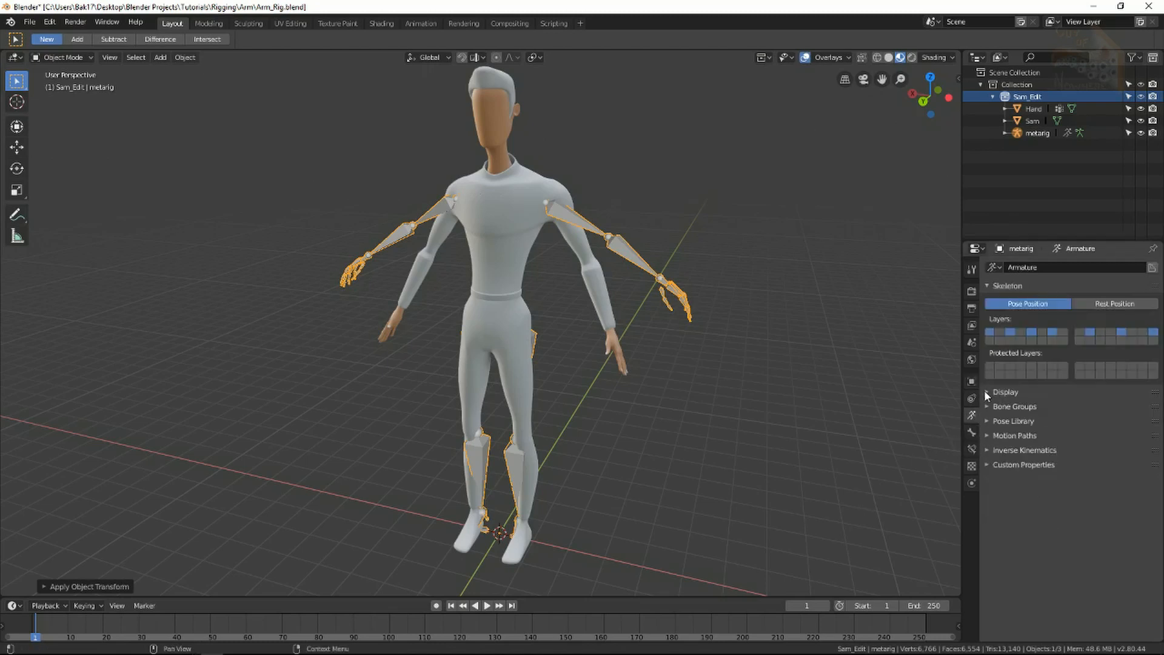
{"action": "left_click", "coordinate": [988, 393]}
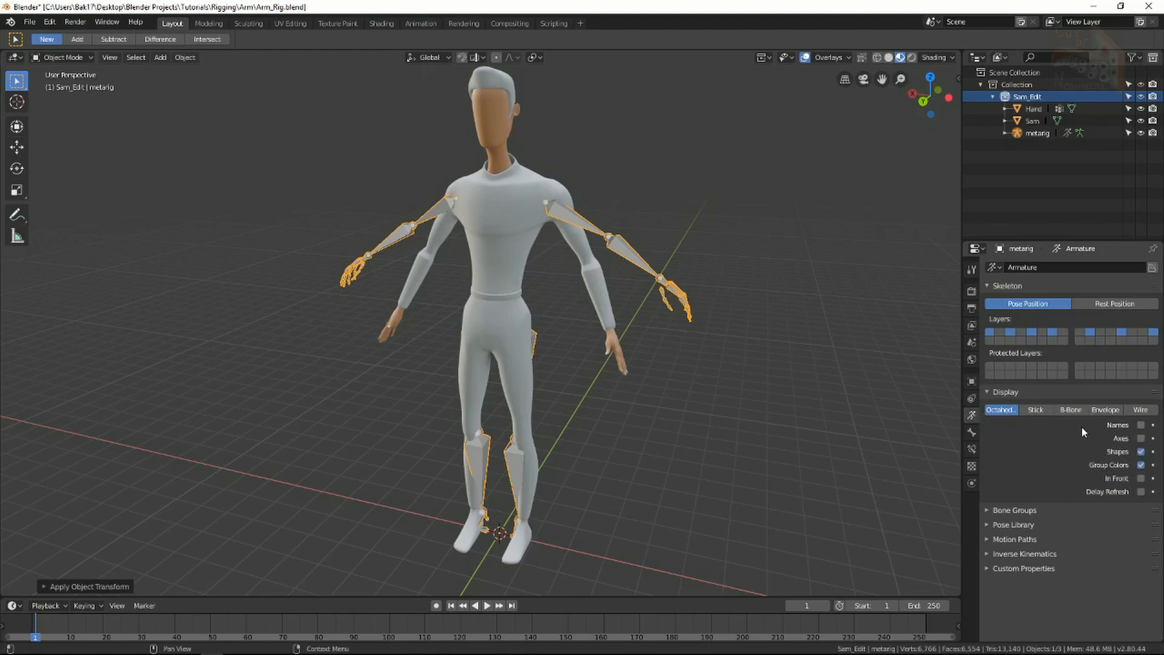
{"action": "left_click", "coordinate": [1035, 411]}
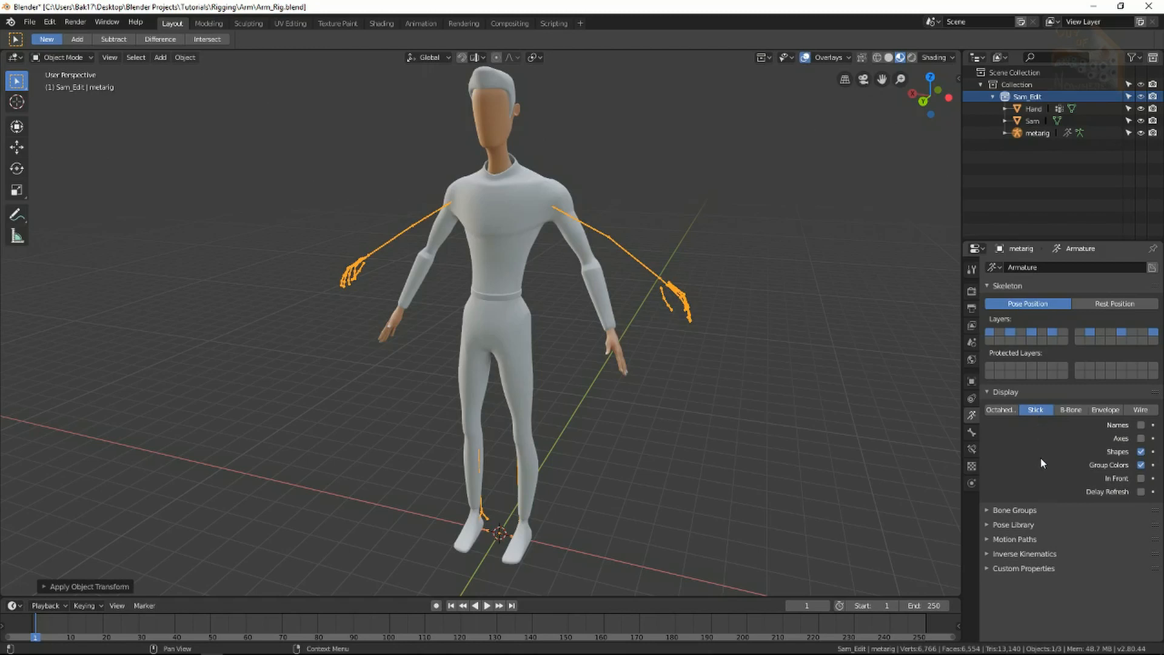
{"action": "left_click", "coordinate": [1142, 478]}
{"action": "middle_click_drag", "start_coordinate": [643, 401], "coordinate": [591, 316]}
{"action": "left_click", "coordinate": [592, 332]}
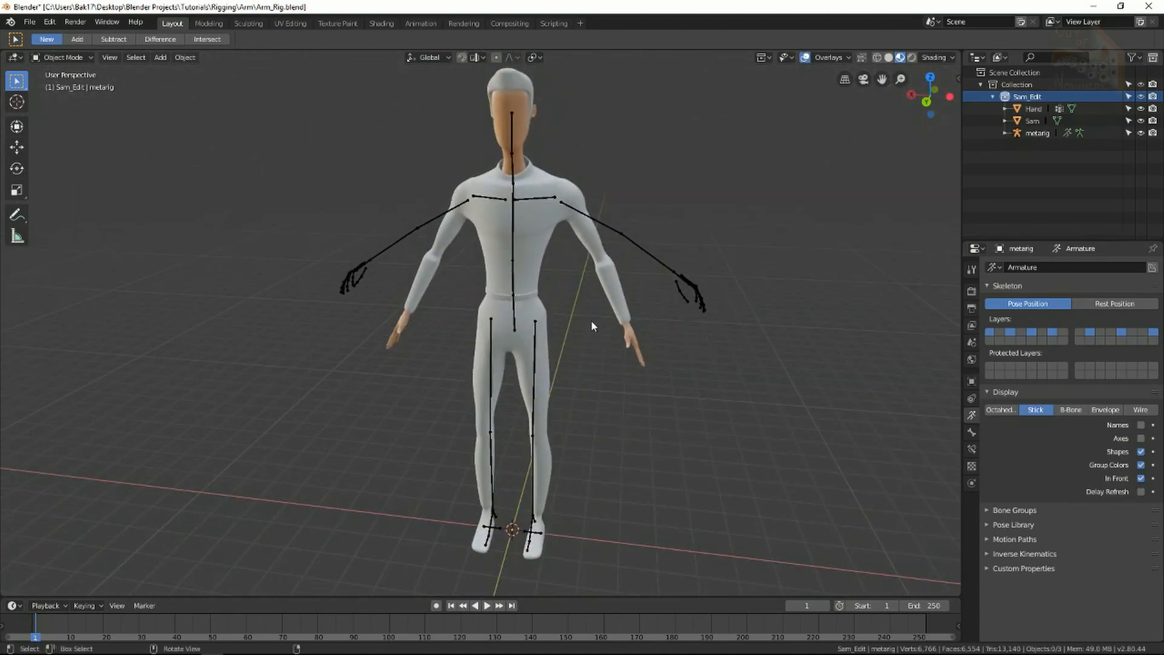
{"action": "left_click", "coordinate": [1140, 478]}
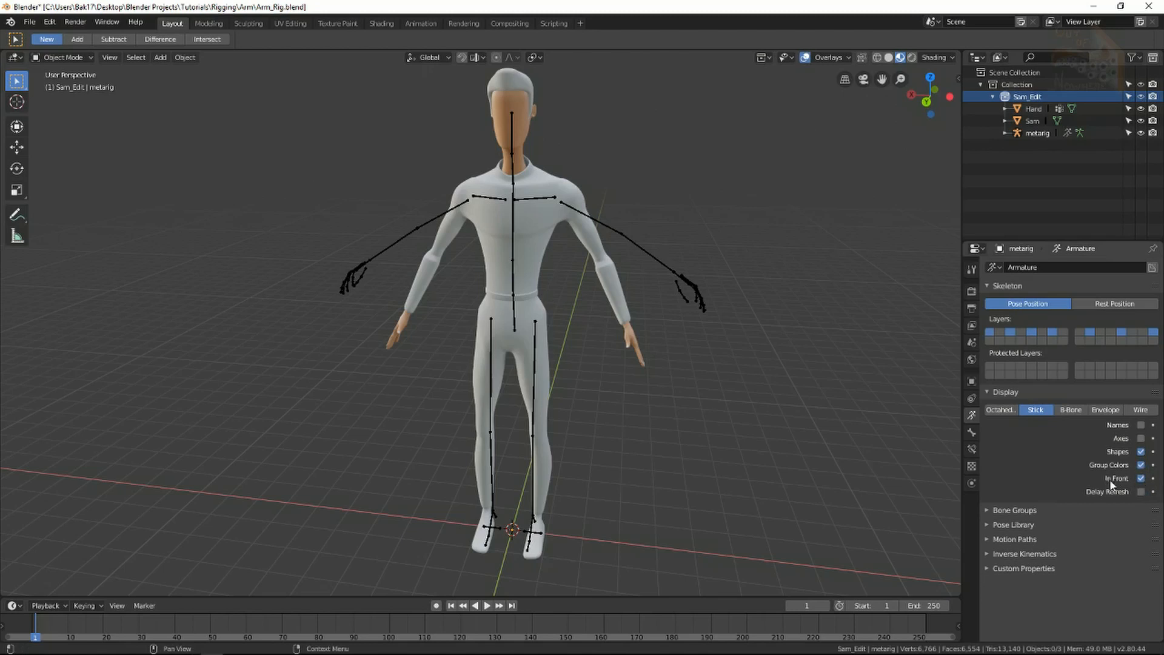
{"action": "middle_click_drag", "start_coordinate": [591, 344], "coordinate": [604, 271]}
{"action": "left_click", "coordinate": [587, 267]}
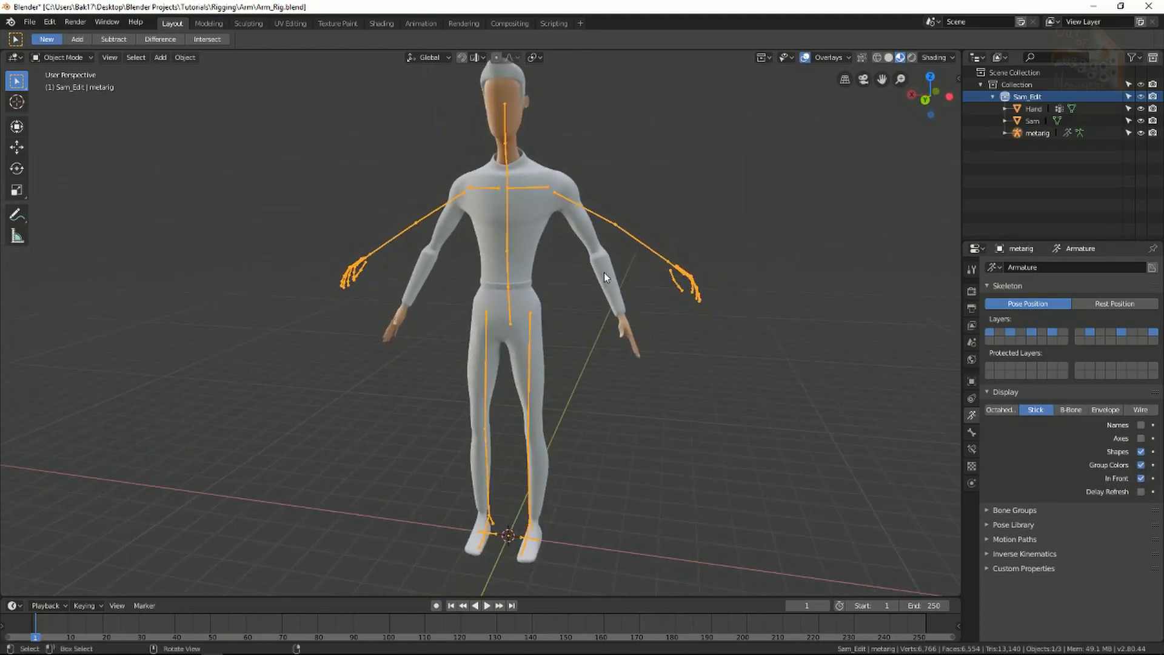
In Edit Mode with X-Axis Mirror on, raise the tail of the left shoulder bone.
{"action": "key", "text": "Tab"}
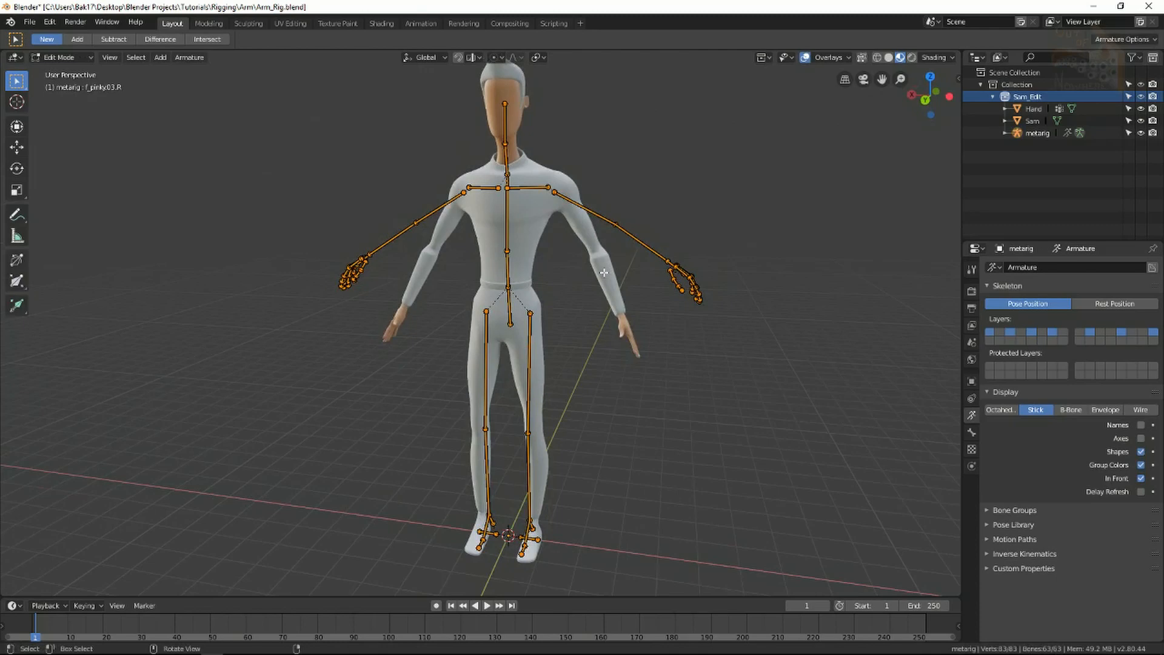
{"action": "key", "text": "KP_1"}
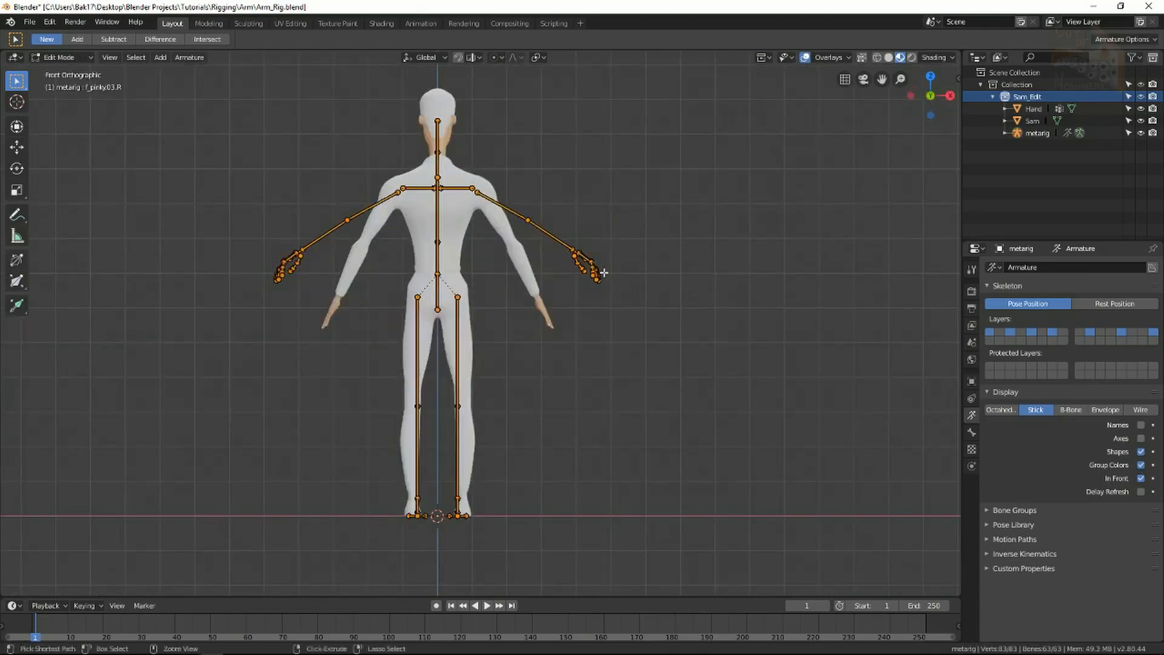
{"action": "key", "text": "ctrl+KP_1"}
{"action": "scroll", "coordinate": [606, 145], "scroll_direction": "up", "scroll_amount": 4}
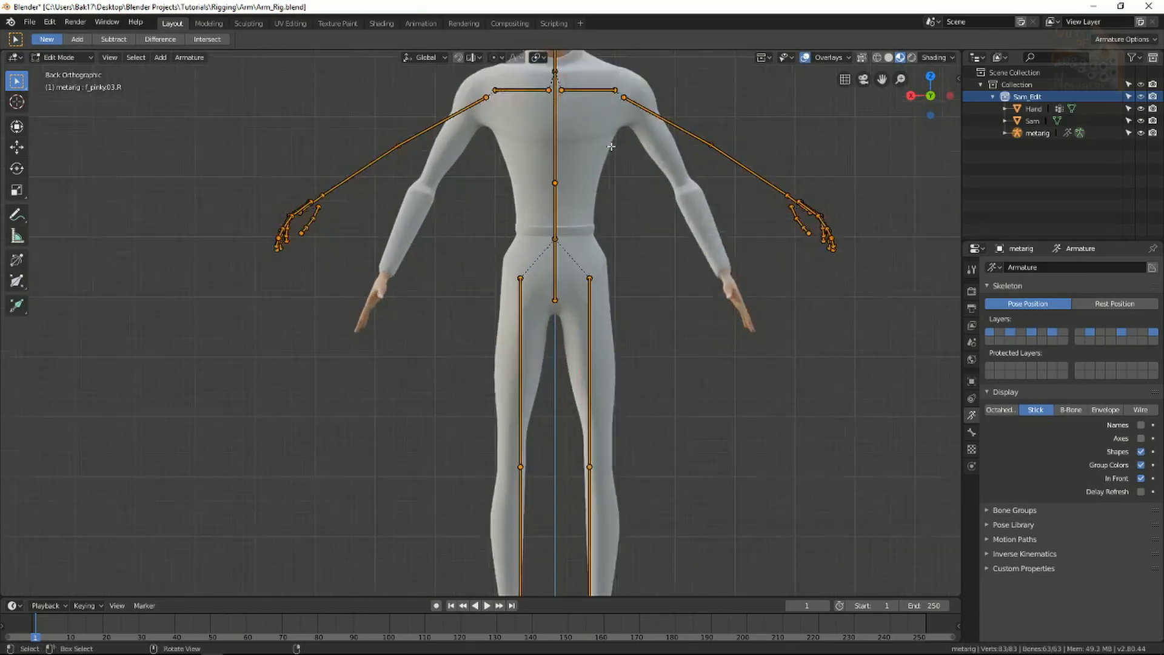
{"action": "middle_click_drag", "start_coordinate": [644, 117], "coordinate": [525, 304], "text": "shift"}
{"action": "scroll", "coordinate": [507, 236], "scroll_direction": "up", "scroll_amount": 2}
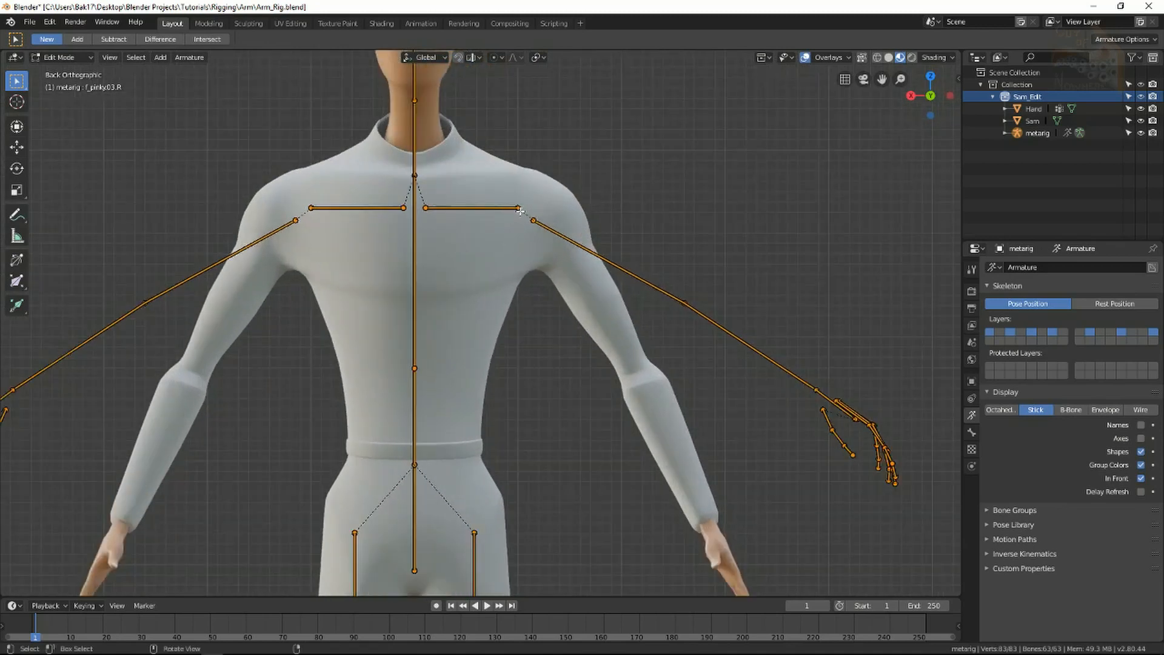
{"action": "left_click", "coordinate": [519, 209]}
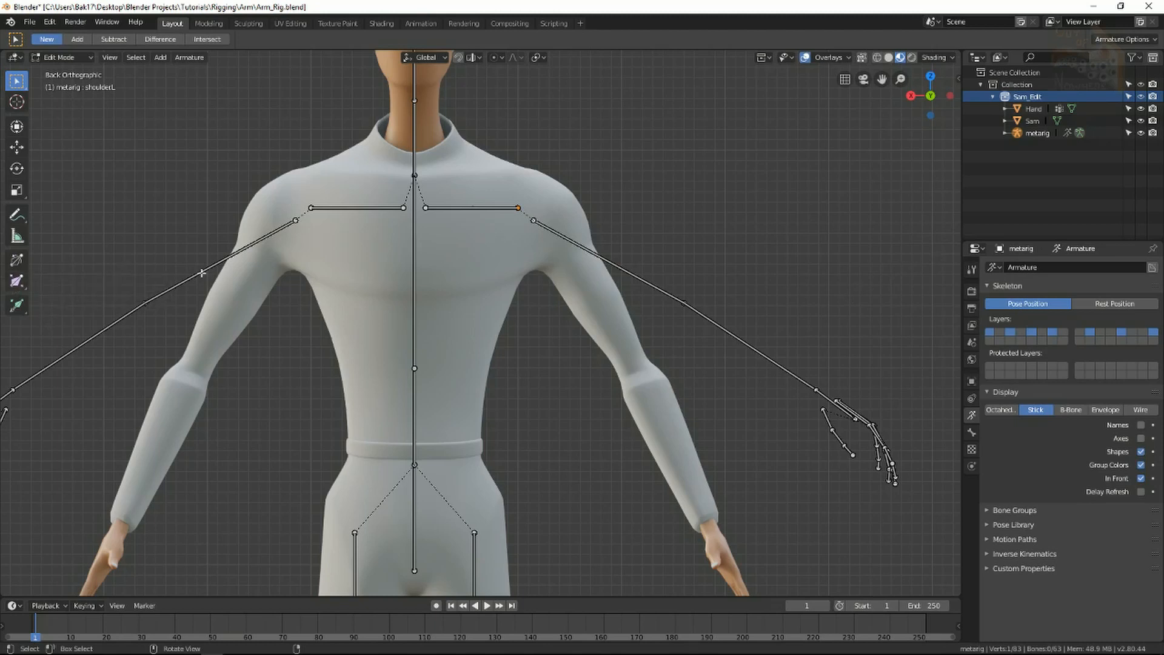
{"action": "left_click", "coordinate": [972, 270]}
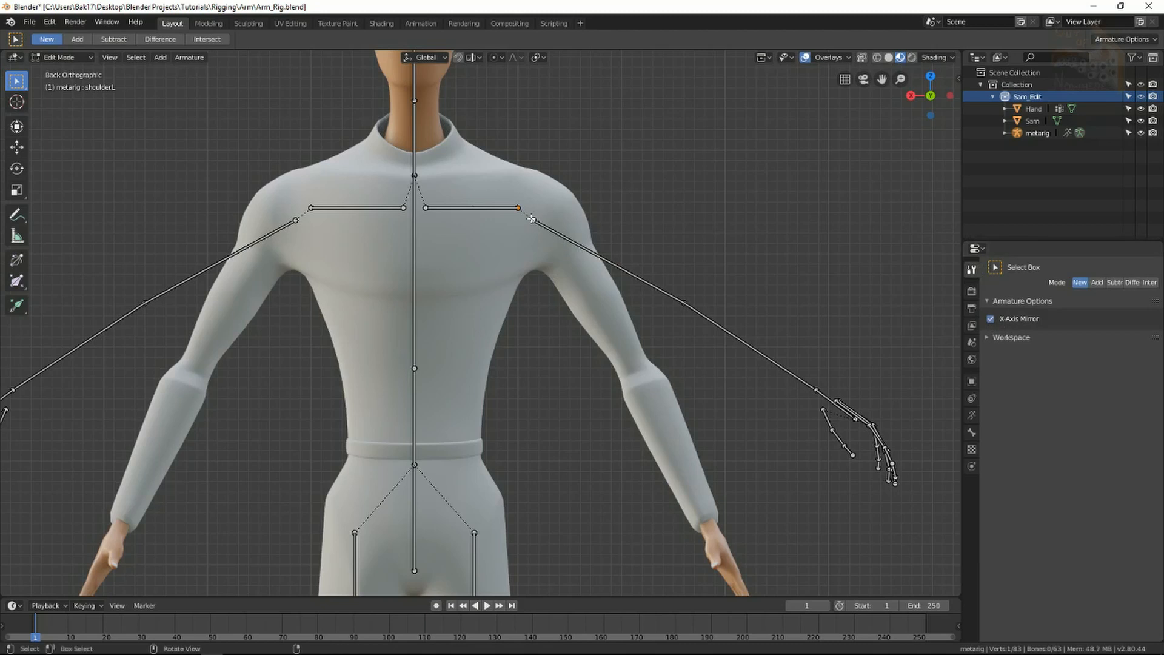
{"action": "key", "text": "g"}
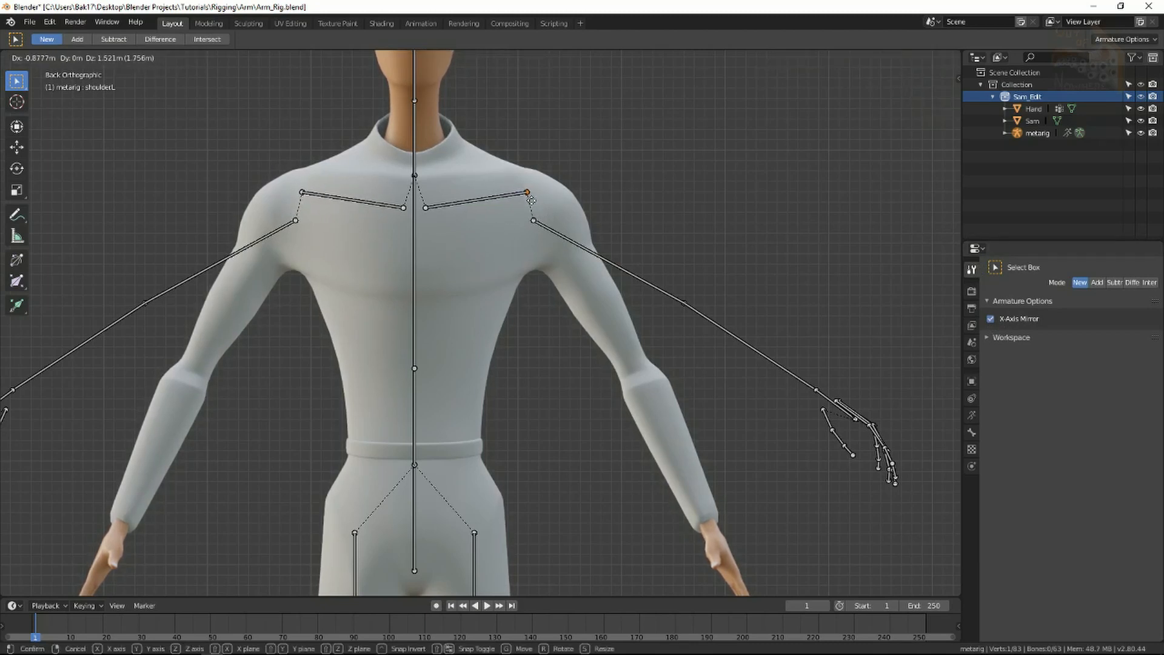
{"action": "left_click", "coordinate": [532, 200]}
Select the left arm and hand bones, then rotate and move them inside Sam's arm.
{"action": "left_click", "coordinate": [533, 221]}
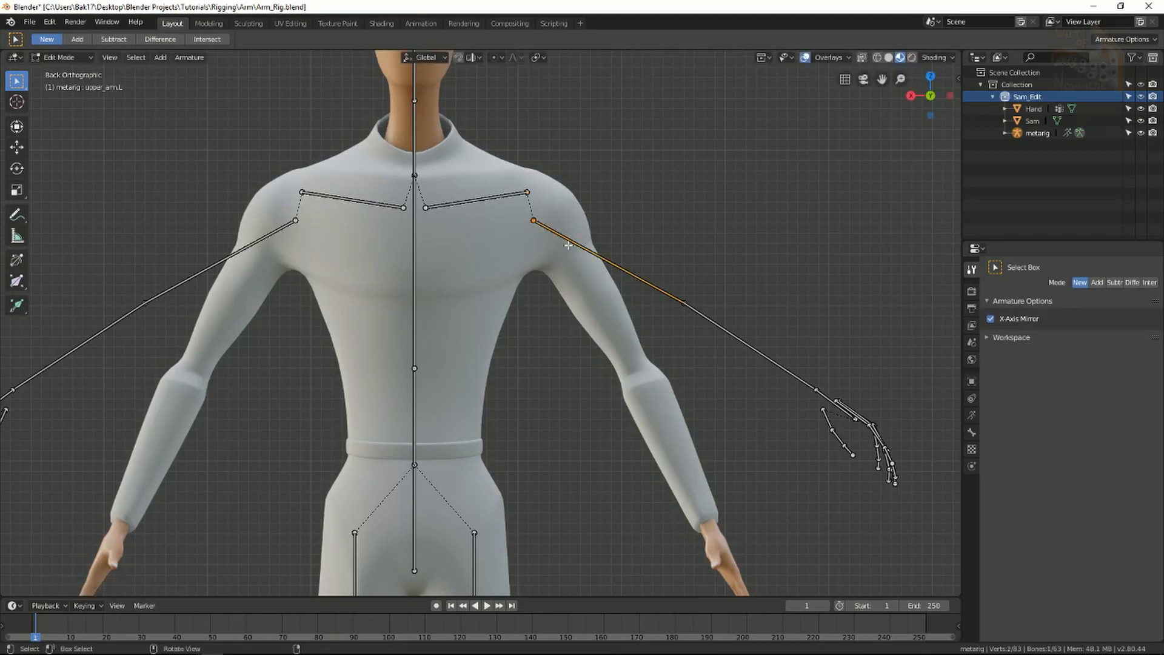
{"action": "middle_click_drag", "start_coordinate": [722, 356], "coordinate": [697, 348], "text": "shift"}
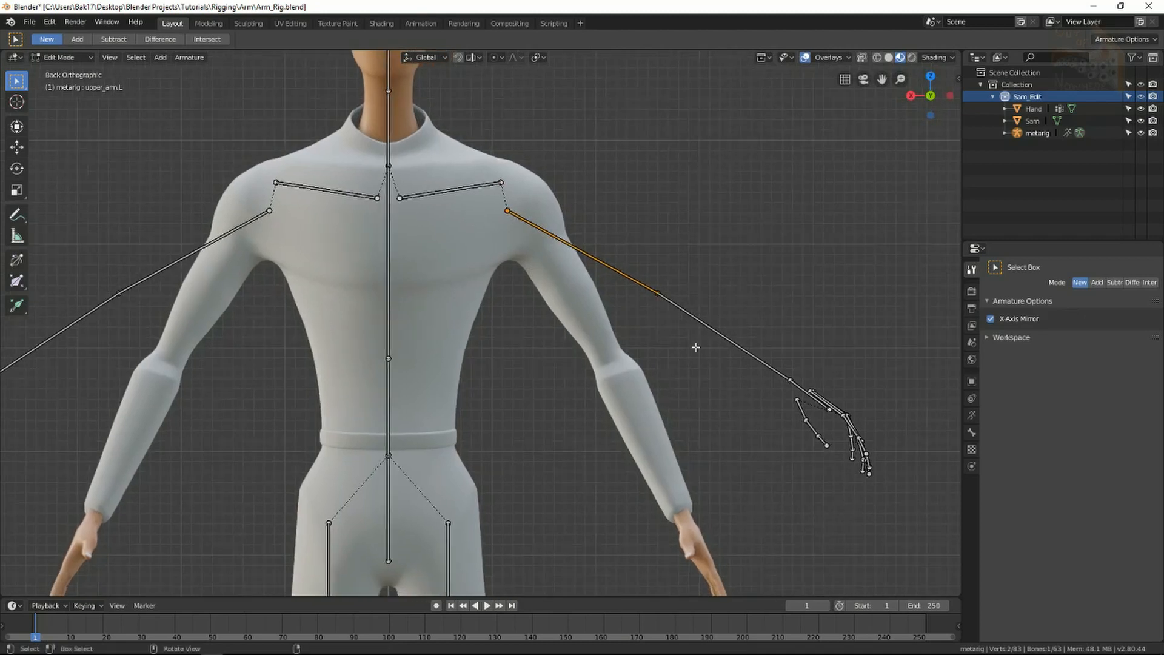
{"action": "key", "text": "alt+a"}
{"action": "key", "text": "c"}
{"action": "mouse_move", "coordinate": [826, 507]}
{"action": "left_mouse_down"}
{"action": "mouse_move", "coordinate": [605, 294]}
{"action": "mouse_move", "coordinate": [605, 273]}
{"action": "left_mouse_up"}
{"action": "key", "text": "Escape"}
{"action": "key", "text": "r"}
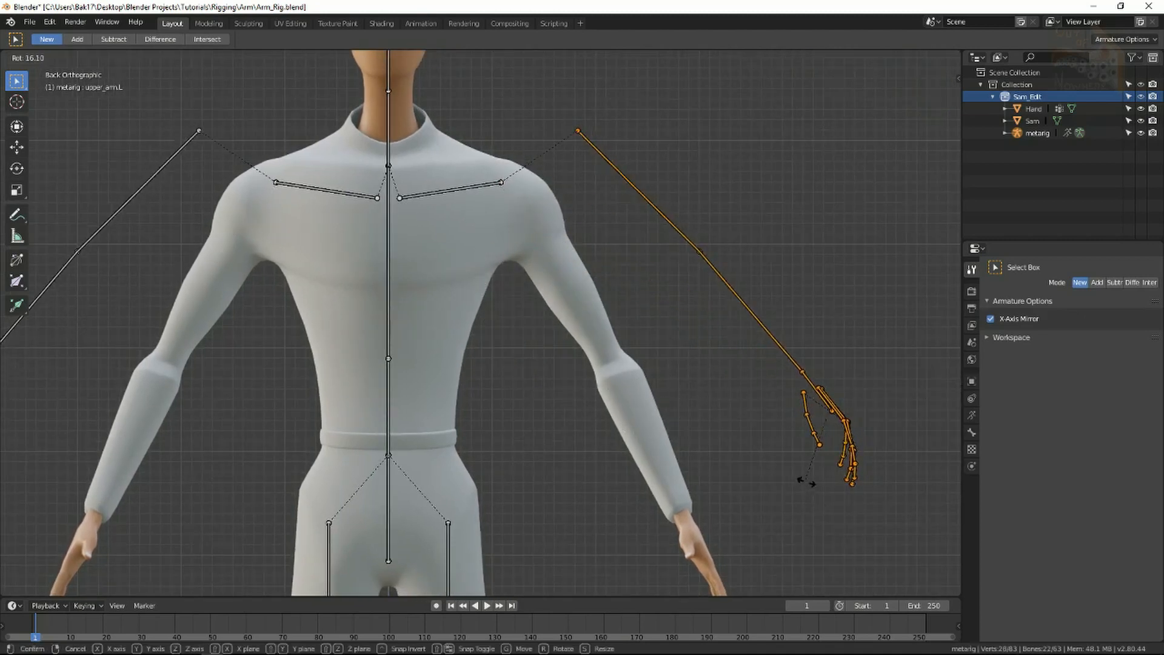
{"action": "right_click", "coordinate": [794, 489]}
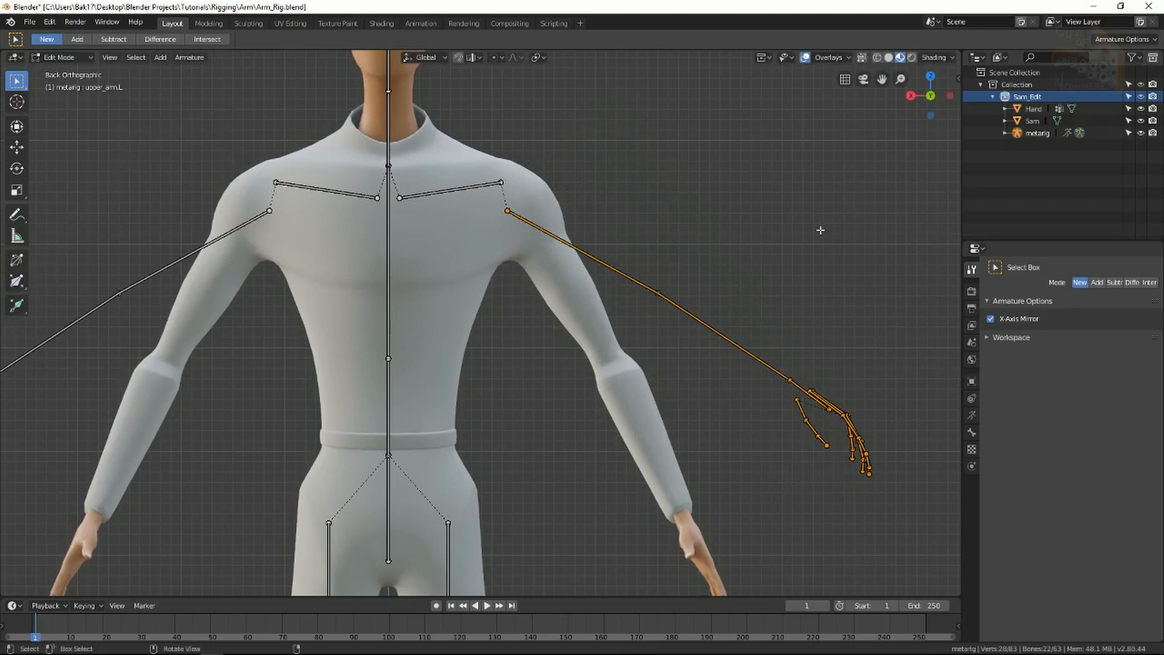
{"action": "key", "text": "r"}
{"action": "left_click", "coordinate": [882, 249]}
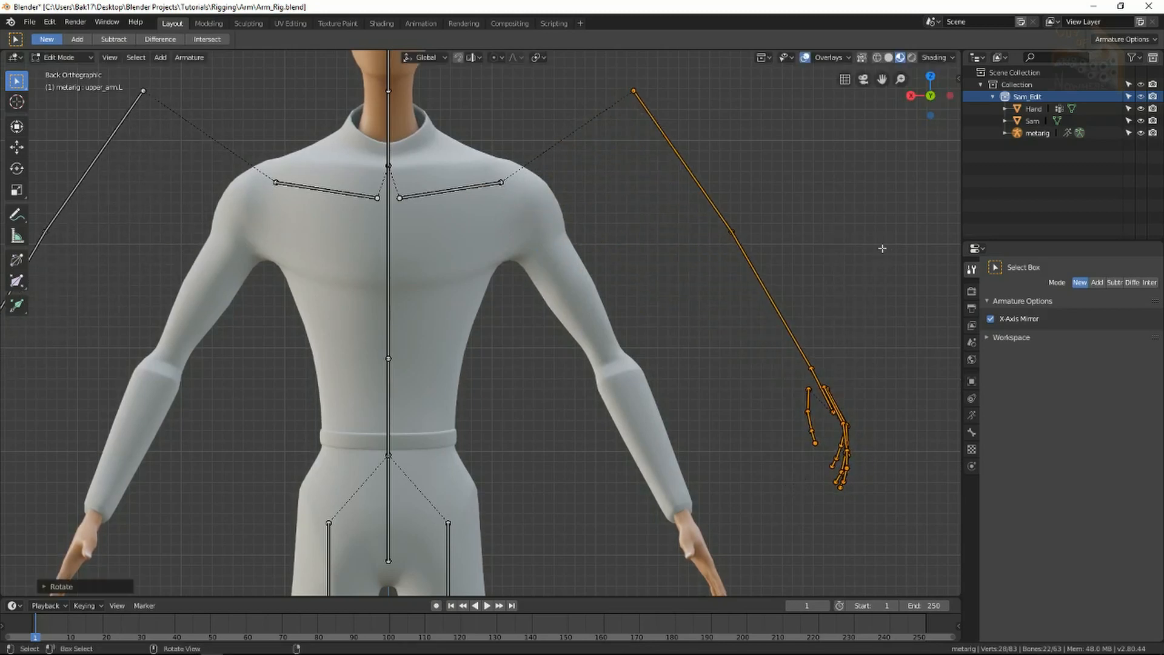
{"action": "key", "text": "g"}
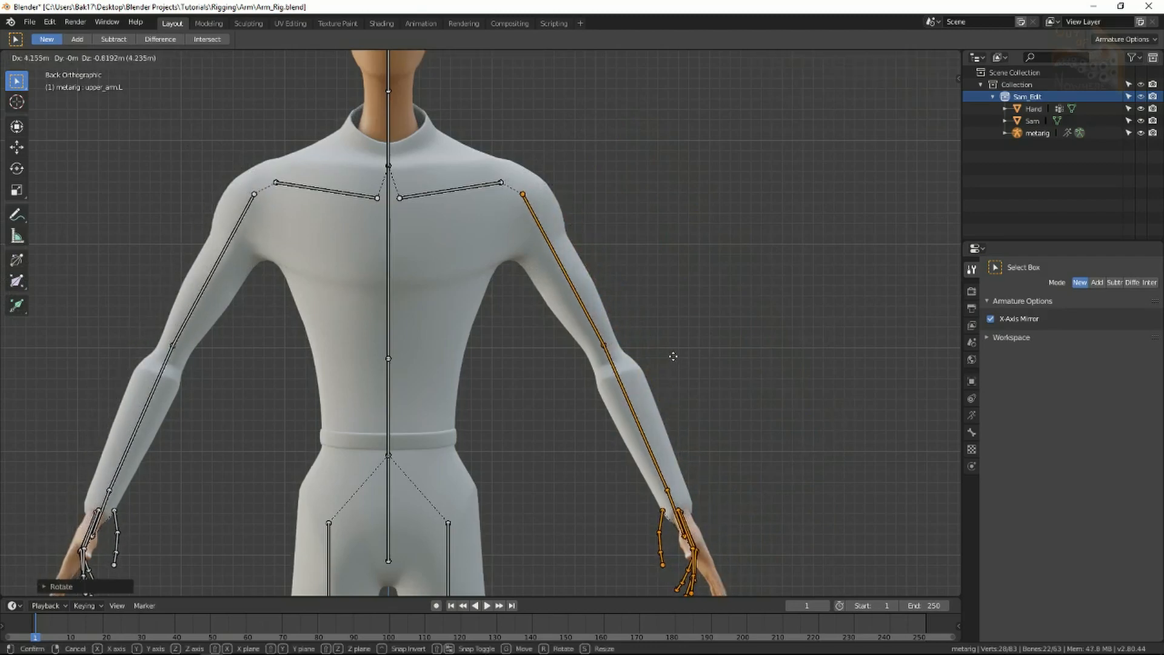
{"action": "left_click", "coordinate": [674, 356]}
{"action": "middle_click_drag", "start_coordinate": [673, 356], "coordinate": [603, 417]}
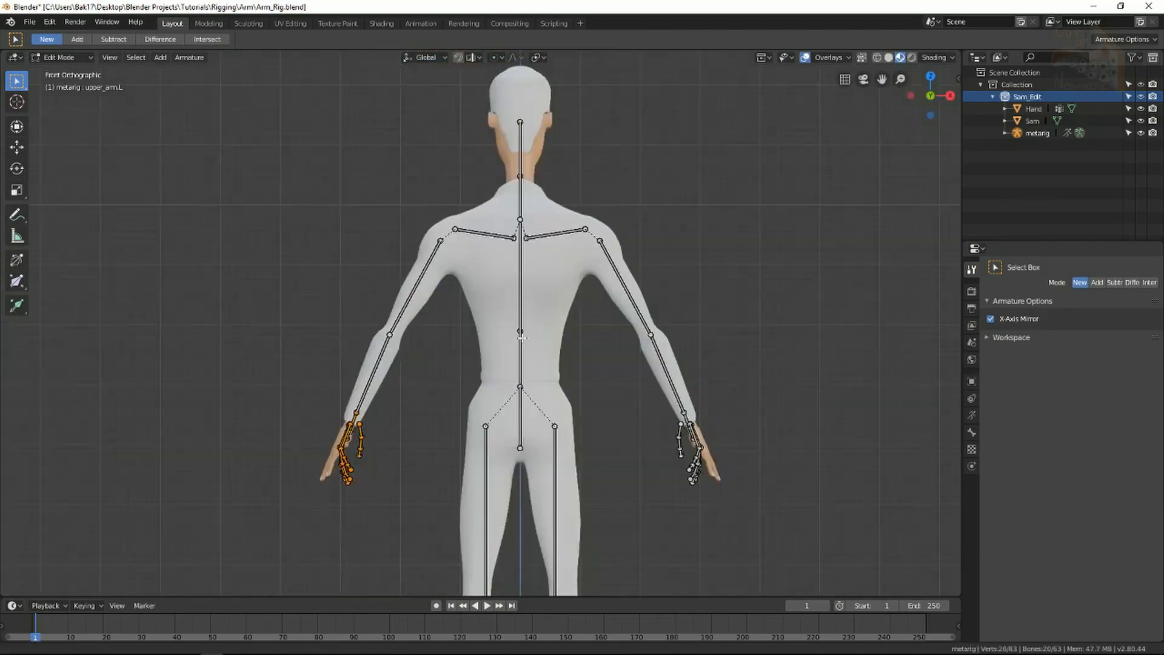
In front view, reposition the hand bones and nudge the elbow joint slightly down-left.
{"action": "middle_click_drag", "start_coordinate": [423, 459], "coordinate": [589, 349]}
{"action": "key", "text": "KP_3"}
{"action": "key", "text": "KP_1"}
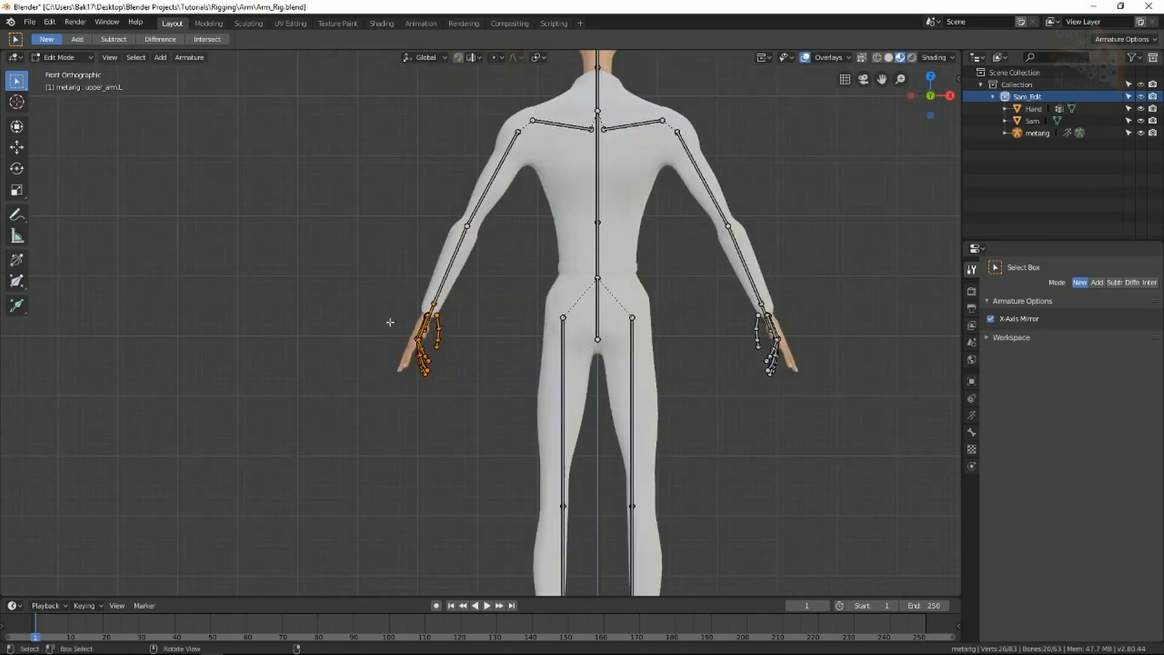
{"action": "scroll", "coordinate": [390, 322], "scroll_direction": "up", "scroll_amount": 4}
{"action": "key", "text": "g"}
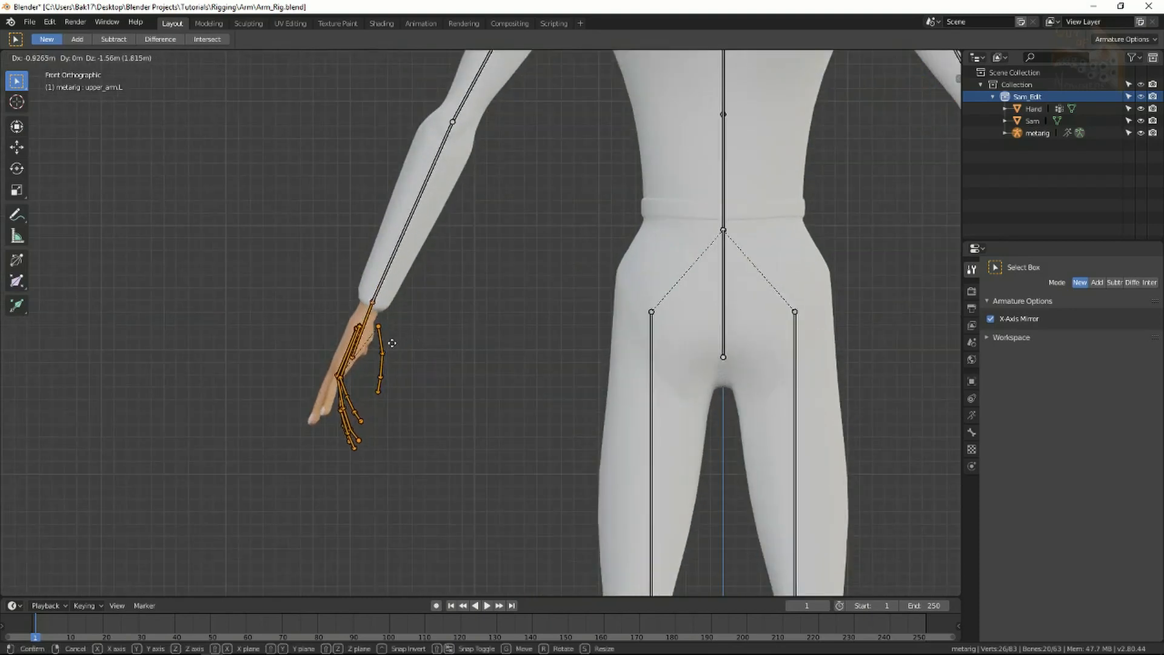
{"action": "left_click", "coordinate": [390, 340]}
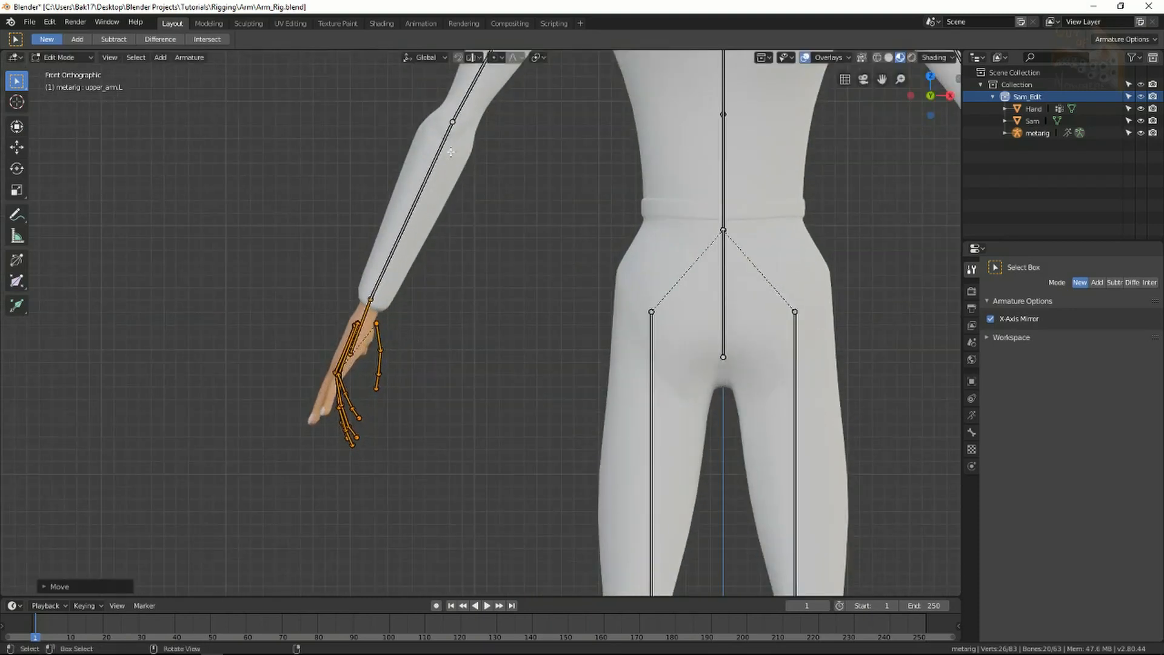
{"action": "left_click", "coordinate": [453, 121]}
{"action": "key", "text": "g"}
{"action": "left_click", "coordinate": [451, 123]}
{"action": "left_click", "coordinate": [491, 192]}
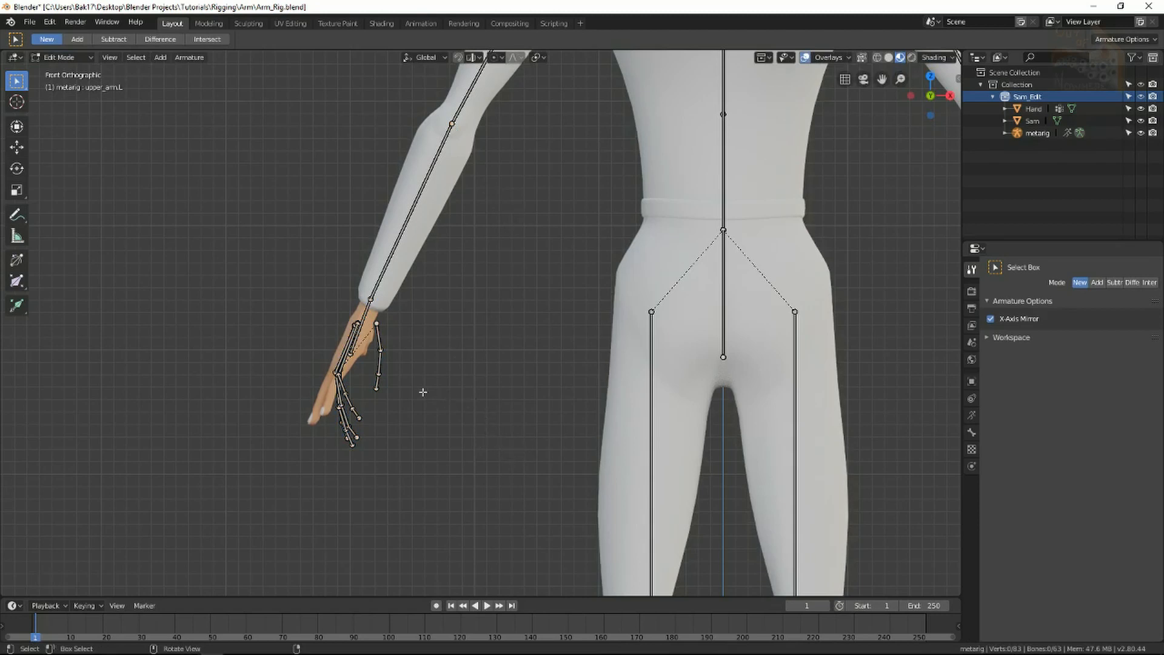
Select all the left hand bones and frame them in the view.
{"action": "key", "text": "a"}
{"action": "key", "text": "c"}
{"action": "key", "text": "Escape"}
{"action": "key", "text": "alt+a"}
{"action": "key", "text": "c"}
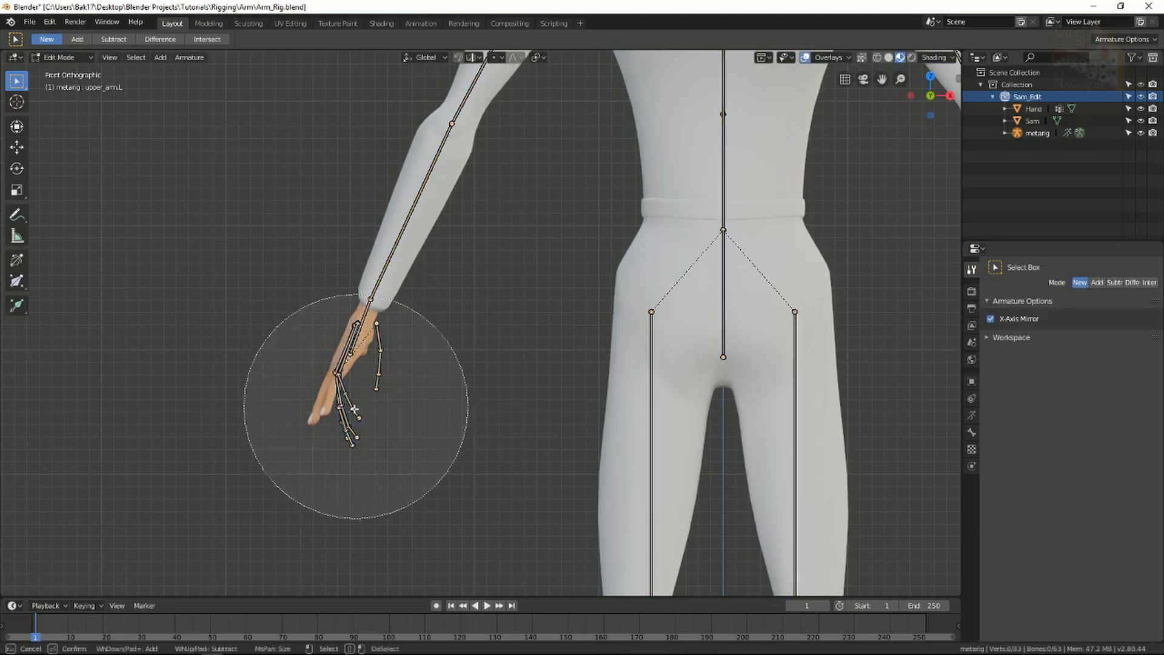
{"action": "left_click_drag", "start_coordinate": [355, 409], "coordinate": [317, 416]}
{"action": "key", "text": "Escape"}
{"action": "key", "text": "KP_Decimal"}
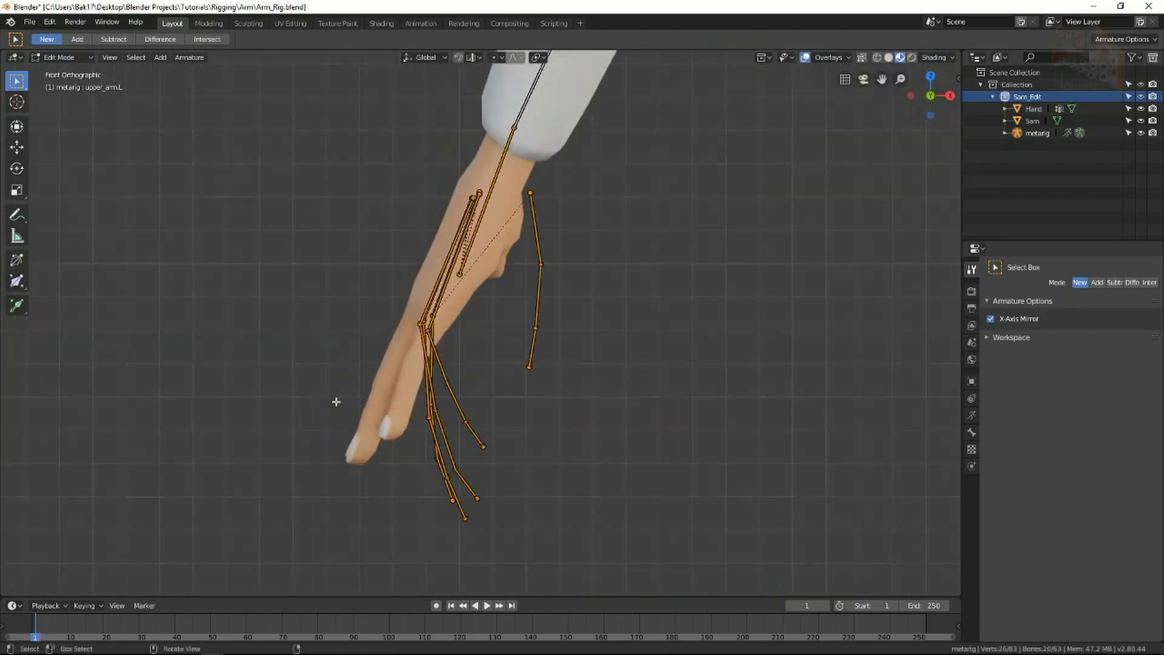
{"action": "scroll", "coordinate": [387, 400], "scroll_direction": "down", "scroll_amount": 3}
{"action": "middle_click_drag", "start_coordinate": [558, 316], "coordinate": [621, 386]}
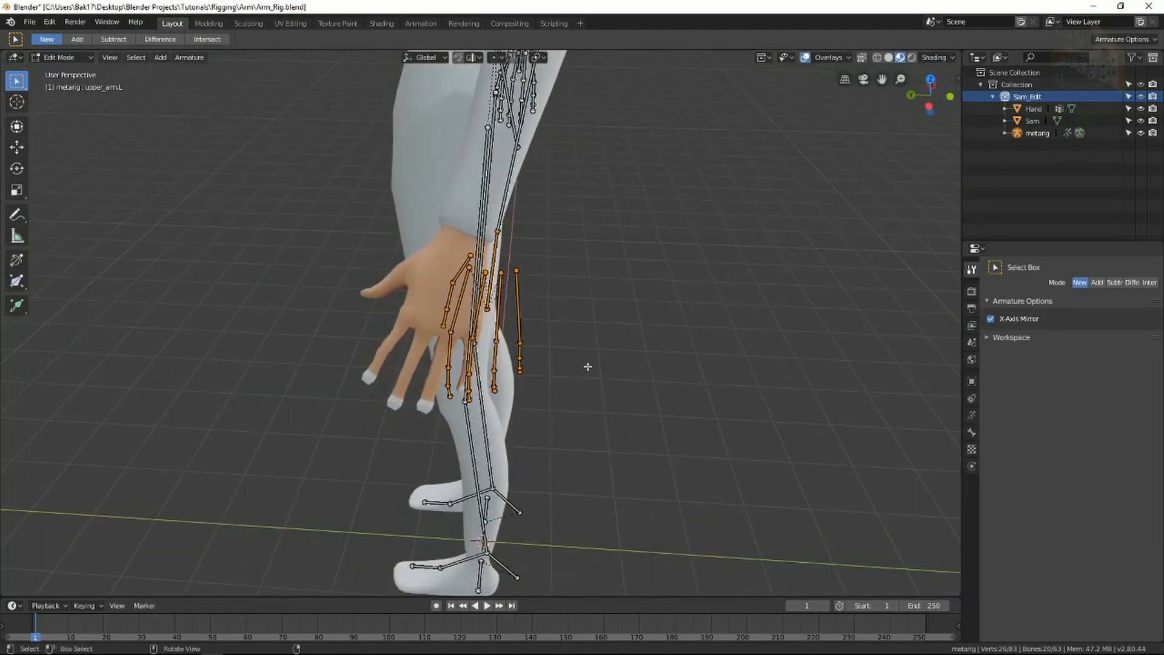
Move and rotate the hand bones so they sit inside Sam's left hand.
{"action": "key", "text": "g"}
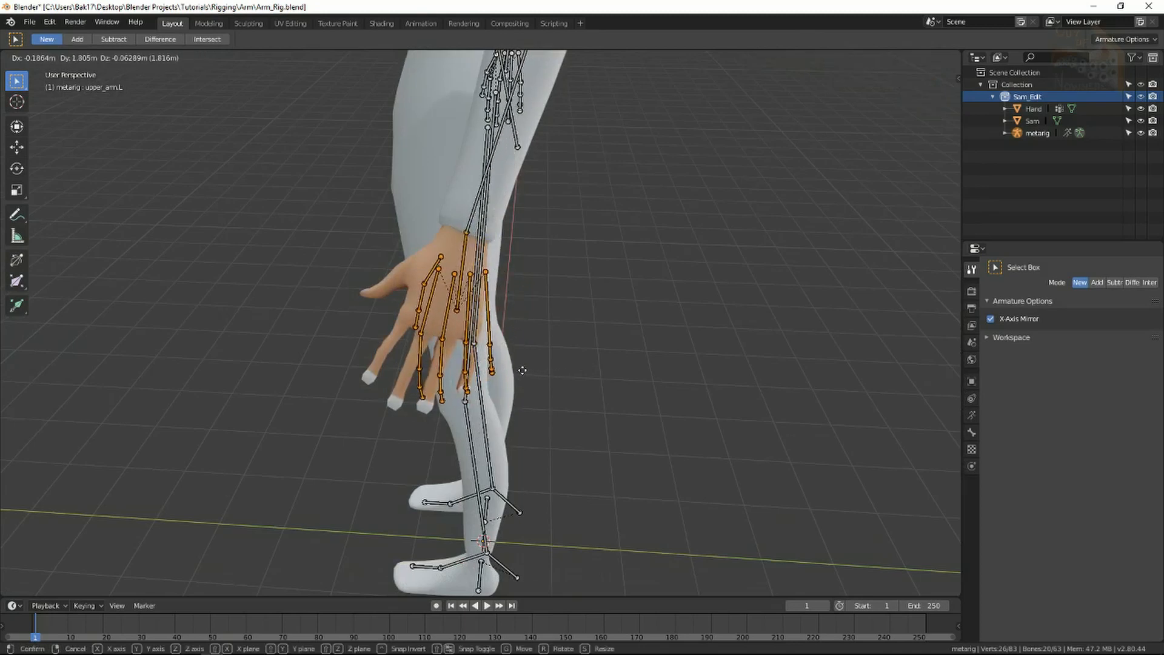
{"action": "left_click", "coordinate": [512, 432]}
{"action": "key", "text": "r"}
{"action": "left_click", "coordinate": [490, 444]}
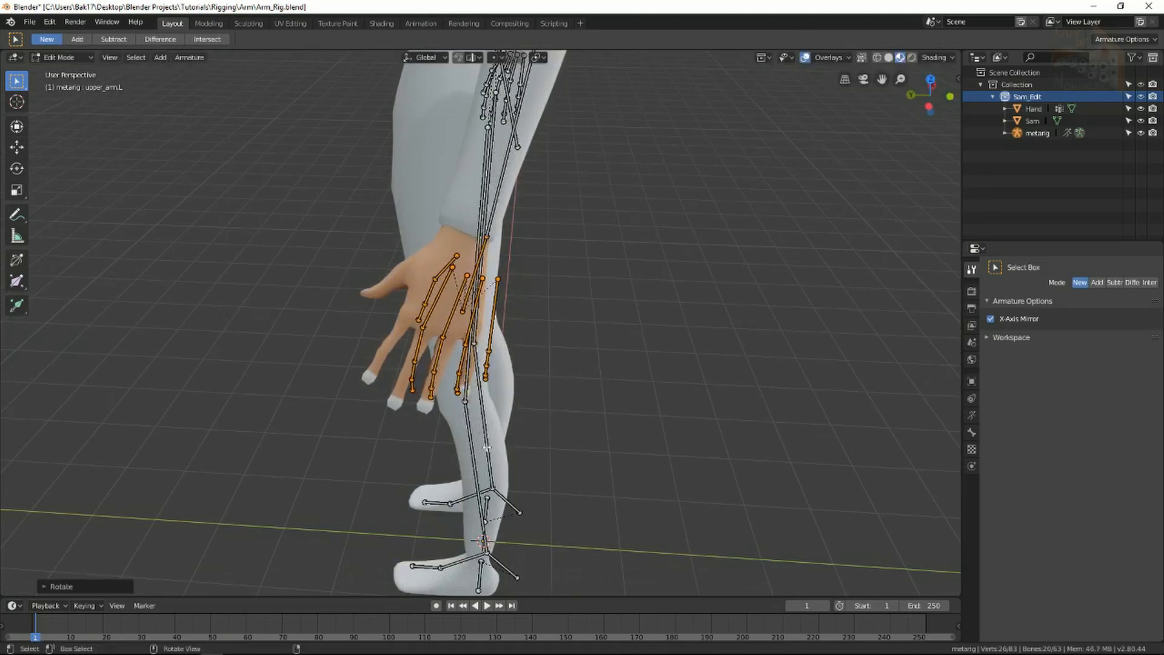
{"action": "key", "text": "g"}
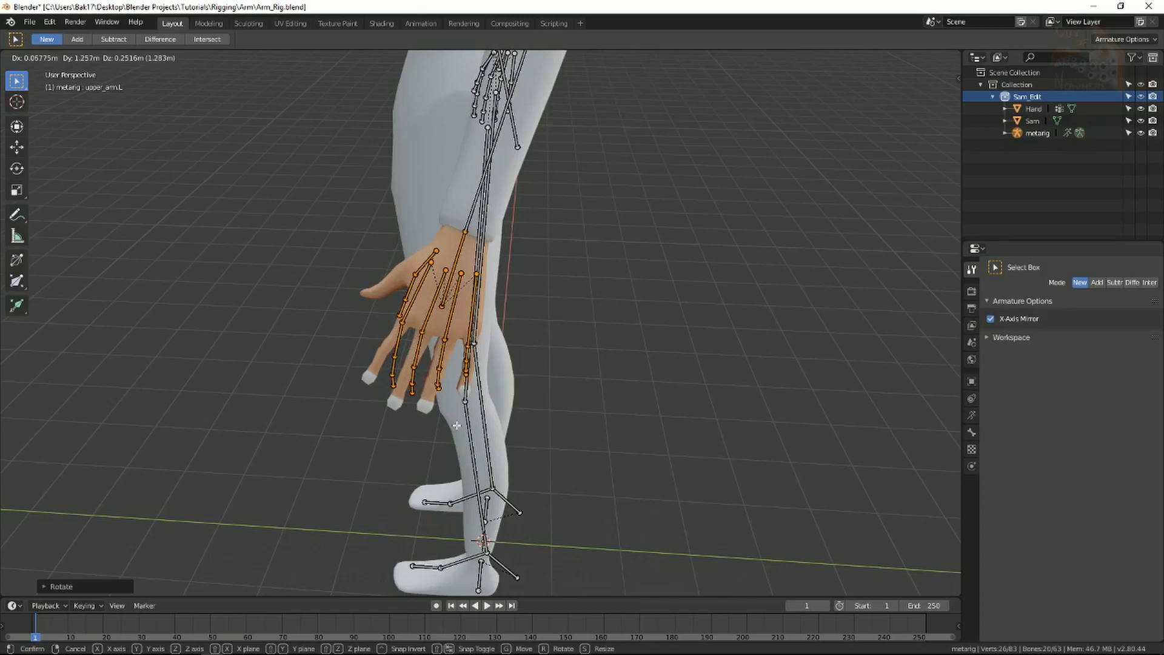
{"action": "left_click", "coordinate": [457, 426]}
{"action": "middle_click_drag", "start_coordinate": [465, 331], "coordinate": [522, 317]}
{"action": "scroll", "coordinate": [617, 296], "scroll_direction": "down", "scroll_amount": 5}
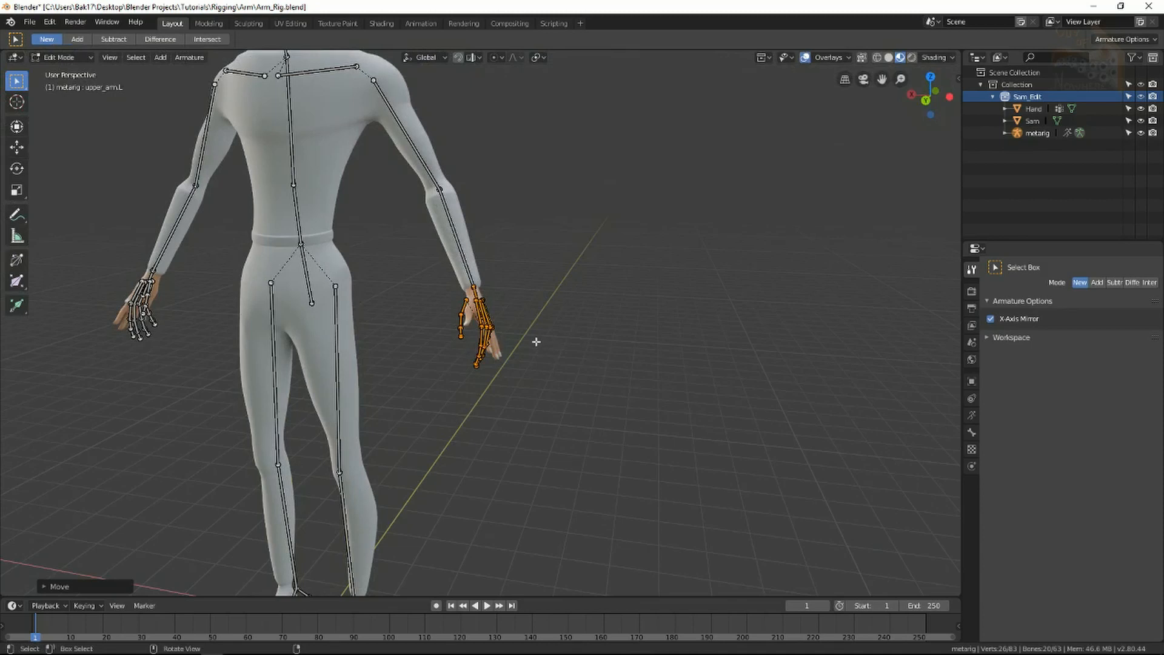
Deselect the hand bones and zoom in close on the back of the left hand.
{"action": "left_click", "coordinate": [545, 383]}
{"action": "scroll", "coordinate": [547, 383], "scroll_direction": "down", "scroll_amount": 3}
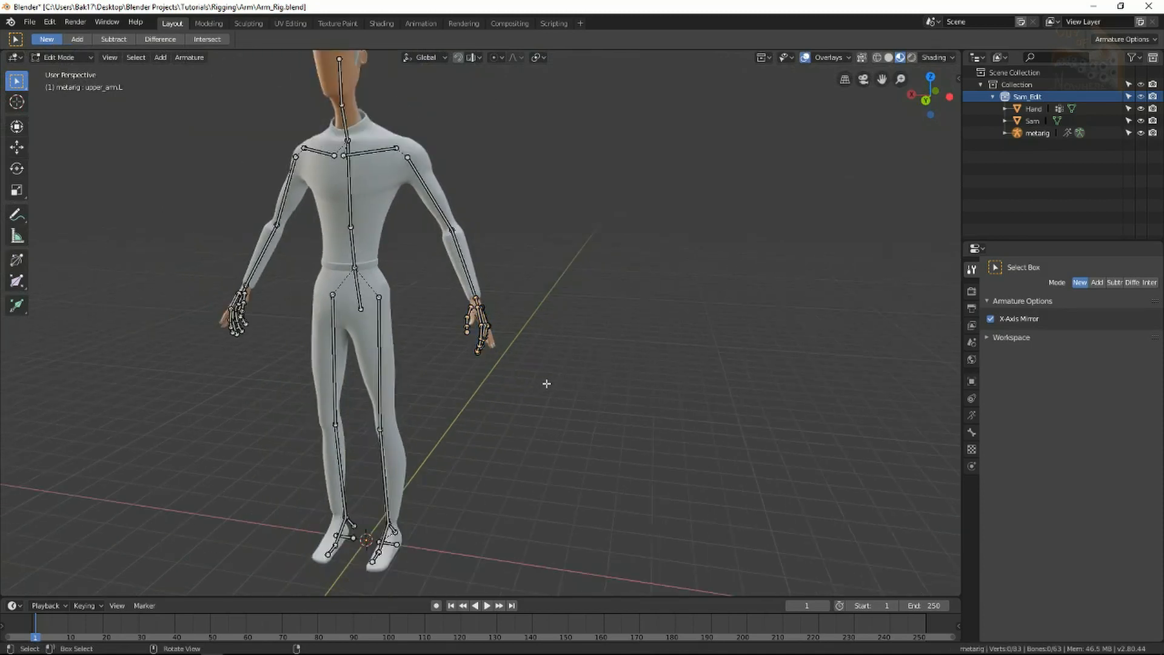
{"action": "middle_click_drag", "start_coordinate": [417, 292], "coordinate": [479, 461]}
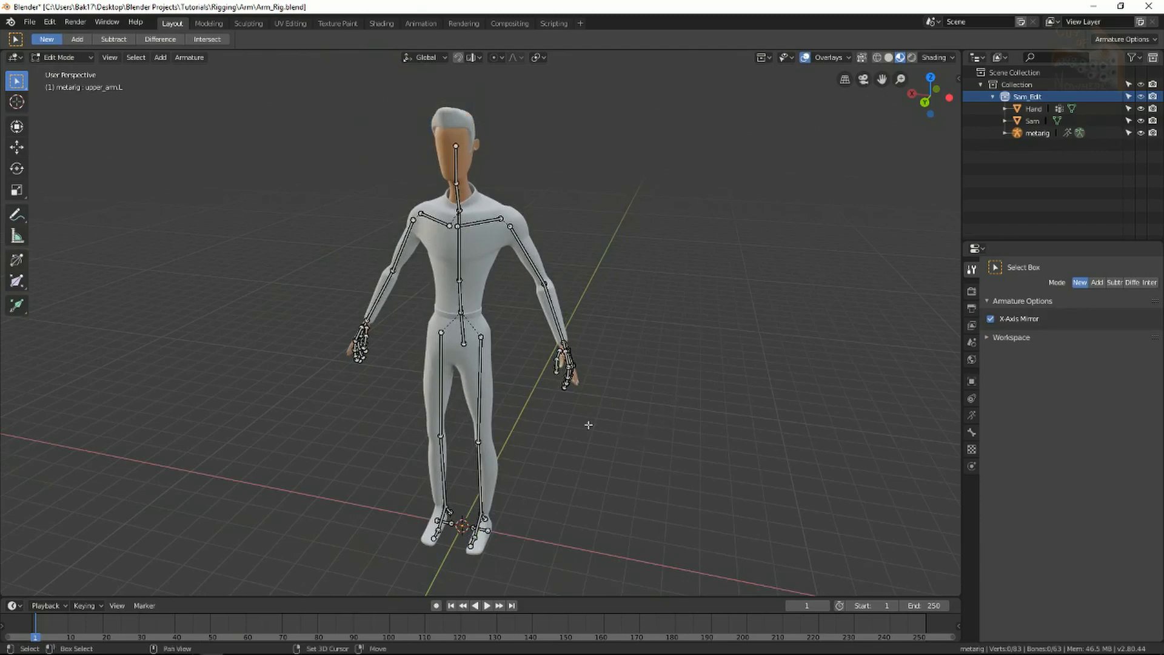
{"action": "middle_click_drag", "start_coordinate": [588, 425], "coordinate": [538, 304], "text": "shift"}
{"action": "scroll", "coordinate": [549, 231], "scroll_direction": "up", "scroll_amount": 3}
{"action": "middle_click_drag", "start_coordinate": [606, 219], "coordinate": [522, 272], "text": "shift"}
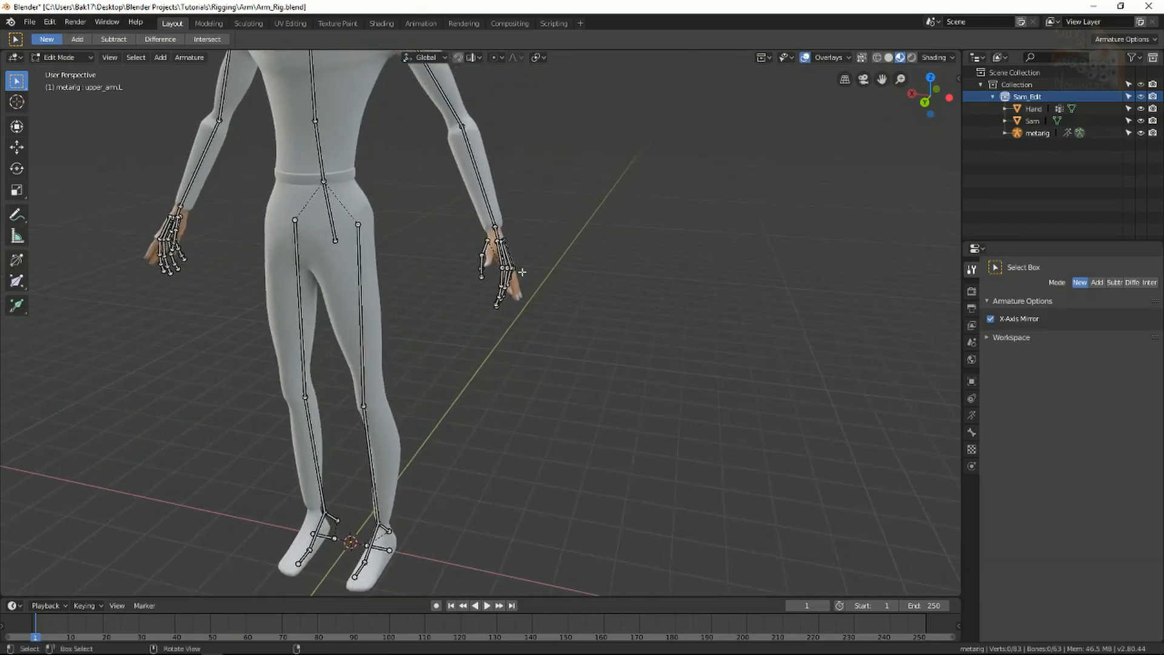
{"action": "scroll", "coordinate": [522, 272], "scroll_direction": "up", "scroll_amount": 4}
{"action": "middle_click_drag", "start_coordinate": [592, 198], "coordinate": [478, 324], "text": "shift"}
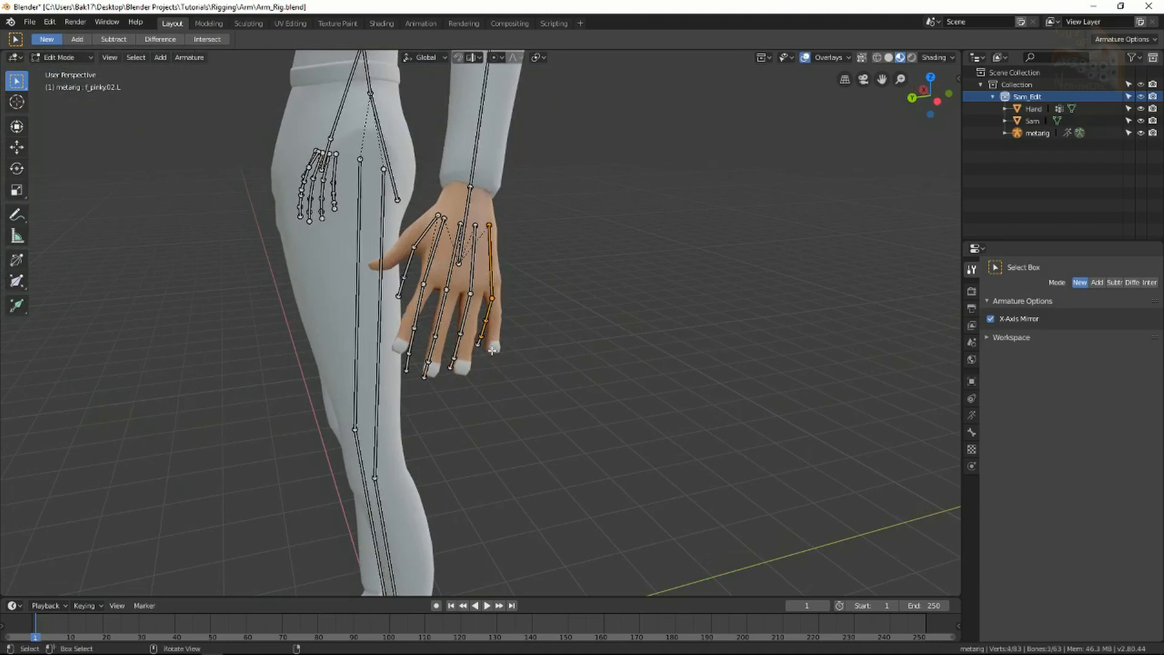
Repeatedly move and rotate the left pinky bones until they run along the little finger.
{"action": "middle_click_drag", "start_coordinate": [478, 346], "coordinate": [466, 341]}
{"action": "key", "text": "g"}
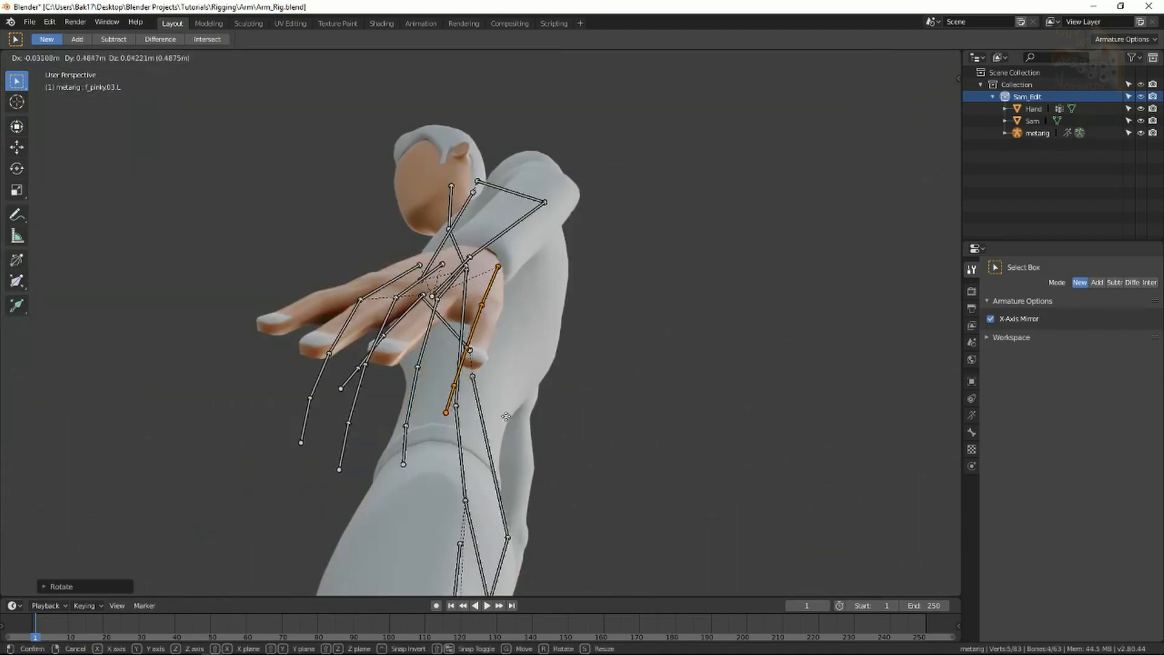
{"action": "left_click", "coordinate": [473, 358]}
{"action": "middle_click_drag", "start_coordinate": [473, 357], "coordinate": [459, 473]}
{"action": "key", "text": "r"}
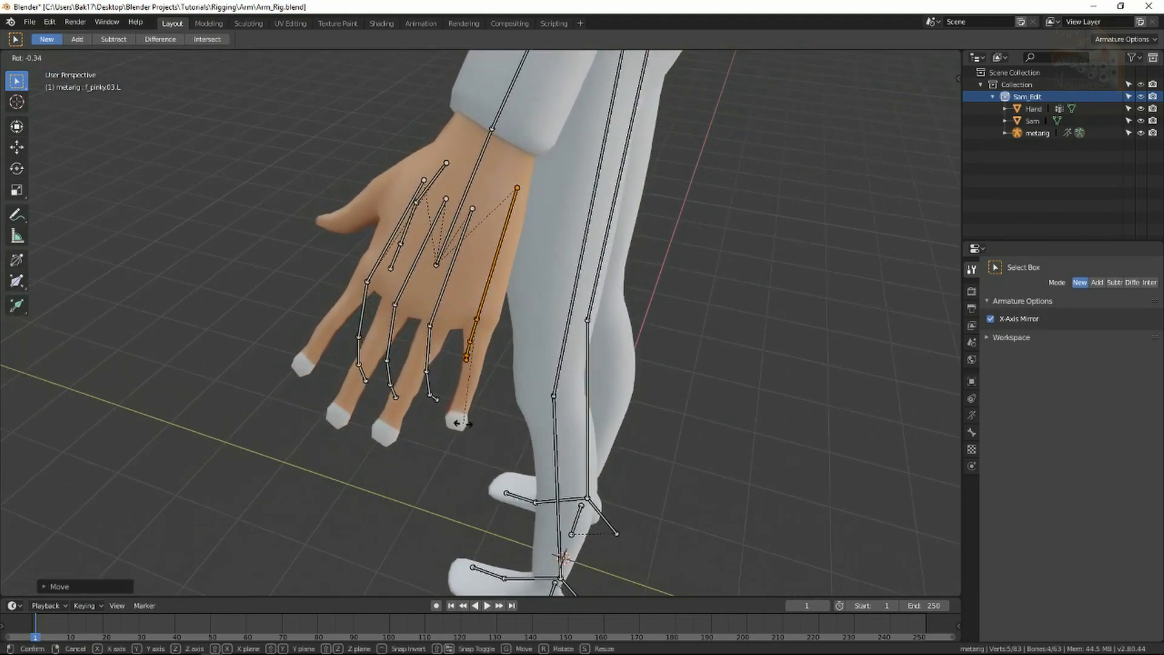
{"action": "left_click", "coordinate": [470, 425]}
{"action": "key", "text": "g"}
{"action": "left_click", "coordinate": [490, 420]}
{"action": "key", "text": "r"}
{"action": "left_click", "coordinate": [469, 407]}
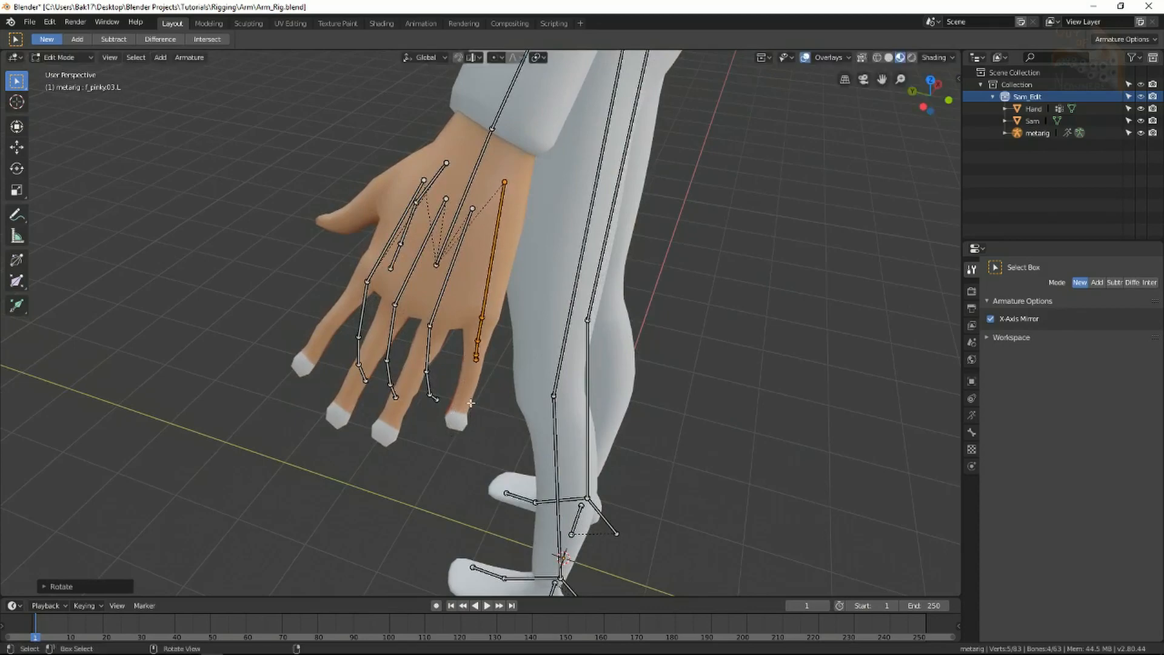
{"action": "key", "text": "g"}
{"action": "left_click", "coordinate": [473, 405]}
{"action": "middle_click_drag", "start_coordinate": [424, 405], "coordinate": [485, 388]}
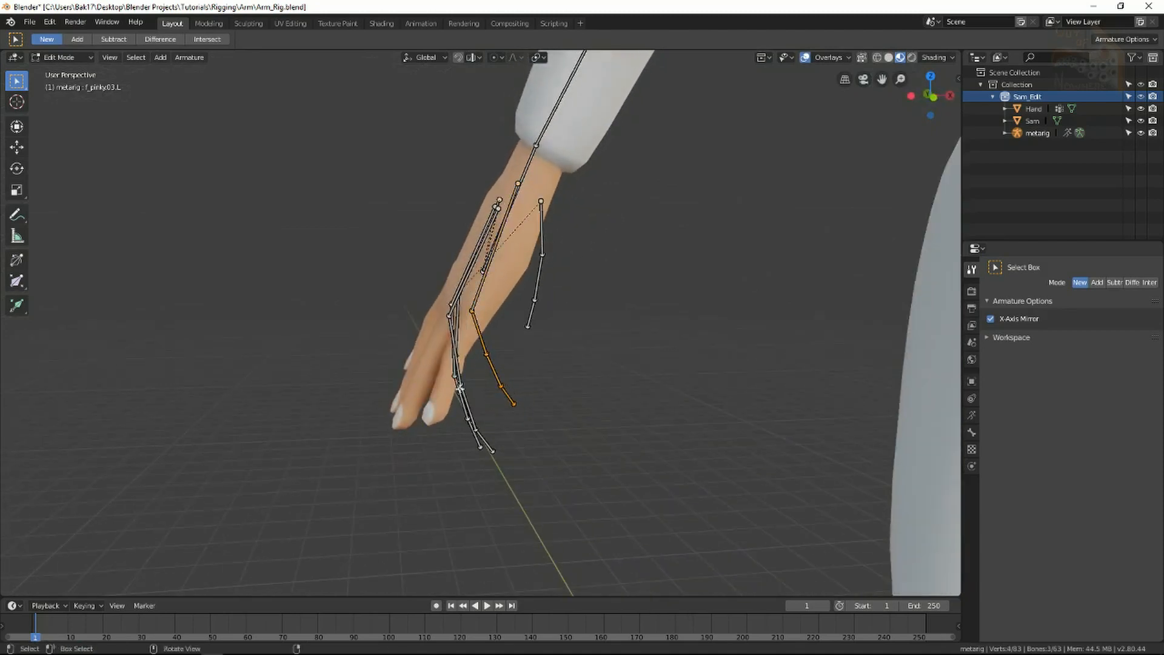
{"action": "key", "text": "r"}
{"action": "right_click", "coordinate": [412, 446]}
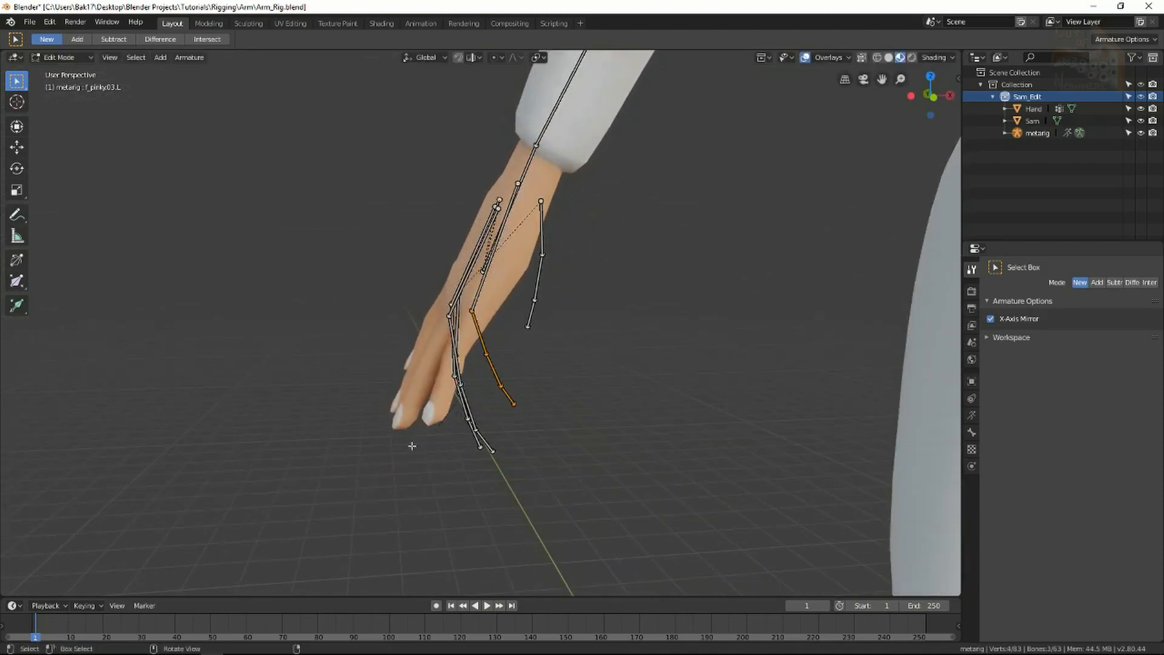
Select the four left palm bones (palm.01–04.L) and delete them.
{"action": "left_click", "coordinate": [537, 58]}
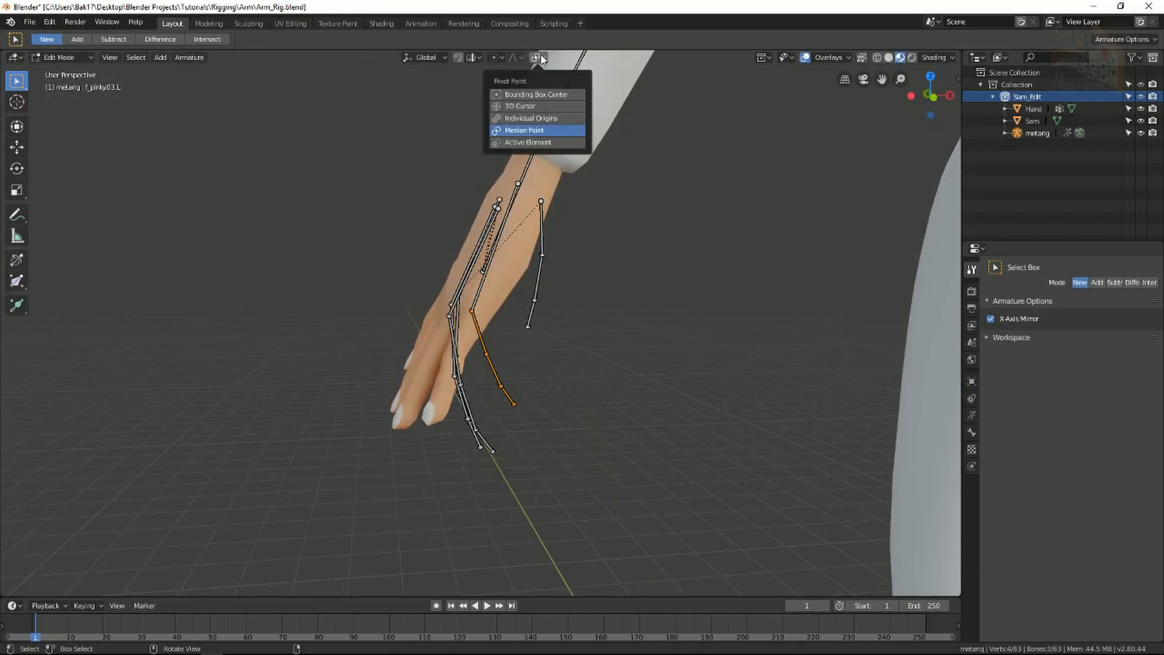
{"action": "middle_click_drag", "start_coordinate": [470, 306], "coordinate": [627, 353]}
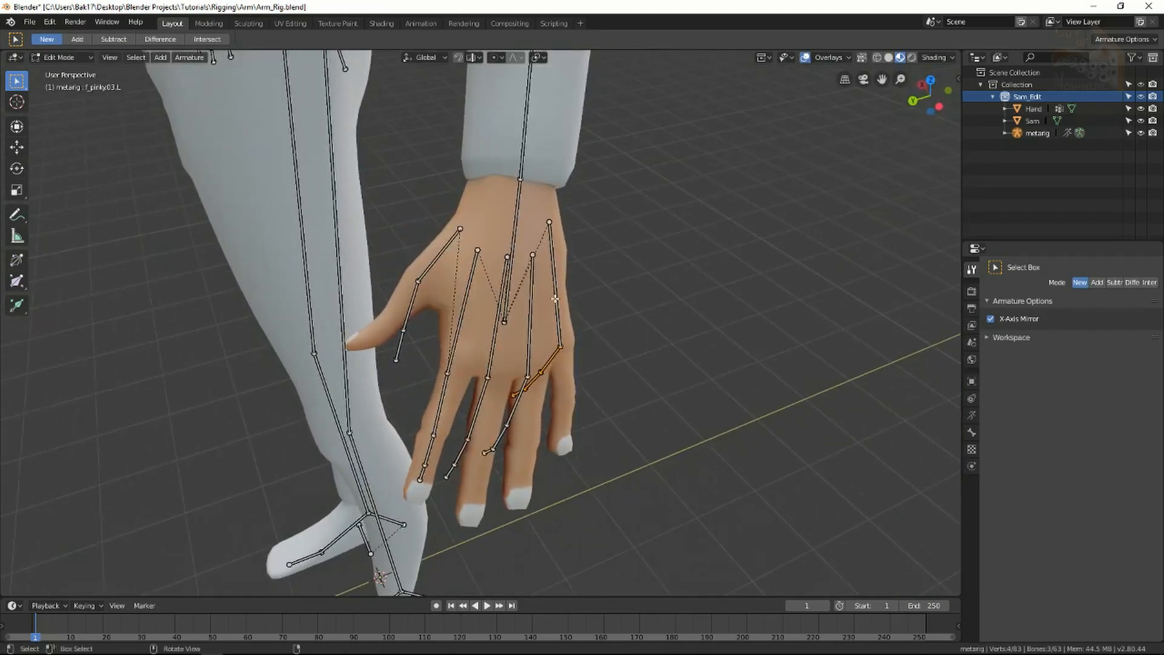
{"action": "middle_click_drag", "start_coordinate": [528, 340], "coordinate": [504, 353]}
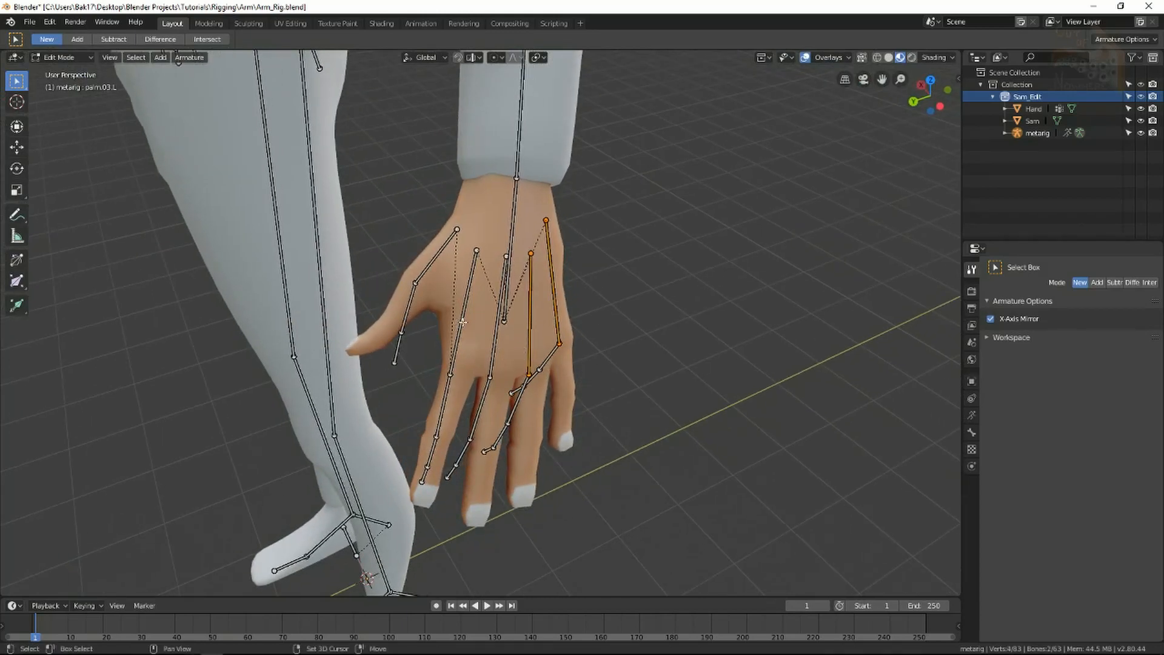
{"action": "middle_click_drag", "start_coordinate": [563, 370], "coordinate": [576, 360]}
{"action": "left_click", "coordinate": [558, 321]}
{"action": "left_click", "coordinate": [529, 331], "text": "shift"}
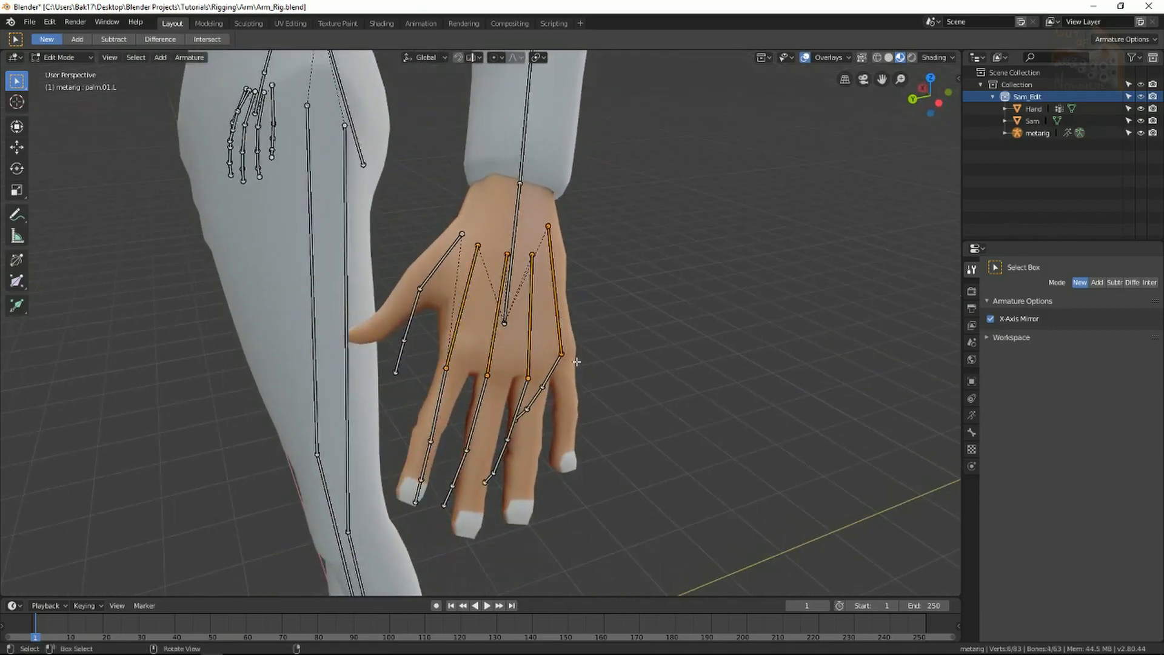
{"action": "key", "text": "Delete"}
{"action": "scroll", "coordinate": [616, 338], "scroll_direction": "down", "scroll_amount": 2}
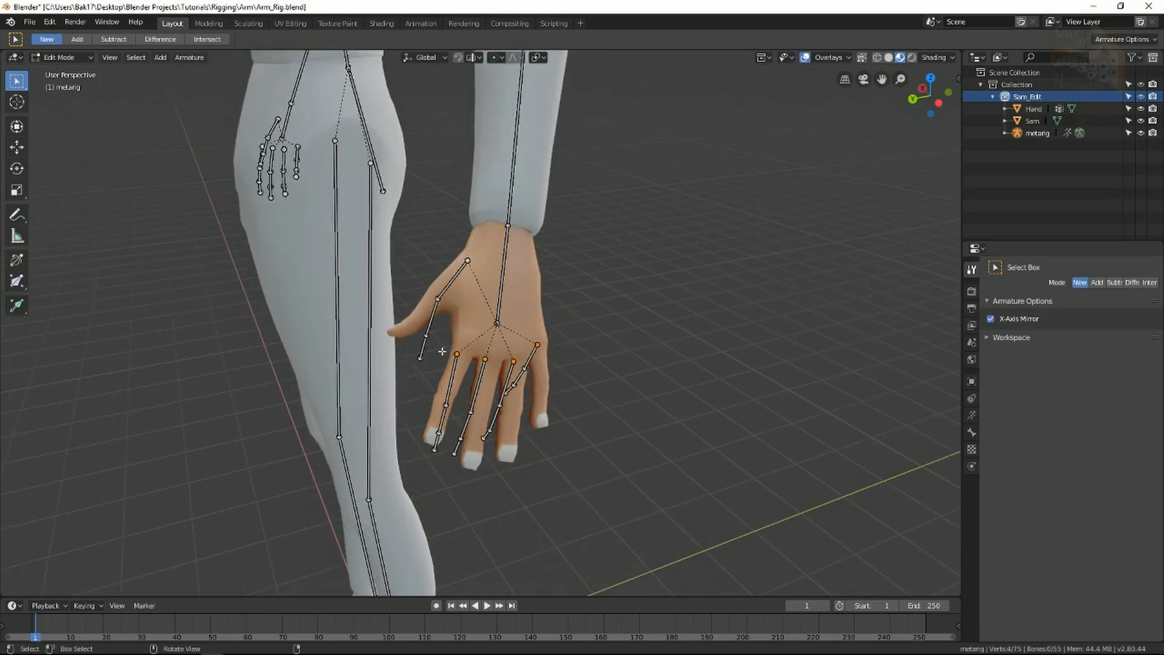
{"action": "scroll", "coordinate": [442, 352], "scroll_direction": "down", "scroll_amount": 1}
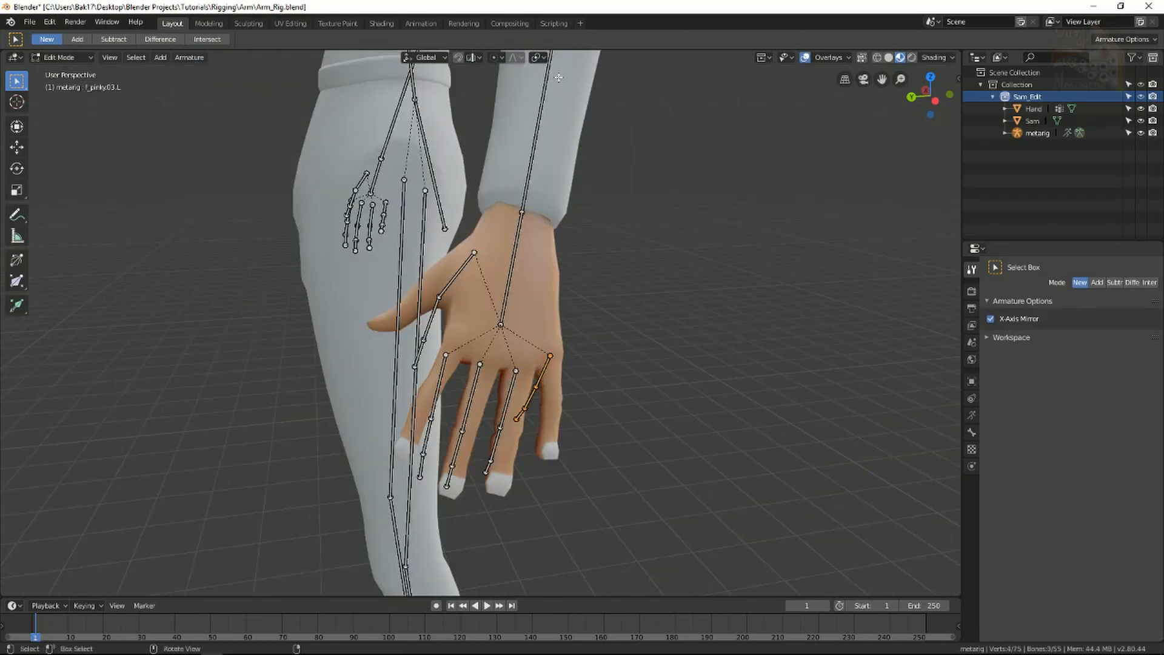
Rotate and move the pinky bone chain into Sam's pinky, then place its fingertip joint.
{"action": "middle_click_drag", "start_coordinate": [600, 429], "coordinate": [366, 436]}
{"action": "key", "text": "r"}
{"action": "left_click", "coordinate": [360, 467]}
{"action": "key", "text": "g"}
{"action": "left_click", "coordinate": [447, 452]}
{"action": "key", "text": "r"}
{"action": "right_click", "coordinate": [598, 445]}
{"action": "scroll", "coordinate": [576, 419], "scroll_direction": "up", "scroll_amount": 4}
{"action": "left_click", "coordinate": [451, 425]}
{"action": "key", "text": "g"}
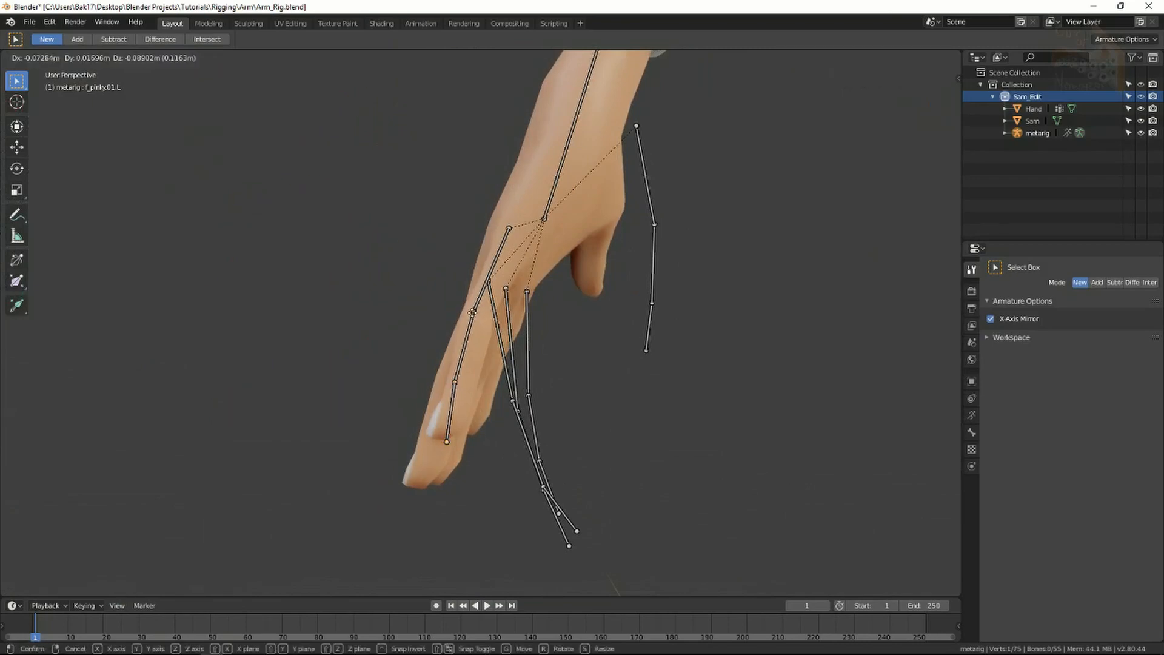
{"action": "left_click", "coordinate": [471, 313]}
{"action": "mouse_move", "coordinate": [472, 312]}
{"action": "middle_mouse_down"}
{"action": "mouse_move", "coordinate": [566, 343]}
{"action": "mouse_move", "coordinate": [486, 312]}
{"action": "middle_mouse_up"}
Fit the ring finger chain's tip and f_ring.02.L joints inside the ring finger, then adjust a pinky joint.
{"action": "middle_click_drag", "start_coordinate": [382, 382], "coordinate": [384, 395]}
{"action": "left_click", "coordinate": [408, 434]}
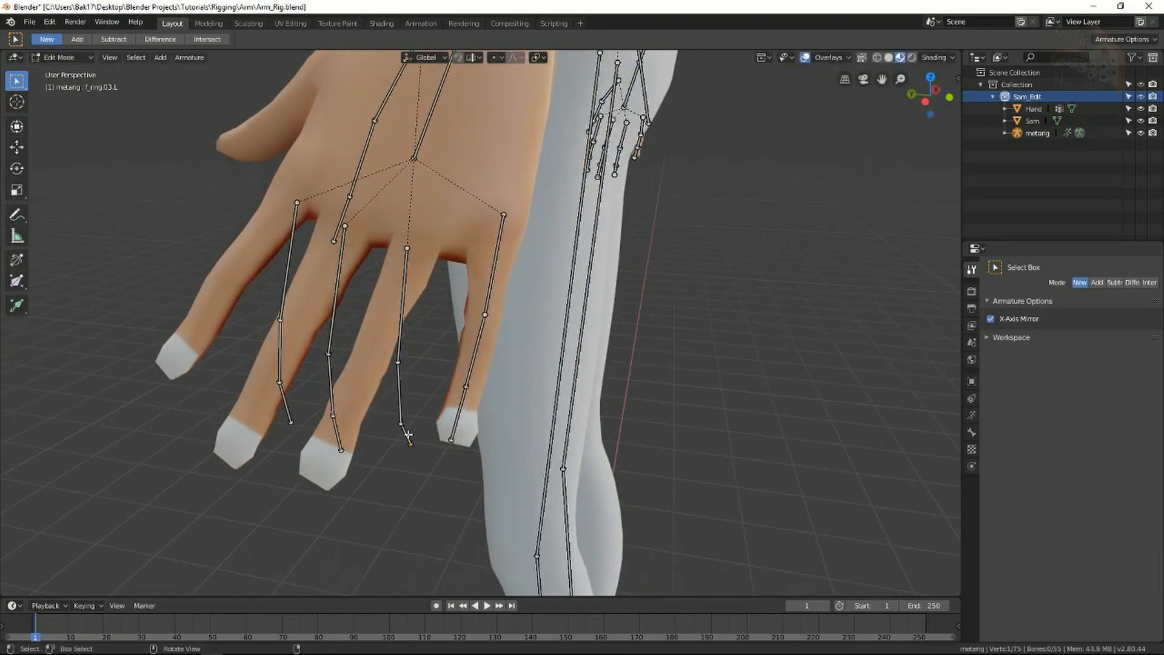
{"action": "key", "text": "l"}
{"action": "middle_click_drag", "start_coordinate": [573, 421], "coordinate": [388, 428]}
{"action": "left_click", "coordinate": [369, 424]}
{"action": "key", "text": "g"}
{"action": "left_click", "coordinate": [377, 427]}
{"action": "left_click", "coordinate": [363, 412]}
{"action": "key", "text": "g"}
{"action": "left_click", "coordinate": [355, 415]}
{"action": "left_click", "coordinate": [433, 412]}
{"action": "key", "text": "g"}
{"action": "left_click", "coordinate": [432, 413]}
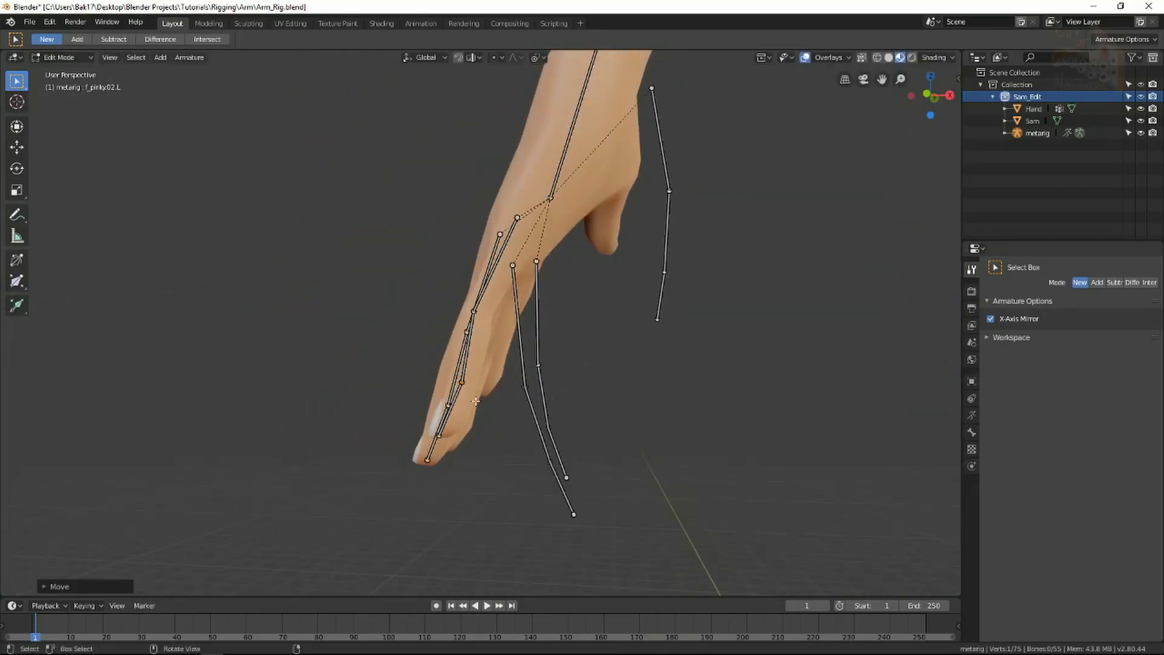
Rotate, scale and move the middle finger chain to lie along the middle finger.
{"action": "middle_click_drag", "start_coordinate": [261, 419], "coordinate": [425, 395]}
{"action": "left_click", "coordinate": [429, 333]}
{"action": "key", "text": "l"}
{"action": "middle_click_drag", "start_coordinate": [433, 334], "coordinate": [315, 418]}
{"action": "scroll", "coordinate": [429, 340], "scroll_direction": "down", "scroll_amount": 3}
{"action": "key", "text": "r"}
{"action": "left_click", "coordinate": [269, 355]}
{"action": "key", "text": "s"}
{"action": "left_click", "coordinate": [389, 393]}
{"action": "scroll", "coordinate": [384, 393], "scroll_direction": "up", "scroll_amount": 5}
{"action": "middle_click_drag", "start_coordinate": [385, 393], "coordinate": [496, 315]}
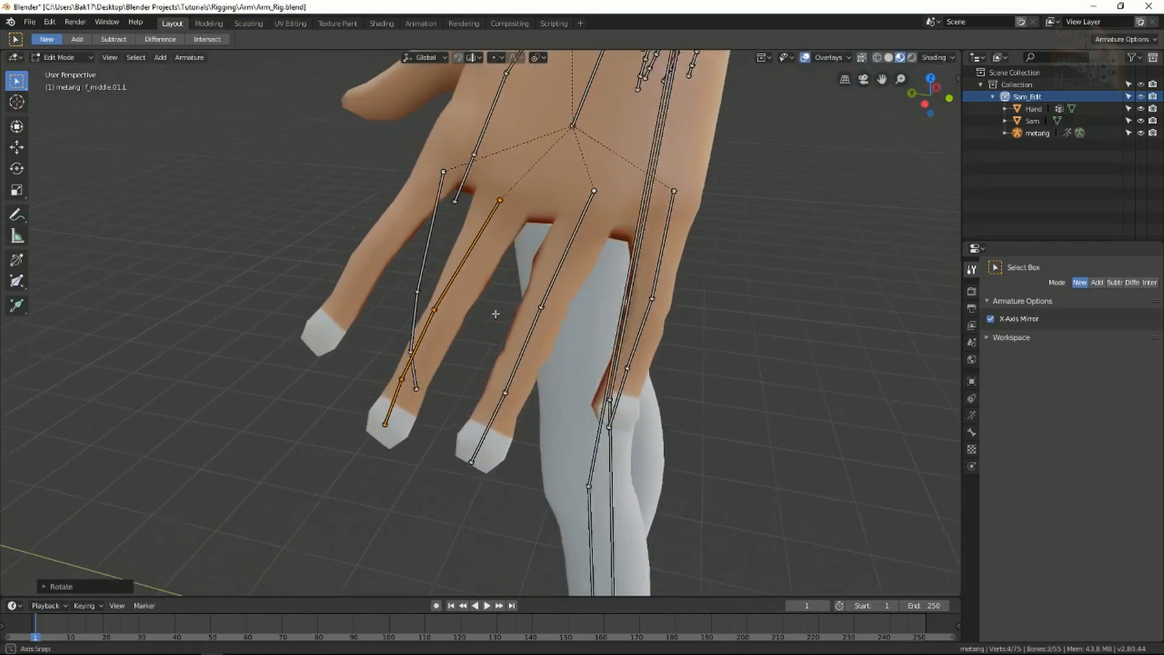
{"action": "key", "text": "g"}
{"action": "left_click", "coordinate": [625, 370]}
{"action": "key", "text": "s"}
{"action": "left_click", "coordinate": [639, 389]}
Rescale the middle finger chain and reposition its fingertip and base joints.
{"action": "middle_click_drag", "start_coordinate": [631, 424], "coordinate": [479, 389]}
{"action": "key", "text": "s"}
{"action": "left_click", "coordinate": [674, 476]}
{"action": "left_click", "coordinate": [619, 425]}
{"action": "key", "text": "g"}
{"action": "scroll", "coordinate": [486, 364], "scroll_direction": "down", "scroll_amount": 4}
{"action": "left_click", "coordinate": [504, 252]}
{"action": "middle_click_drag", "start_coordinate": [504, 255], "coordinate": [388, 273]}
{"action": "key", "text": "g"}
{"action": "left_click", "coordinate": [488, 311]}
Move and rotate the index finger chain into the index finger and place its tip joint.
{"action": "middle_click_drag", "start_coordinate": [488, 312], "coordinate": [722, 297]}
{"action": "key", "text": "g"}
{"action": "left_click", "coordinate": [597, 503]}
{"action": "key", "text": "r"}
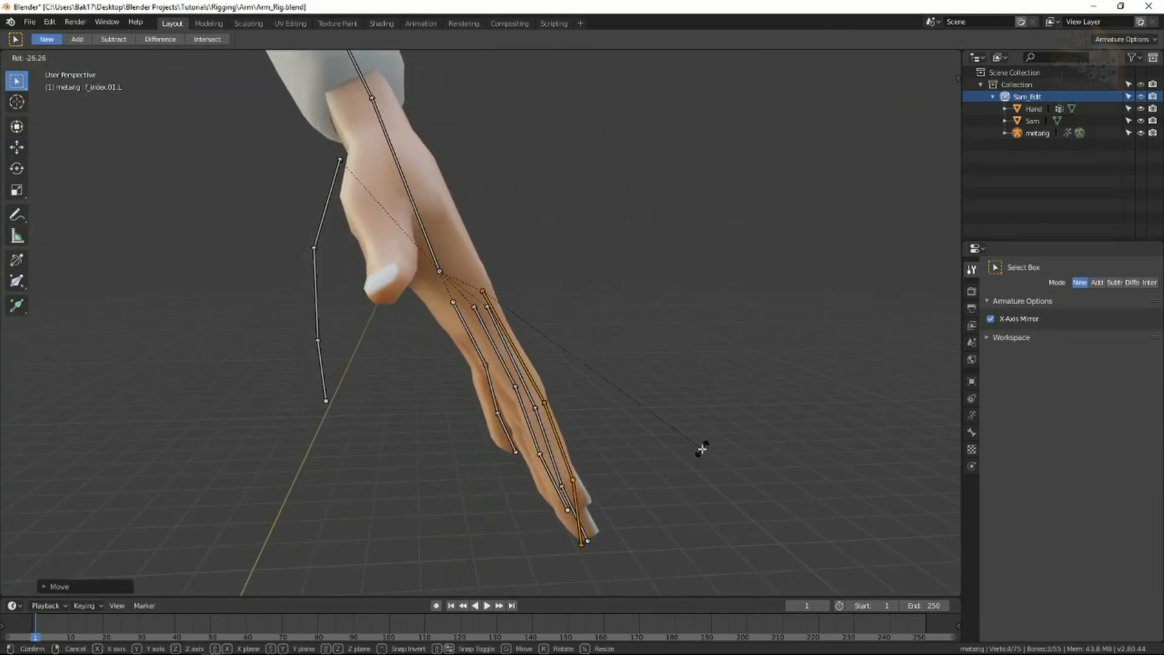
{"action": "left_click", "coordinate": [703, 446]}
{"action": "middle_click_drag", "start_coordinate": [704, 445], "coordinate": [618, 424]}
{"action": "key", "text": "g"}
{"action": "left_click", "coordinate": [440, 392]}
{"action": "key", "text": "r"}
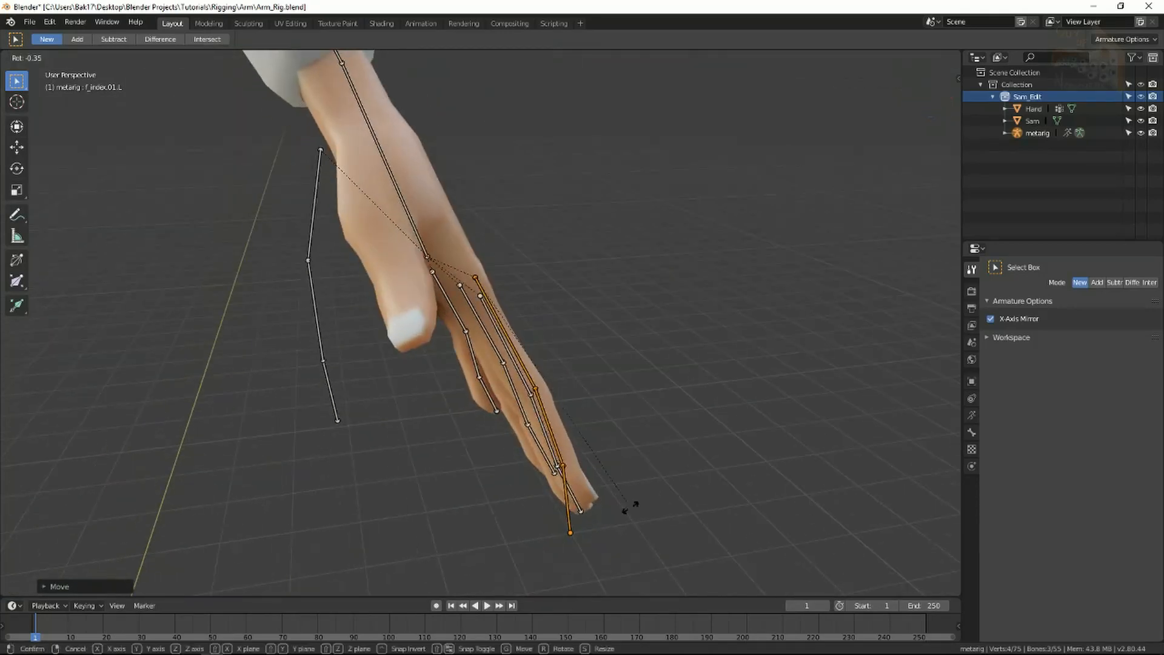
{"action": "left_click", "coordinate": [625, 512]}
{"action": "left_click", "coordinate": [571, 526]}
{"action": "key", "text": "g"}
{"action": "left_click", "coordinate": [587, 499]}
Move and rotate the thumb bone chain into Sam's thumb.
{"action": "middle_click_drag", "start_coordinate": [501, 468], "coordinate": [355, 485]}
{"action": "scroll", "coordinate": [461, 303], "scroll_direction": "down", "scroll_amount": 1}
{"action": "middle_click_drag", "start_coordinate": [469, 285], "coordinate": [494, 408], "text": "shift"}
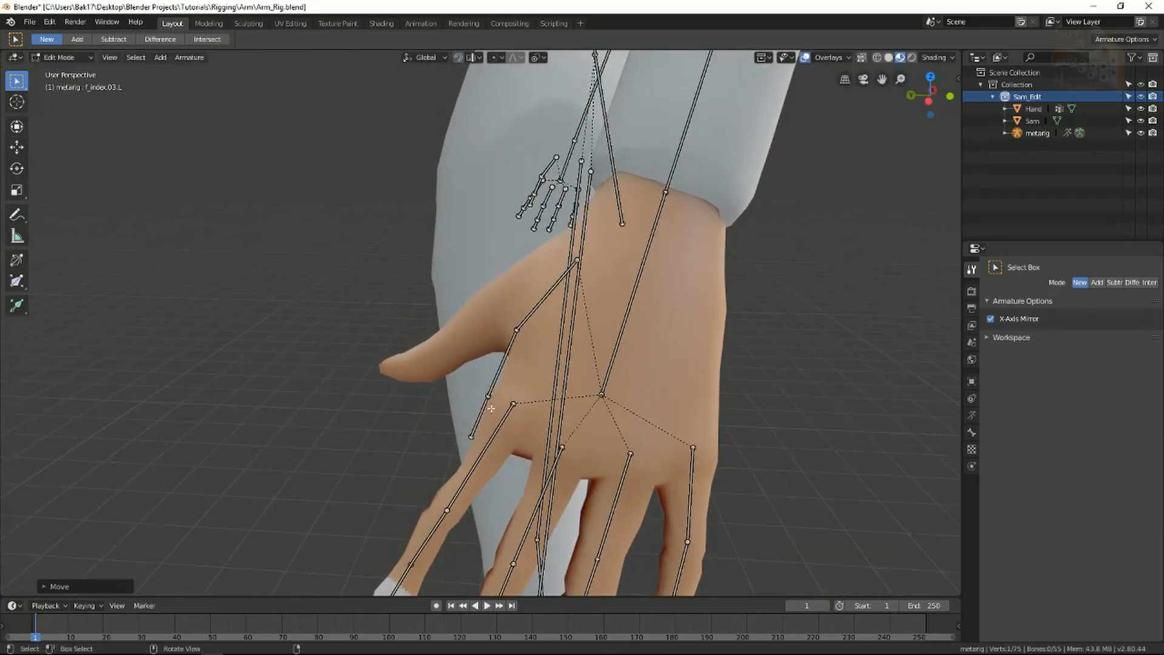
{"action": "left_click", "coordinate": [534, 334]}
{"action": "key", "text": "g"}
{"action": "left_click", "coordinate": [418, 398]}
{"action": "middle_click_drag", "start_coordinate": [419, 397], "coordinate": [667, 246]}
{"action": "key", "text": "r"}
{"action": "left_click", "coordinate": [463, 412]}
{"action": "middle_click_drag", "start_coordinate": [462, 412], "coordinate": [582, 394]}
Place the thumb.03.L bone onto the thumb tip.
{"action": "left_click", "coordinate": [598, 397]}
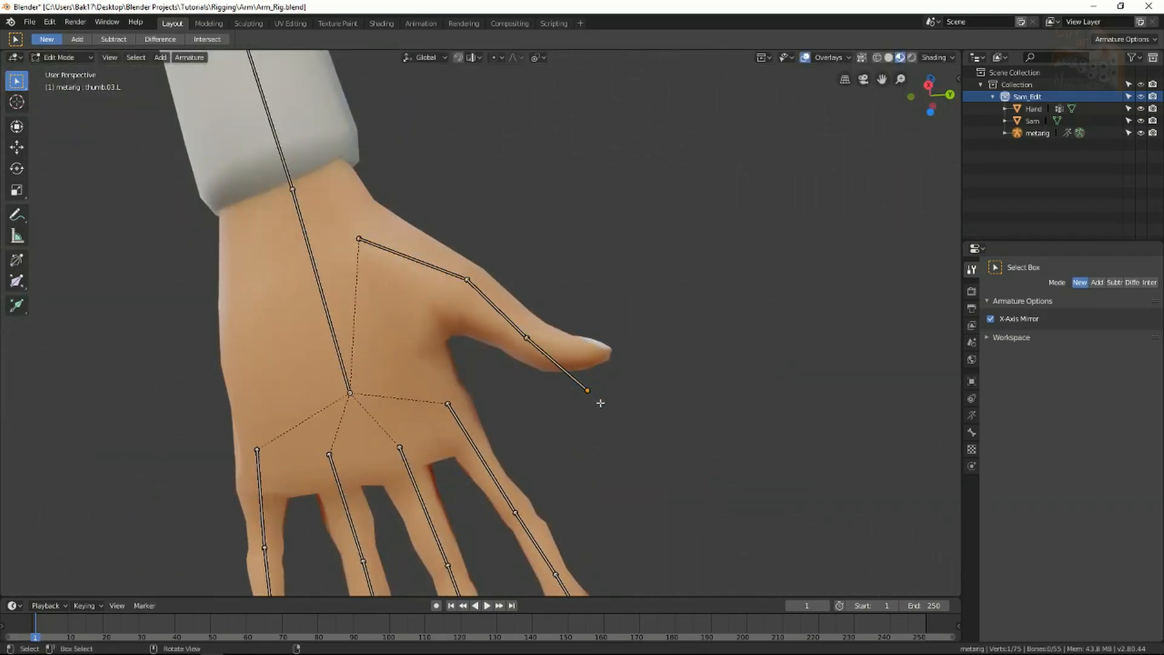
{"action": "key", "text": "g"}
{"action": "left_click", "coordinate": [605, 355]}
{"action": "key", "text": "g"}
{"action": "middle_click_drag", "start_coordinate": [605, 355], "coordinate": [421, 309]}
{"action": "left_click", "coordinate": [489, 463]}
Deselect all bones and orbit behind the body to check the rig.
{"action": "left_click", "coordinate": [421, 309]}
{"action": "key", "text": "alt+a"}
{"action": "scroll", "coordinate": [483, 390], "scroll_direction": "down", "scroll_amount": 8}
{"action": "middle_click_drag", "start_coordinate": [483, 390], "coordinate": [483, 275]}
{"action": "scroll", "coordinate": [489, 400], "scroll_direction": "down", "scroll_amount": 3}
In Right Ortho view, move and rotate the head and neck bones to follow Sam's forward-tilted head.
{"action": "middle_click_drag", "start_coordinate": [513, 212], "coordinate": [496, 282], "text": "shift"}
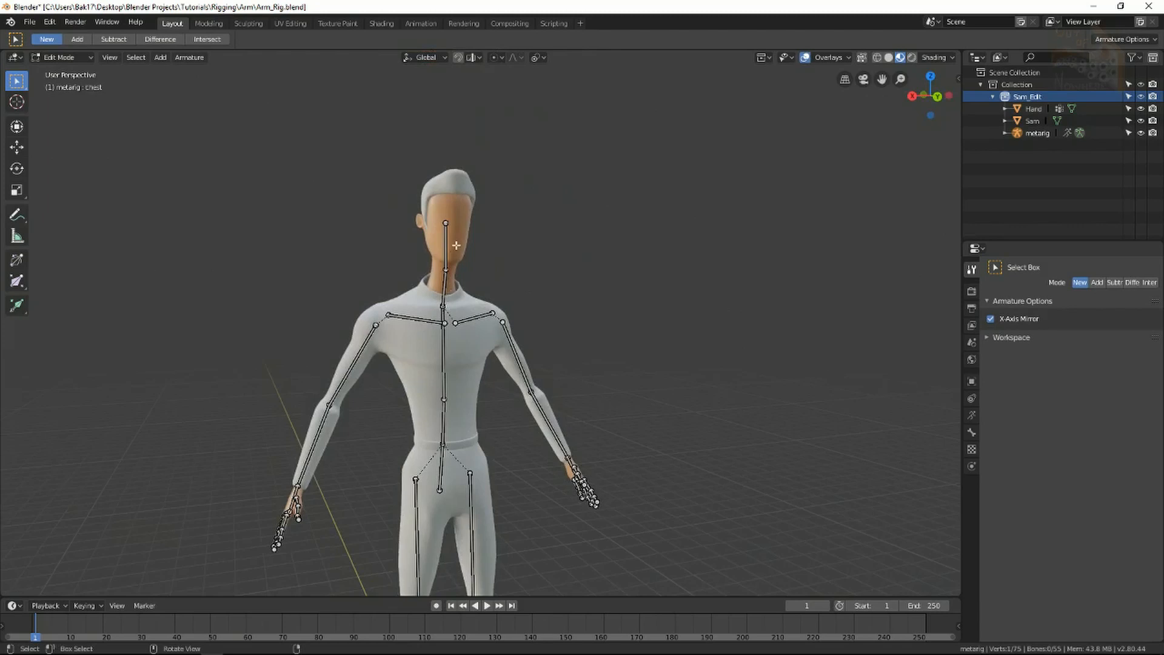
{"action": "middle_click_drag", "start_coordinate": [456, 245], "coordinate": [489, 292]}
{"action": "scroll", "coordinate": [482, 276], "scroll_direction": "up", "scroll_amount": 2}
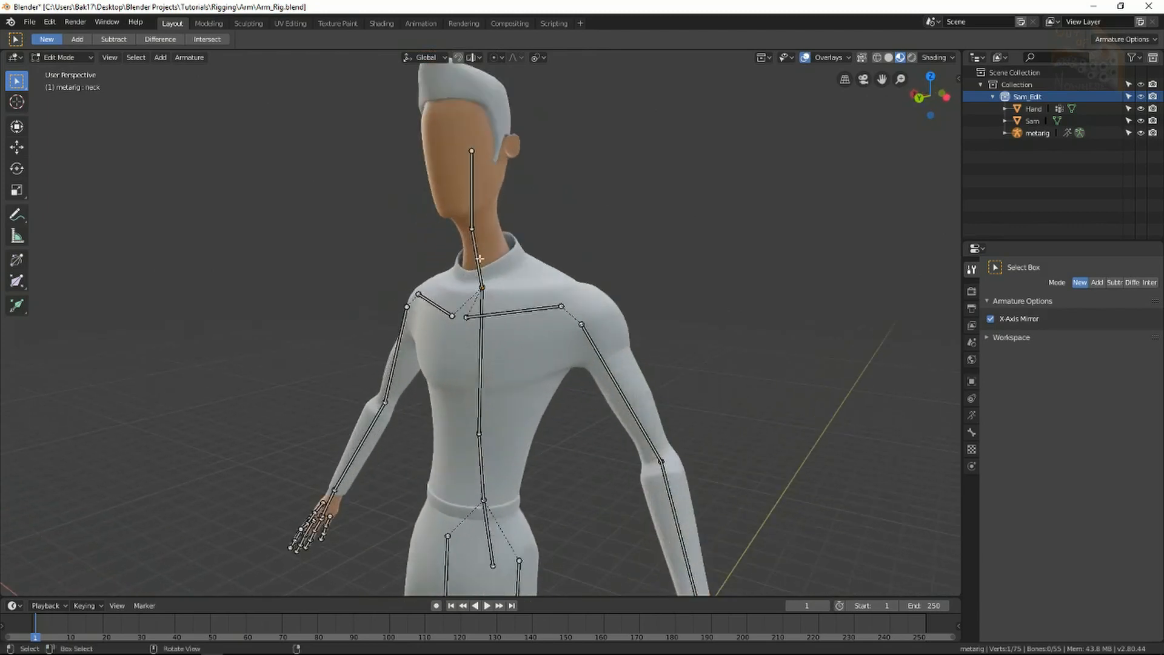
{"action": "key", "text": "KP_3"}
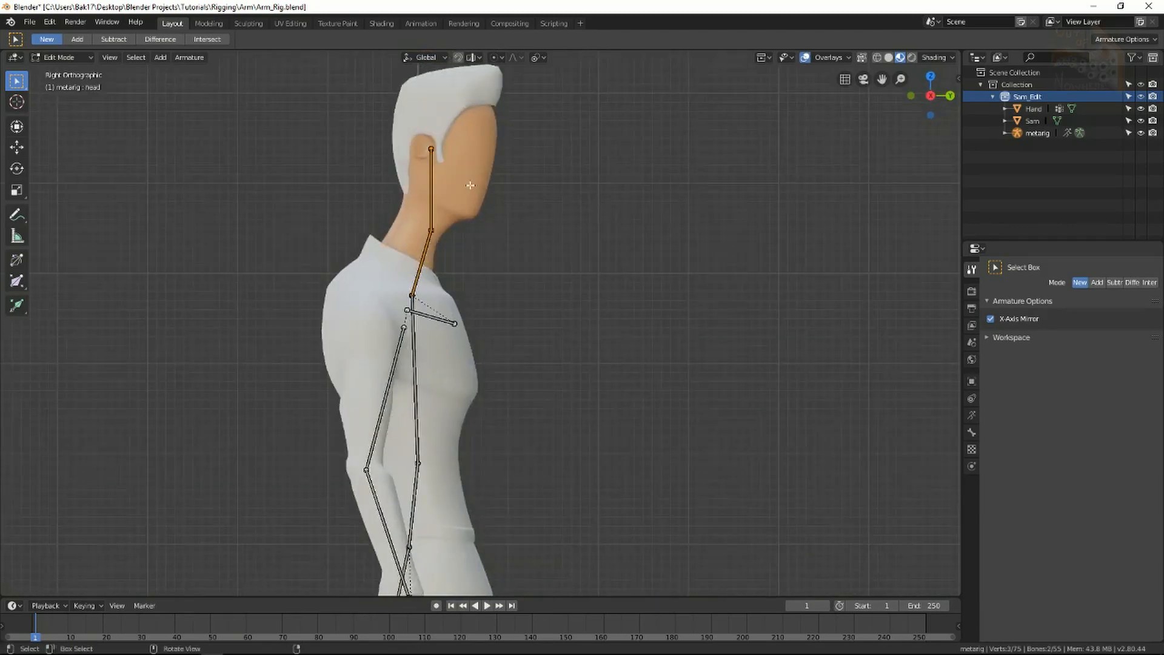
{"action": "key", "text": "g"}
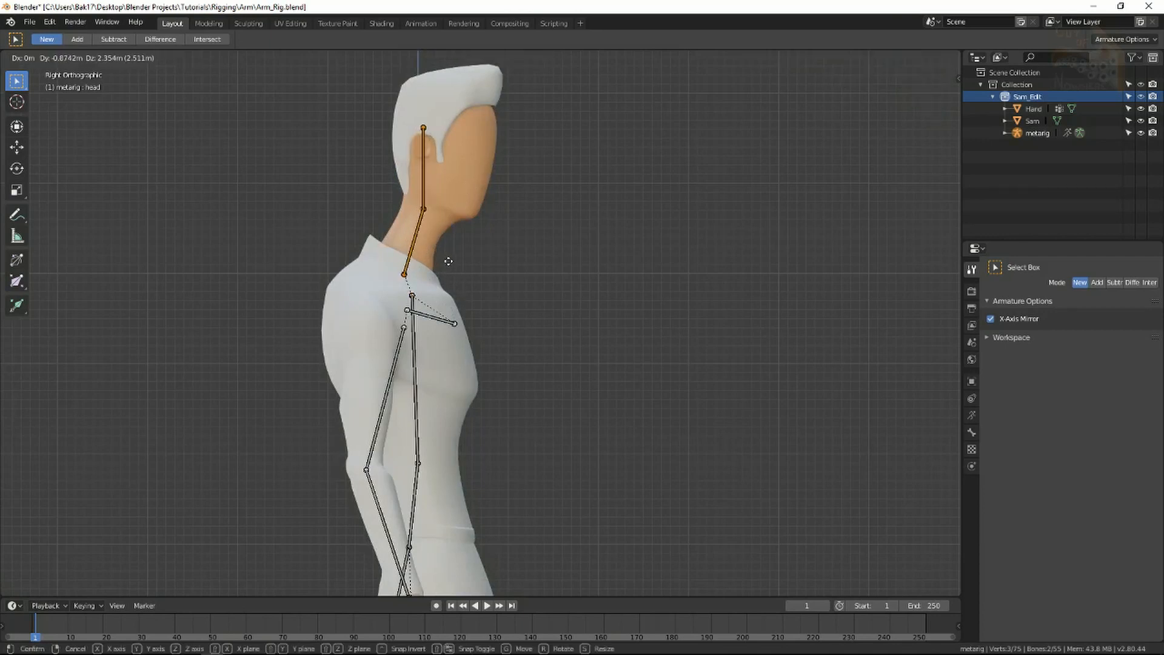
{"action": "left_click", "coordinate": [449, 261]}
{"action": "key", "text": "r"}
{"action": "left_click", "coordinate": [502, 318]}
{"action": "key", "text": "g"}
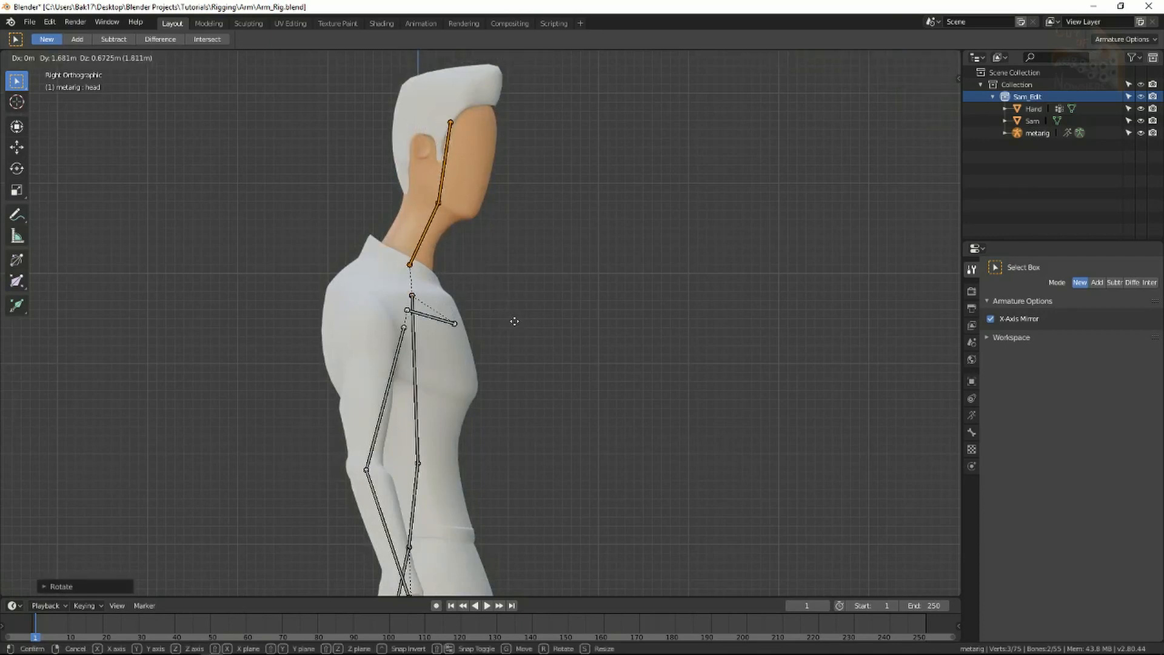
{"action": "left_click", "coordinate": [556, 322]}
Reposition the upper spine, mid-spine and pelvis tip joints inside the torso.
{"action": "left_click", "coordinate": [412, 295]}
{"action": "key", "text": "g"}
{"action": "left_click", "coordinate": [396, 280]}
{"action": "key", "text": "g"}
{"action": "middle_click_drag", "start_coordinate": [418, 400], "coordinate": [390, 272], "text": "shift"}
{"action": "left_click", "coordinate": [390, 336]}
{"action": "key", "text": "g"}
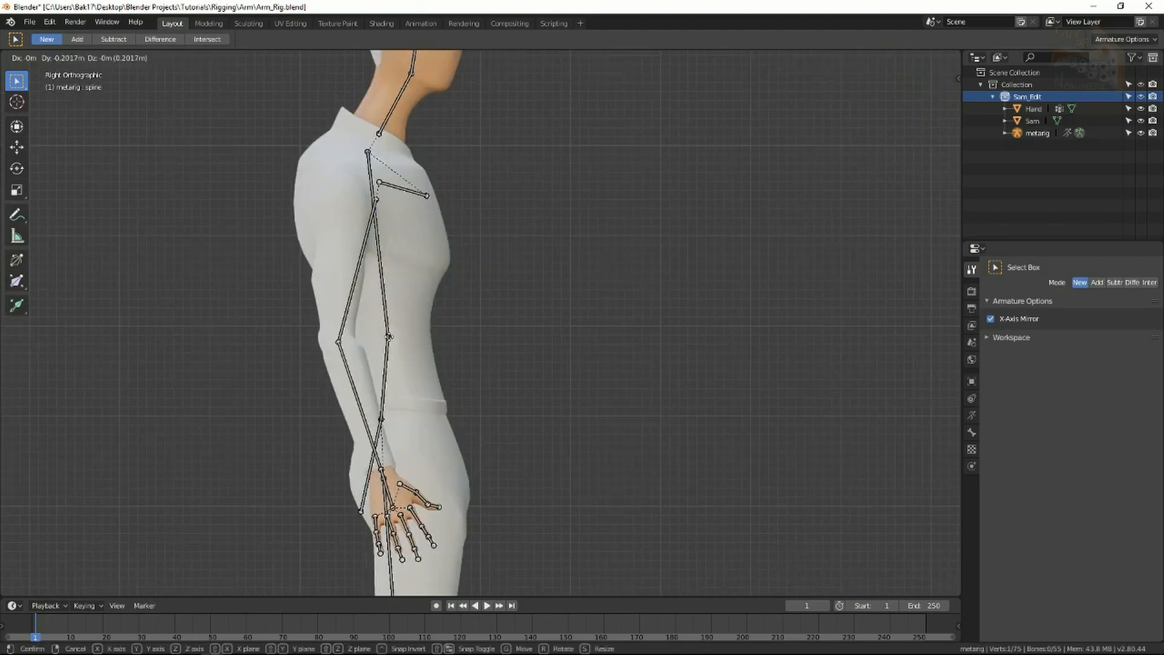
{"action": "left_click", "coordinate": [391, 337]}
{"action": "left_click", "coordinate": [362, 509]}
{"action": "key", "text": "g"}
{"action": "left_click", "coordinate": [383, 508]}
Bring the legs into view and select the knee joint.
{"action": "middle_click_drag", "start_coordinate": [515, 491], "coordinate": [447, 478]}
{"action": "middle_click_drag", "start_coordinate": [437, 534], "coordinate": [503, 304], "text": "shift"}
{"action": "left_click", "coordinate": [513, 380]}
Move the knee joint into Sam's knee.
{"action": "key", "text": "g"}
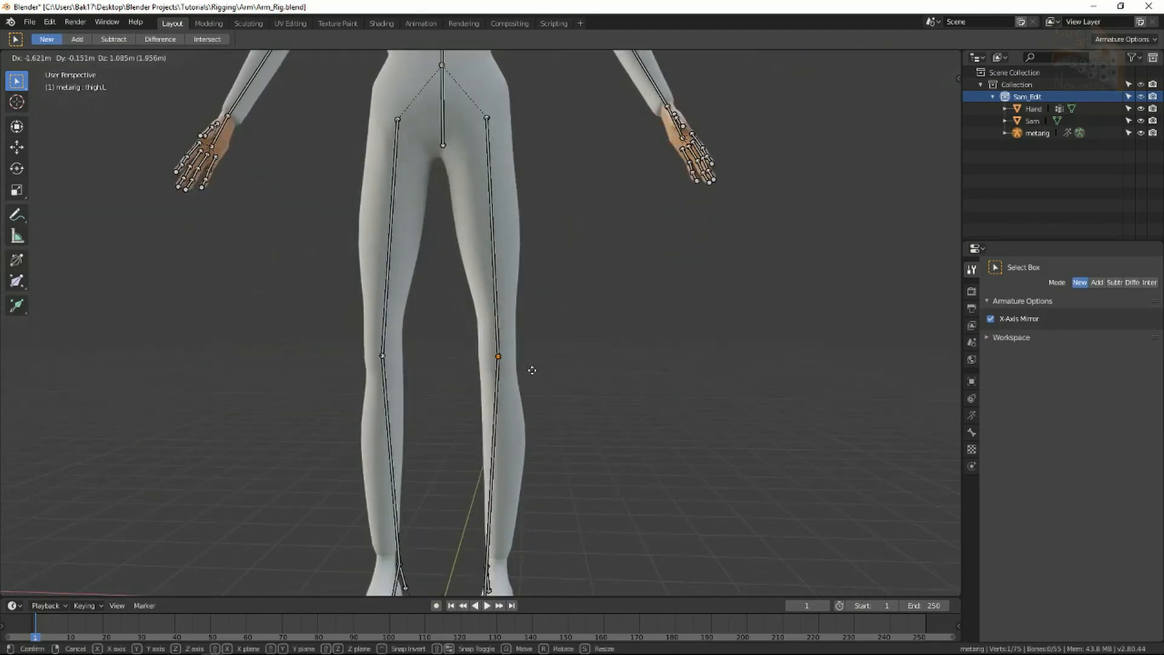
{"action": "left_click", "coordinate": [533, 377]}
{"action": "scroll", "coordinate": [549, 310], "scroll_direction": "down", "scroll_amount": 2}
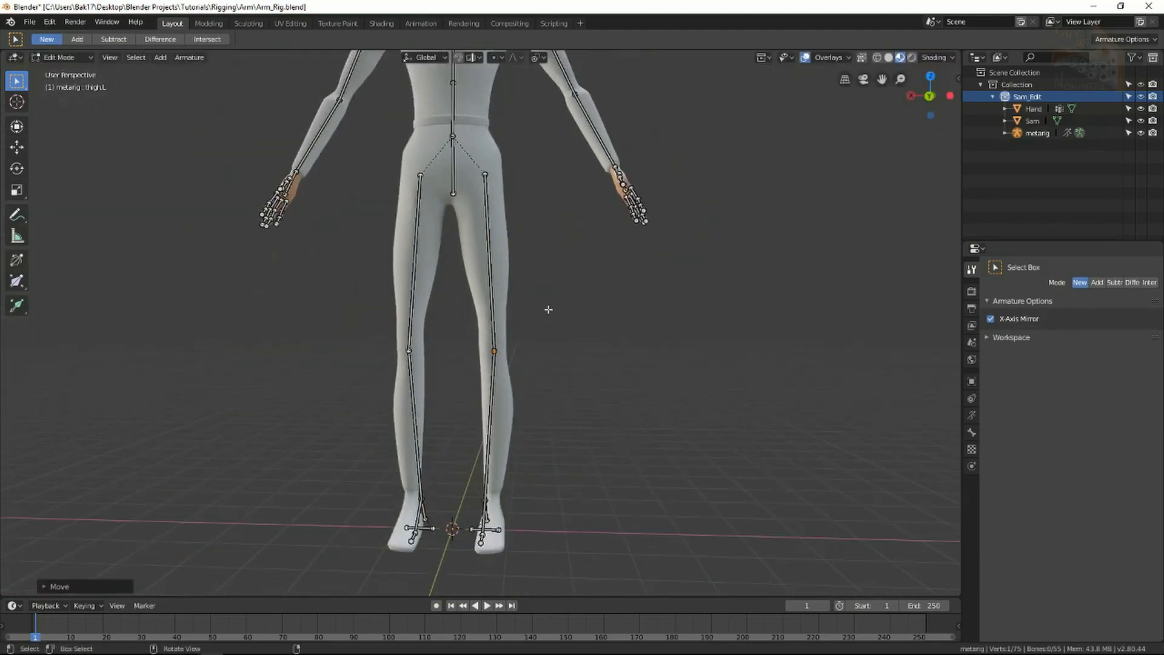
{"action": "middle_click_drag", "start_coordinate": [570, 423], "coordinate": [575, 277], "text": "shift"}
{"action": "scroll", "coordinate": [535, 352], "scroll_direction": "up", "scroll_amount": 3}
{"action": "middle_click_drag", "start_coordinate": [546, 390], "coordinate": [519, 393]}
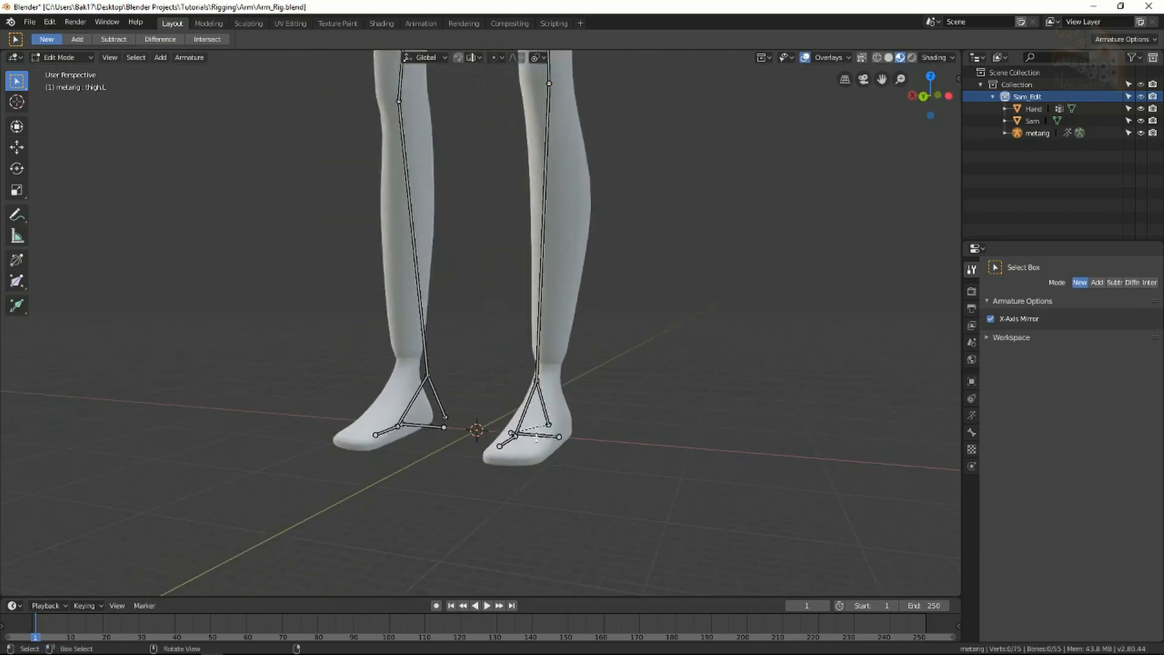
Circle-select the right foot bones and slide them along Y to sit inside the foot.
{"action": "key", "text": "c"}
{"action": "left_click_drag", "start_coordinate": [531, 455], "coordinate": [511, 452]}
{"action": "right_click", "coordinate": [523, 453]}
{"action": "key", "text": "alt+a"}
{"action": "key", "text": "c"}
{"action": "left_click_drag", "start_coordinate": [595, 461], "coordinate": [576, 487]}
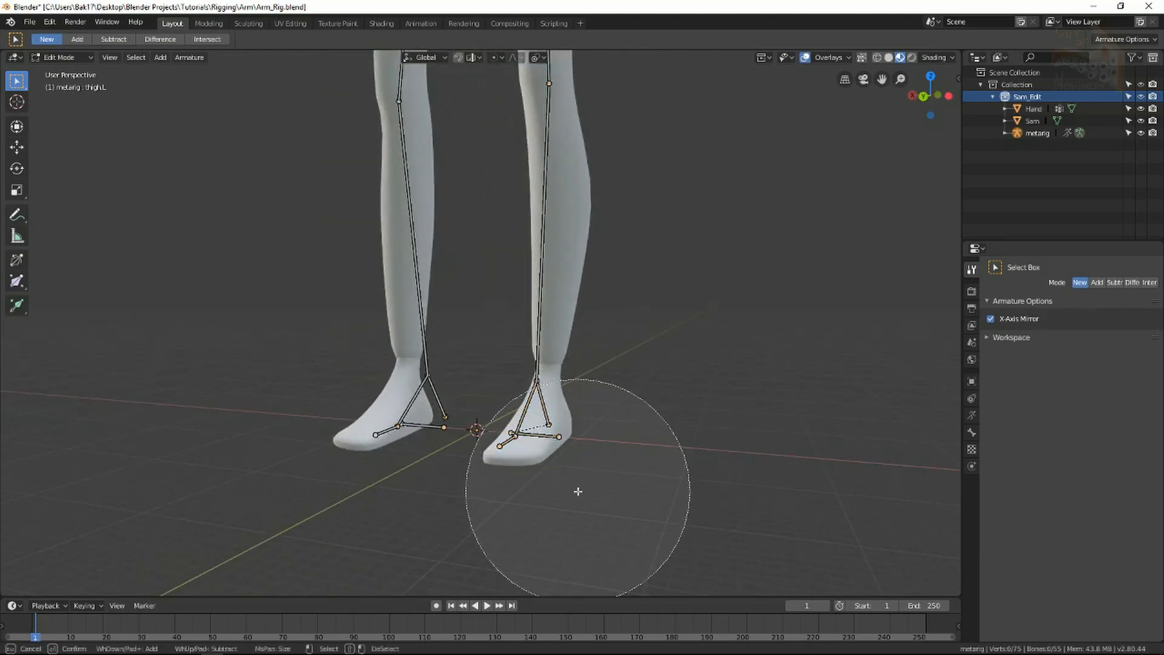
{"action": "scroll", "coordinate": [576, 487], "scroll_direction": "up", "scroll_amount": 4}
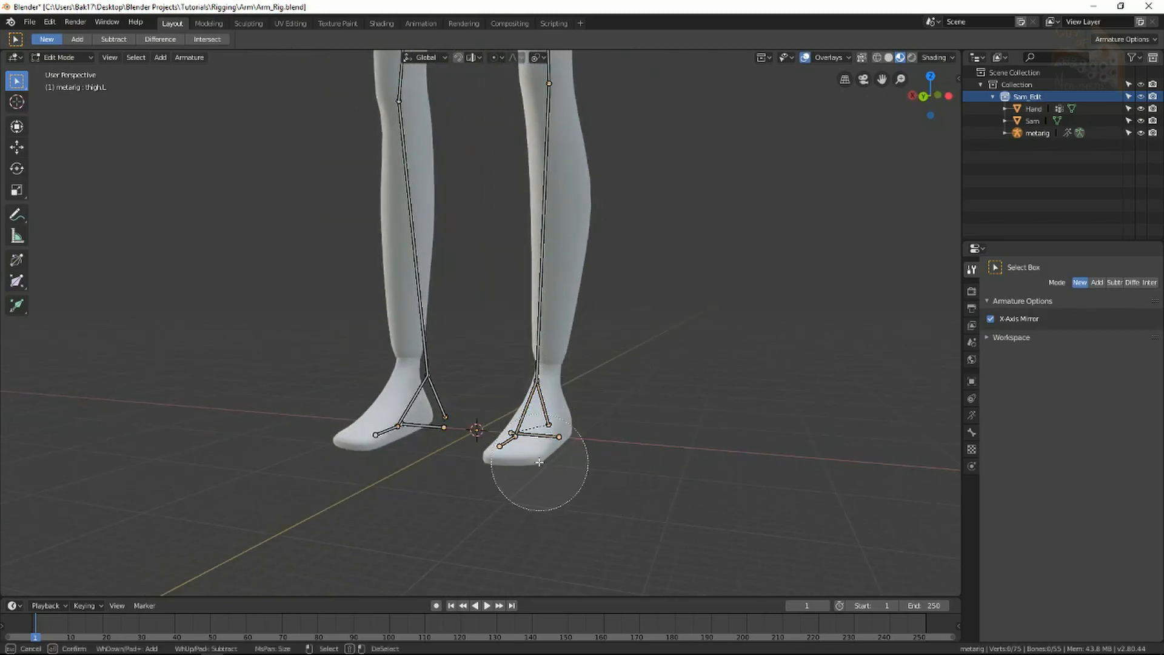
{"action": "right_click", "coordinate": [532, 419]}
{"action": "key", "text": "KP_1"}
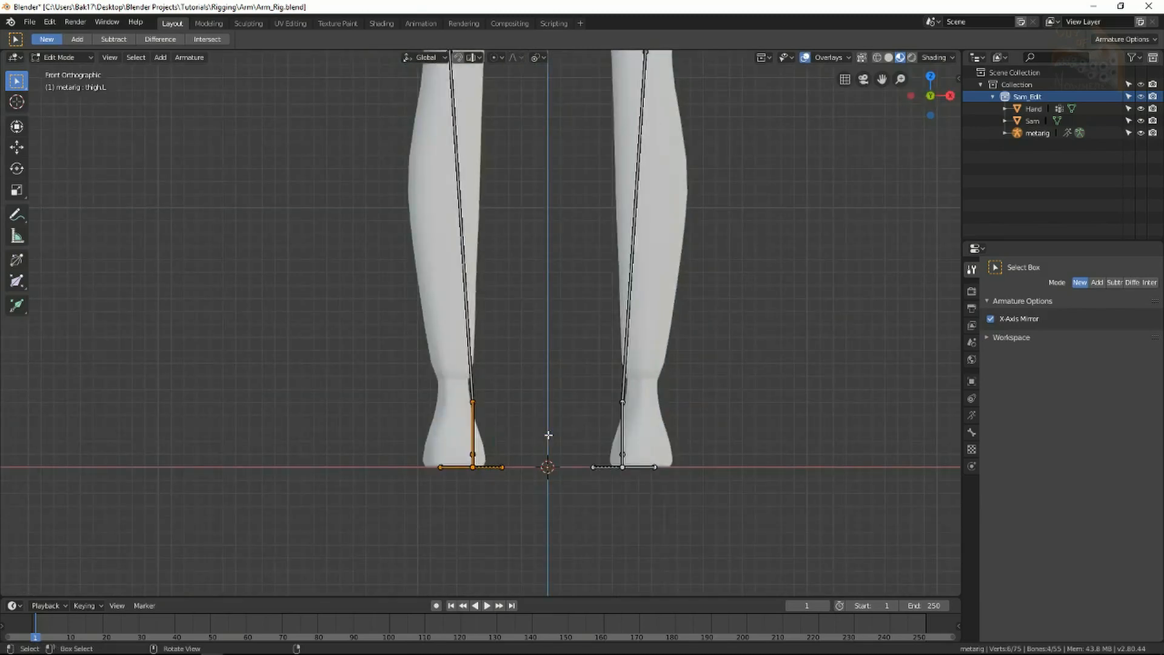
{"action": "middle_click_drag", "start_coordinate": [530, 466], "coordinate": [473, 418]}
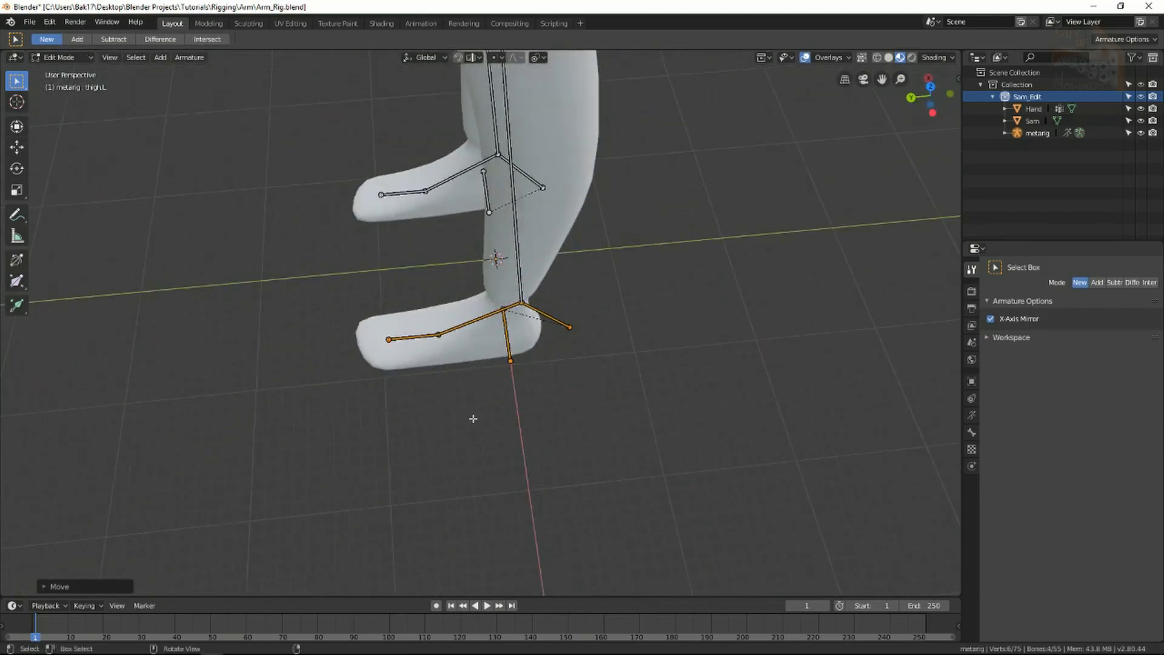
{"action": "key", "text": "g"}
{"action": "key", "text": "y"}
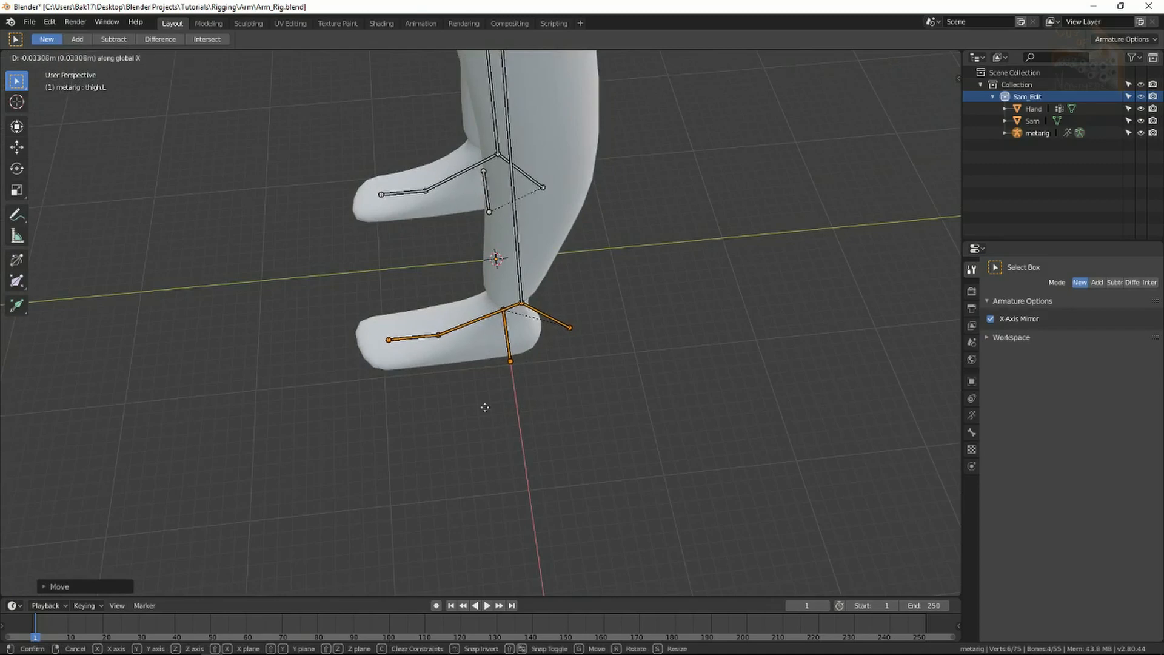
{"action": "left_click", "coordinate": [212, 487]}
Select the head joint of thigh.R and switch to Right Ortho view.
{"action": "scroll", "coordinate": [364, 394], "scroll_direction": "down", "scroll_amount": 3}
{"action": "middle_click_drag", "start_coordinate": [376, 391], "coordinate": [849, 273]}
{"action": "middle_click_drag", "start_coordinate": [480, 67], "coordinate": [534, 231], "text": "shift"}
{"action": "left_click", "coordinate": [507, 73]}
{"action": "key", "text": "KP_3"}
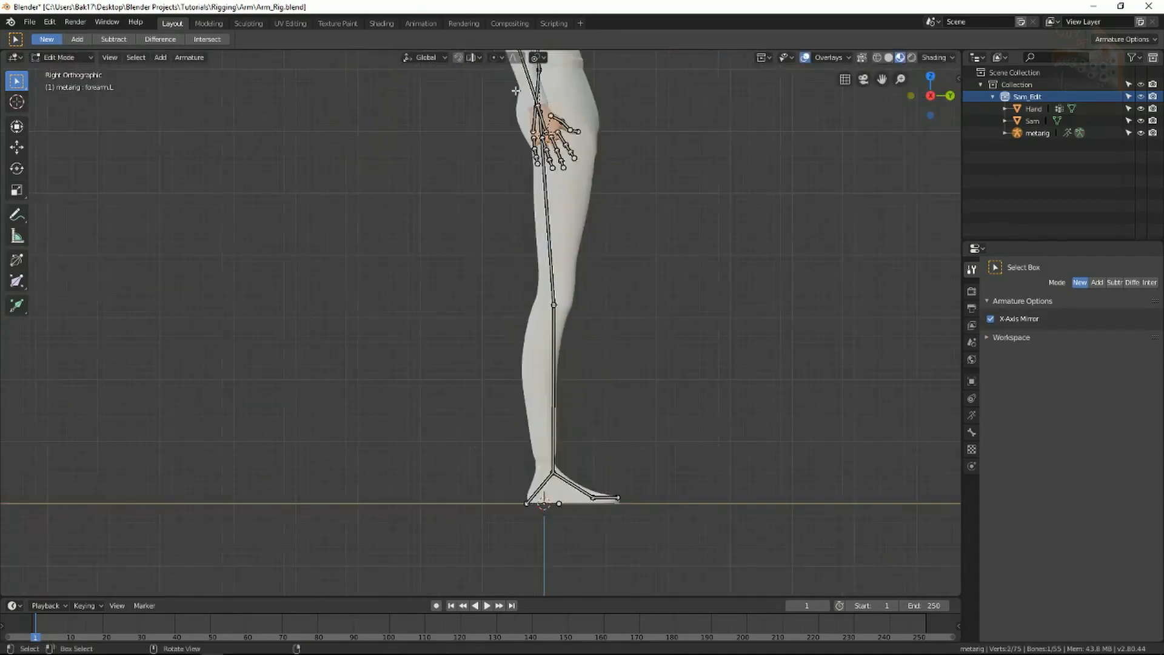
{"action": "middle_click_drag", "start_coordinate": [534, 158], "coordinate": [449, 176]}
{"action": "middle_click_drag", "start_coordinate": [449, 176], "coordinate": [461, 261], "text": "shift"}
{"action": "key", "text": "KP_3"}
{"action": "scroll", "coordinate": [485, 242], "scroll_direction": "up", "scroll_amount": 3}
{"action": "key", "text": "g"}
{"action": "left_click", "coordinate": [485, 203]}
{"action": "left_click", "coordinate": [480, 541]}
{"action": "key", "text": "g"}
{"action": "left_click", "coordinate": [493, 540]}
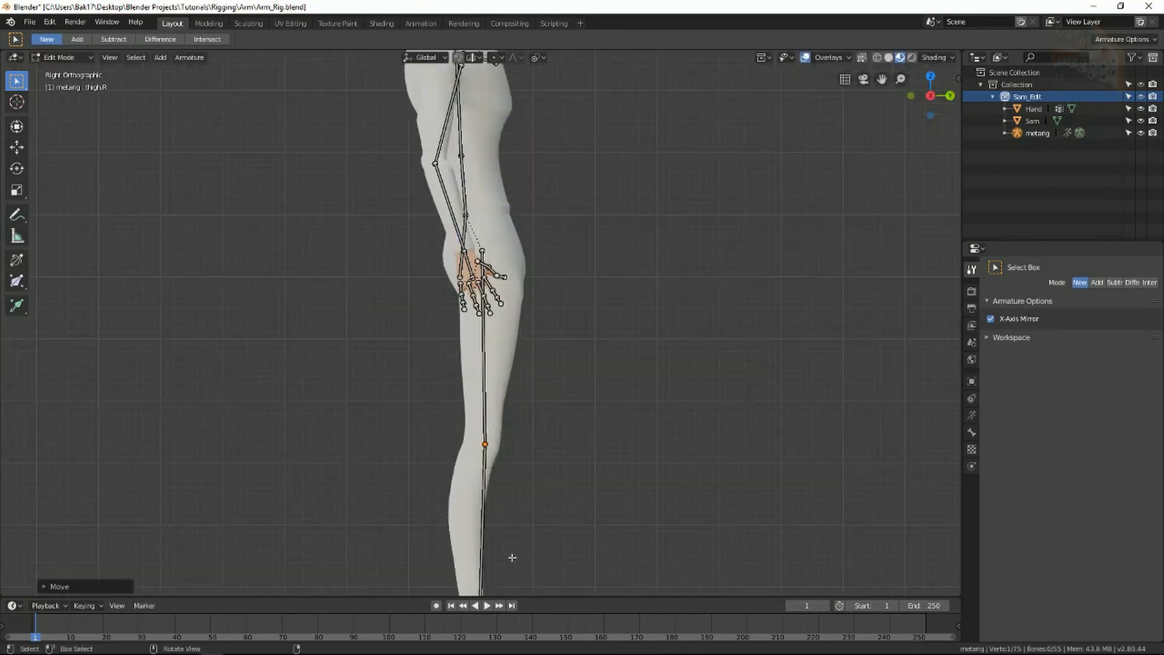
{"action": "middle_click_drag", "start_coordinate": [512, 556], "coordinate": [526, 401], "text": "shift"}
{"action": "left_click", "coordinate": [504, 511]}
{"action": "key", "text": "g"}
{"action": "left_click", "coordinate": [489, 514]}
{"action": "middle_click_drag", "start_coordinate": [490, 514], "coordinate": [539, 509]}
{"action": "key", "text": "KP_3"}
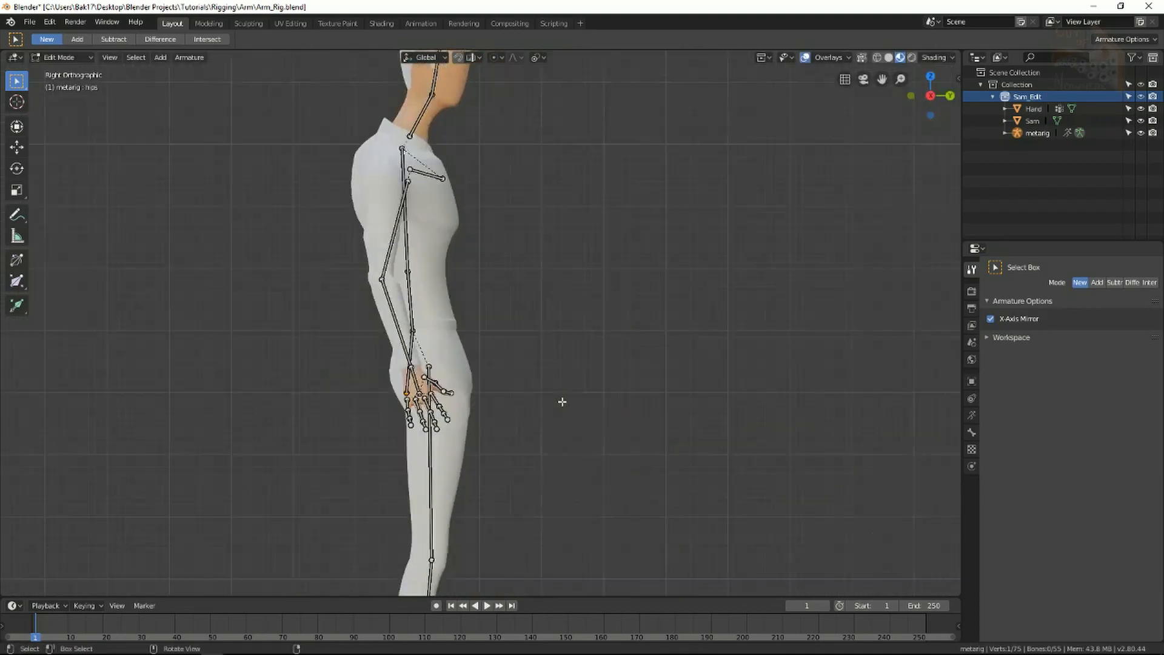
{"action": "key", "text": "g"}
{"action": "left_click", "coordinate": [558, 397]}
{"action": "middle_click_drag", "start_coordinate": [558, 397], "coordinate": [582, 334]}
{"action": "key", "text": "KP_3"}
{"action": "scroll", "coordinate": [418, 333], "scroll_direction": "up", "scroll_amount": 4}
{"action": "key", "text": "g"}
{"action": "left_click", "coordinate": [412, 336]}
{"action": "left_click", "coordinate": [356, 235]}
{"action": "key", "text": "g"}
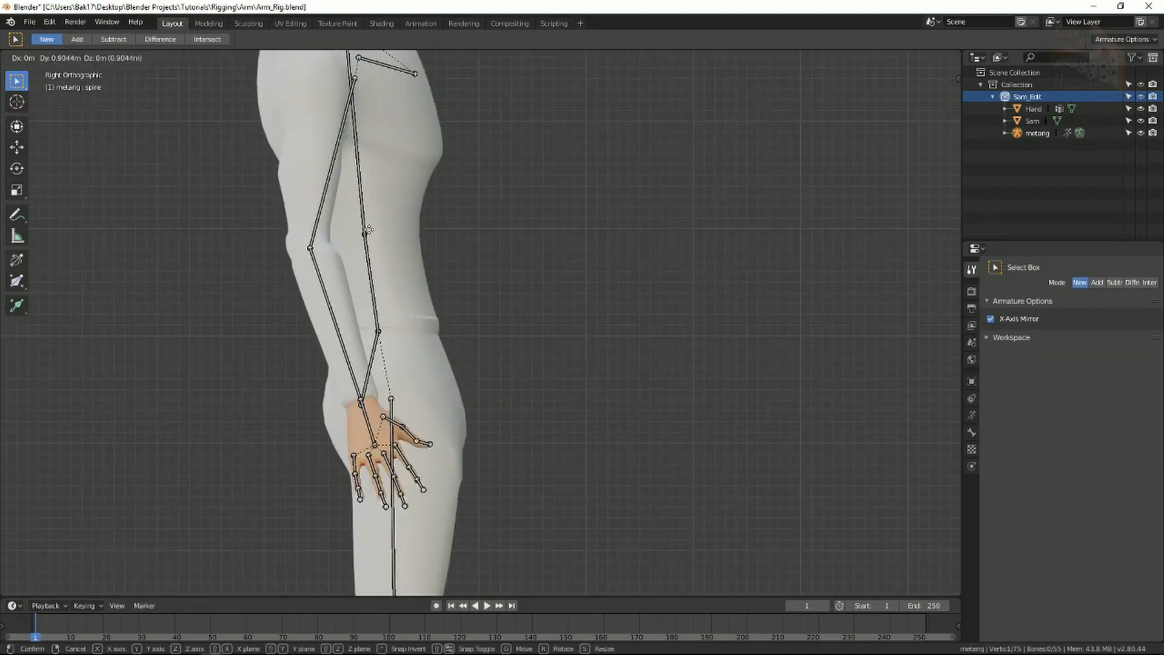
{"action": "left_click", "coordinate": [366, 231]}
{"action": "left_click", "coordinate": [376, 129]}
{"action": "middle_click_drag", "start_coordinate": [364, 232], "coordinate": [559, 369], "text": "shift"}
{"action": "scroll", "coordinate": [394, 291], "scroll_direction": "down", "scroll_amount": 5}
{"action": "scroll", "coordinate": [556, 432], "scroll_direction": "up", "scroll_amount": 4}
{"action": "scroll", "coordinate": [610, 379], "scroll_direction": "down", "scroll_amount": 2}
{"action": "scroll", "coordinate": [558, 370], "scroll_direction": "up", "scroll_amount": 2}
{"action": "middle_click_drag", "start_coordinate": [561, 206], "coordinate": [502, 338], "text": "shift"}
{"action": "scroll", "coordinate": [610, 343], "scroll_direction": "up", "scroll_amount": 3}
{"action": "left_click", "coordinate": [667, 375]}
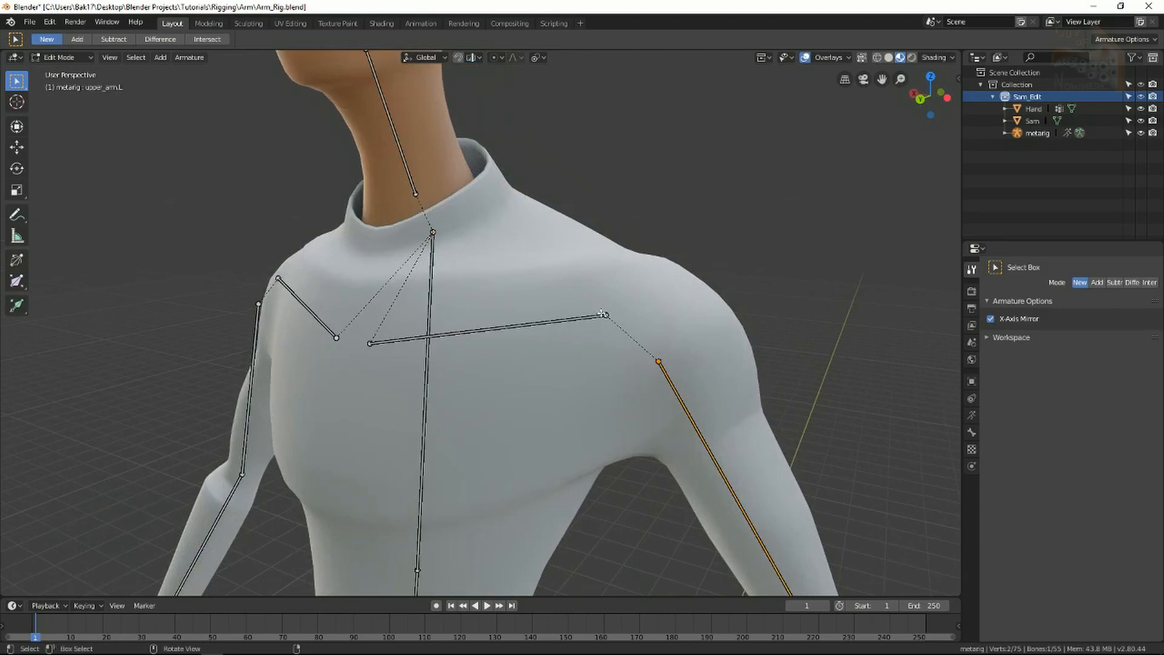
{"action": "middle_click_drag", "start_coordinate": [510, 344], "coordinate": [553, 321]}
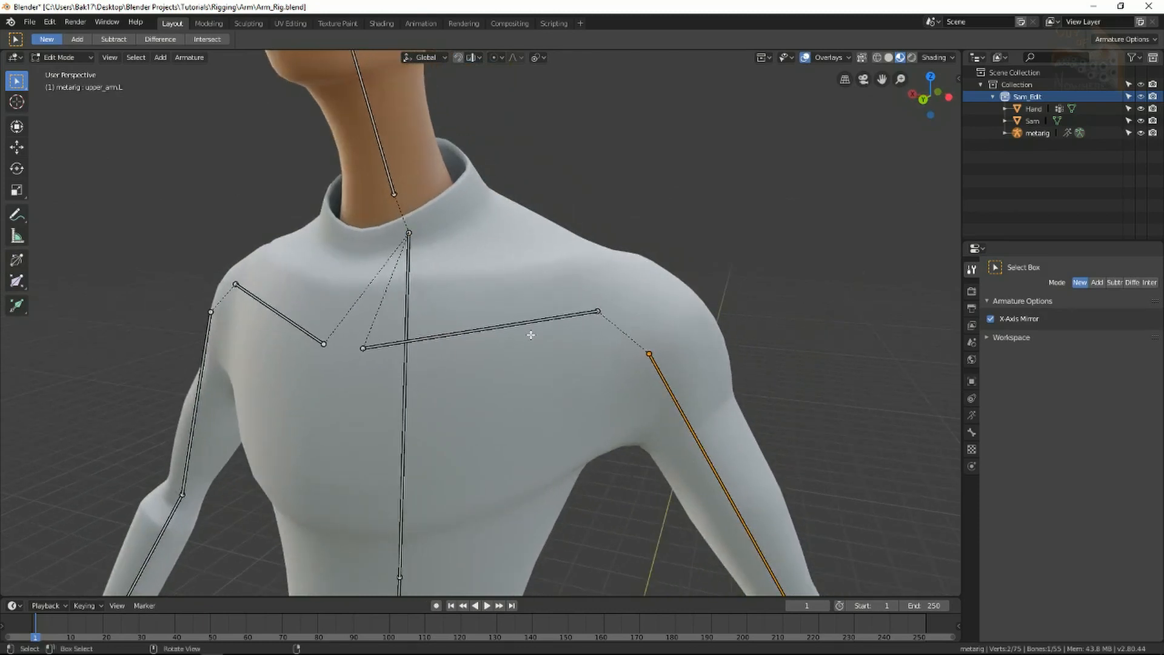
{"action": "scroll", "coordinate": [530, 335], "scroll_direction": "down", "scroll_amount": 1}
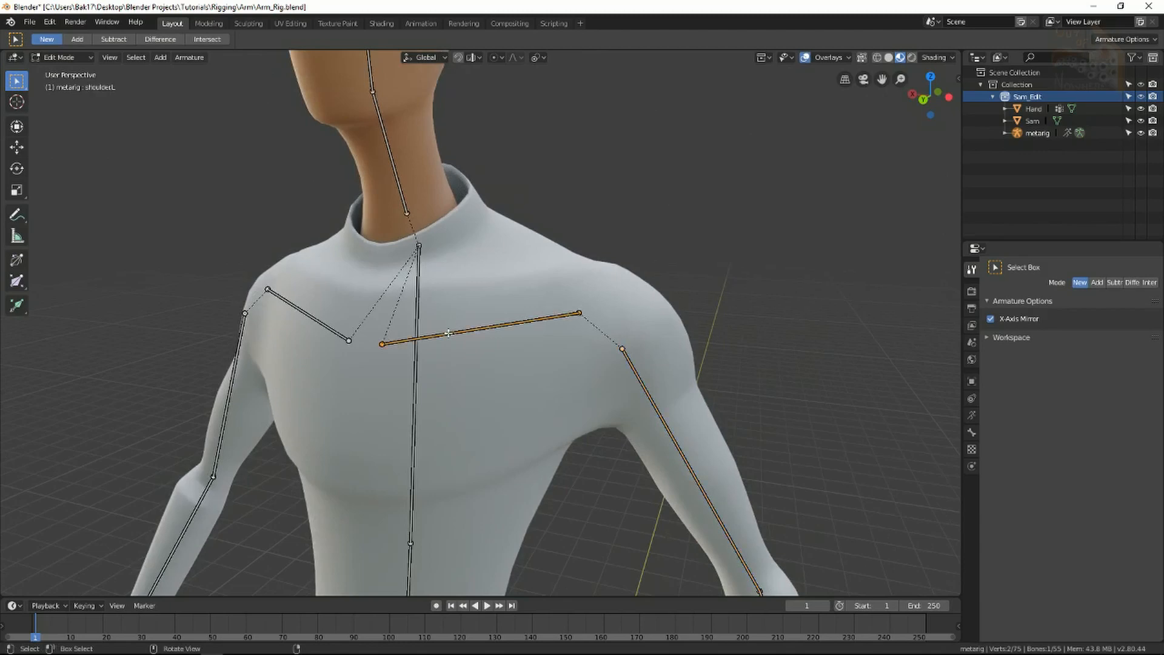
{"action": "scroll", "coordinate": [397, 271], "scroll_direction": "down", "scroll_amount": 4}
{"action": "middle_click_drag", "start_coordinate": [465, 432], "coordinate": [470, 209], "text": "shift"}
{"action": "scroll", "coordinate": [473, 300], "scroll_direction": "up", "scroll_amount": 2}
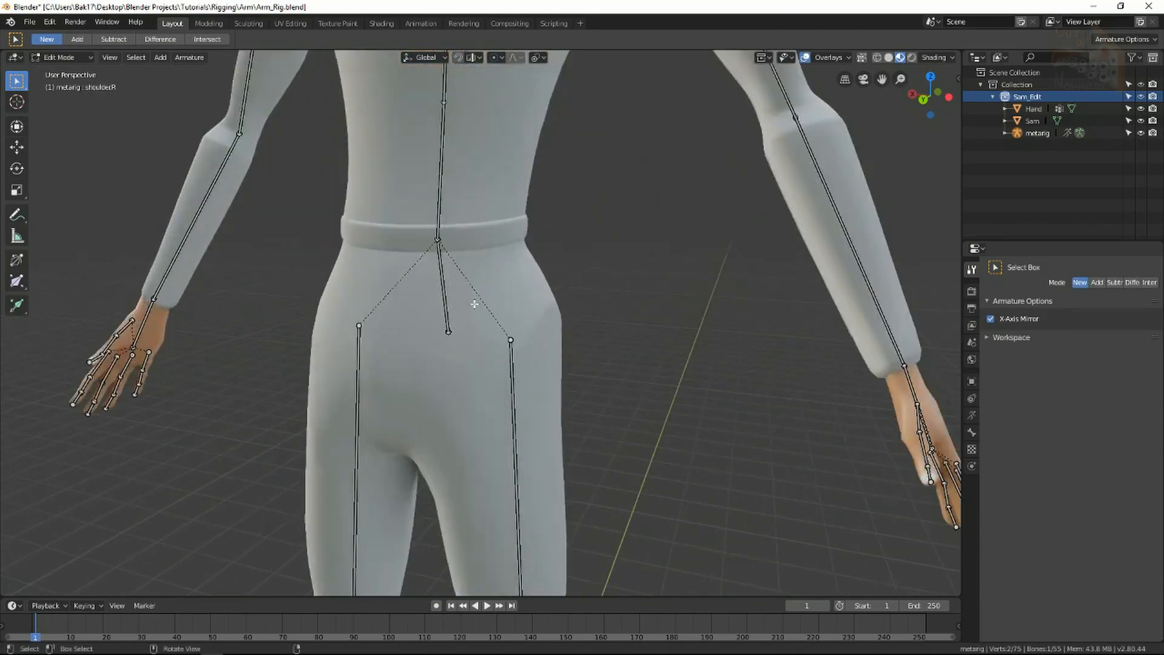
{"action": "scroll", "coordinate": [485, 352], "scroll_direction": "down", "scroll_amount": 2}
{"action": "middle_click_drag", "start_coordinate": [509, 452], "coordinate": [504, 223], "text": "shift"}
{"action": "scroll", "coordinate": [503, 223], "scroll_direction": "down", "scroll_amount": 2}
{"action": "middle_click_drag", "start_coordinate": [525, 416], "coordinate": [504, 441]}
{"action": "scroll", "coordinate": [476, 416], "scroll_direction": "down", "scroll_amount": 3}
{"action": "key", "text": "alt+a"}
{"action": "scroll", "coordinate": [505, 441], "scroll_direction": "up", "scroll_amount": 2}
{"action": "middle_click_drag", "start_coordinate": [526, 329], "coordinate": [519, 357]}
{"action": "middle_click_drag", "start_coordinate": [525, 443], "coordinate": [536, 444]}
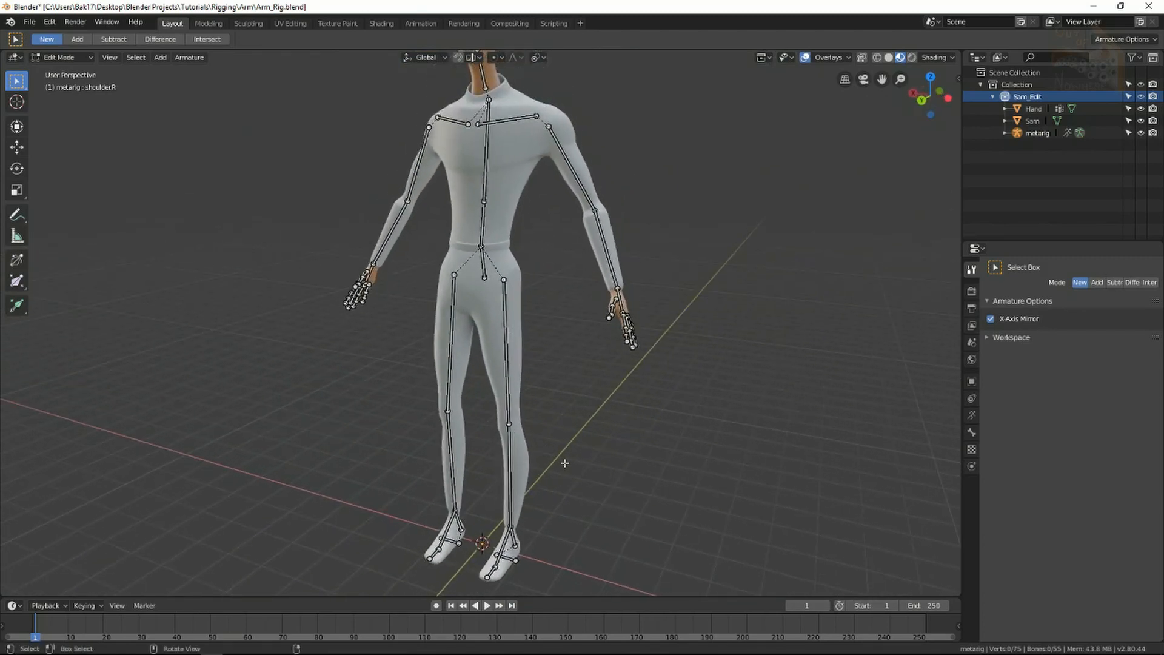
Add a 1 m bone at the origin between the feet and rename it Root.
{"action": "key", "text": "shift+a"}
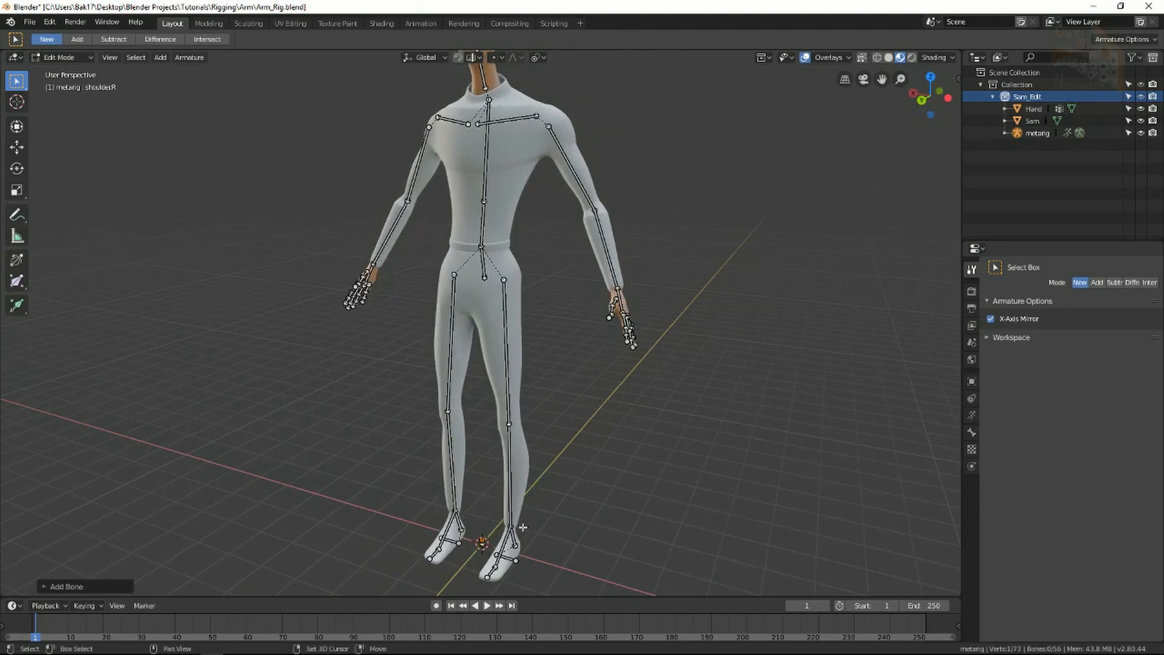
{"action": "middle_click_drag", "start_coordinate": [522, 527], "coordinate": [527, 333], "text": "shift"}
{"action": "scroll", "coordinate": [579, 433], "scroll_direction": "up", "scroll_amount": 5}
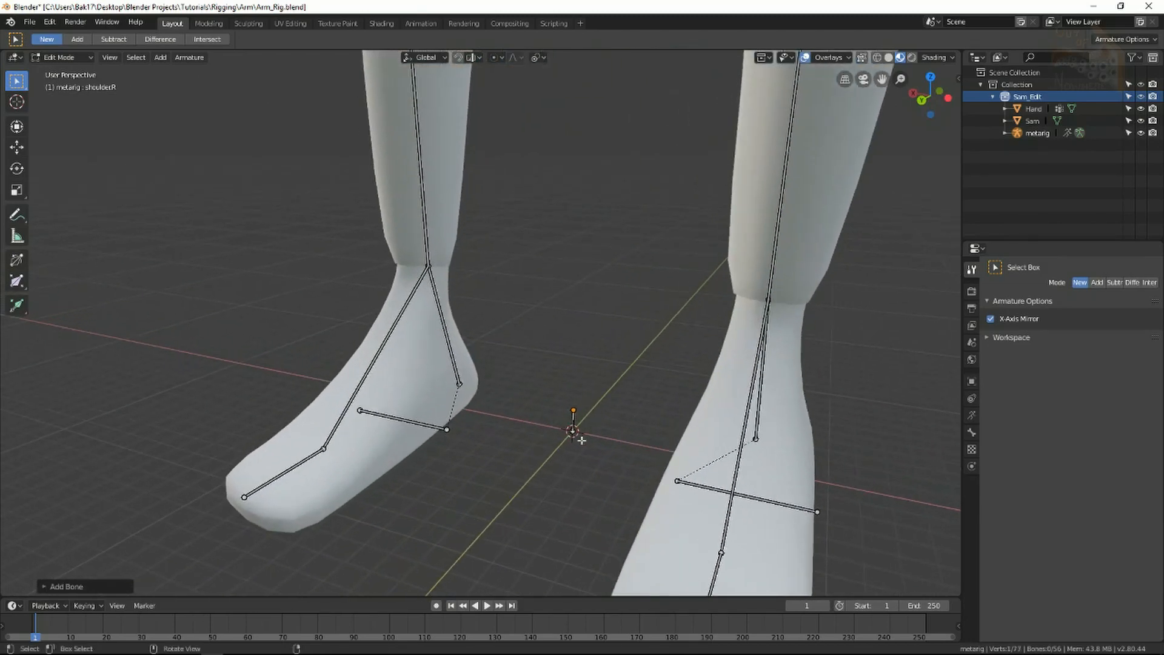
{"action": "left_click", "coordinate": [573, 423]}
{"action": "scroll", "coordinate": [573, 421], "scroll_direction": "down", "scroll_amount": 6}
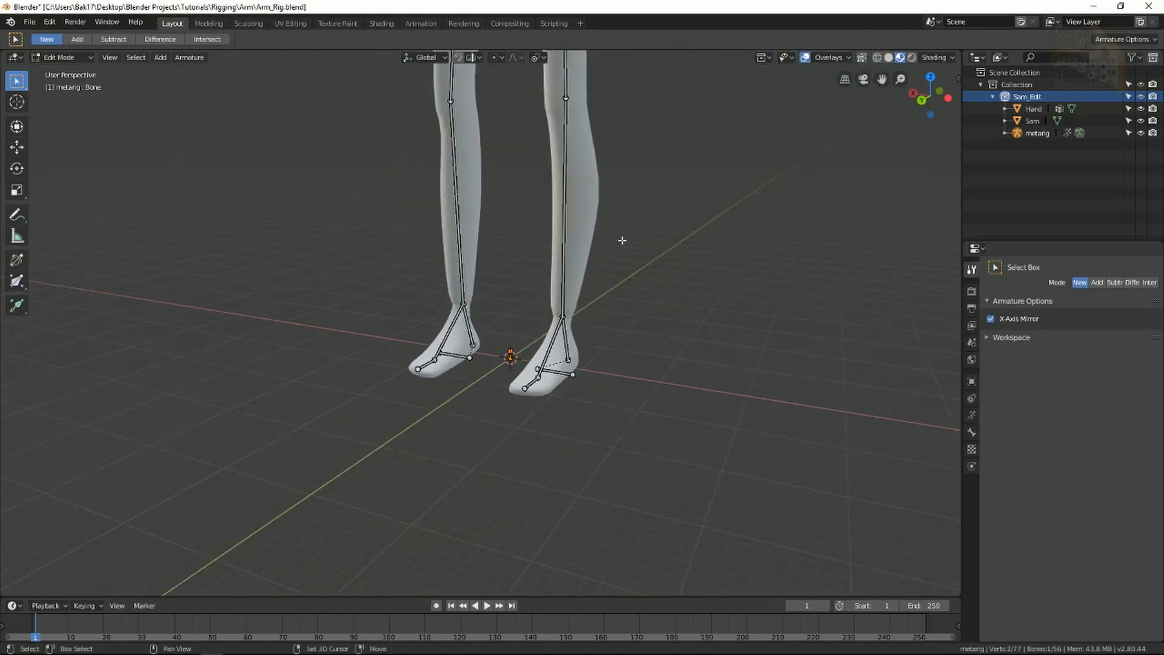
{"action": "middle_click_drag", "start_coordinate": [622, 240], "coordinate": [549, 410], "text": "shift"}
{"action": "scroll", "coordinate": [548, 409], "scroll_direction": "down", "scroll_amount": 5}
{"action": "middle_click_drag", "start_coordinate": [564, 364], "coordinate": [545, 386]}
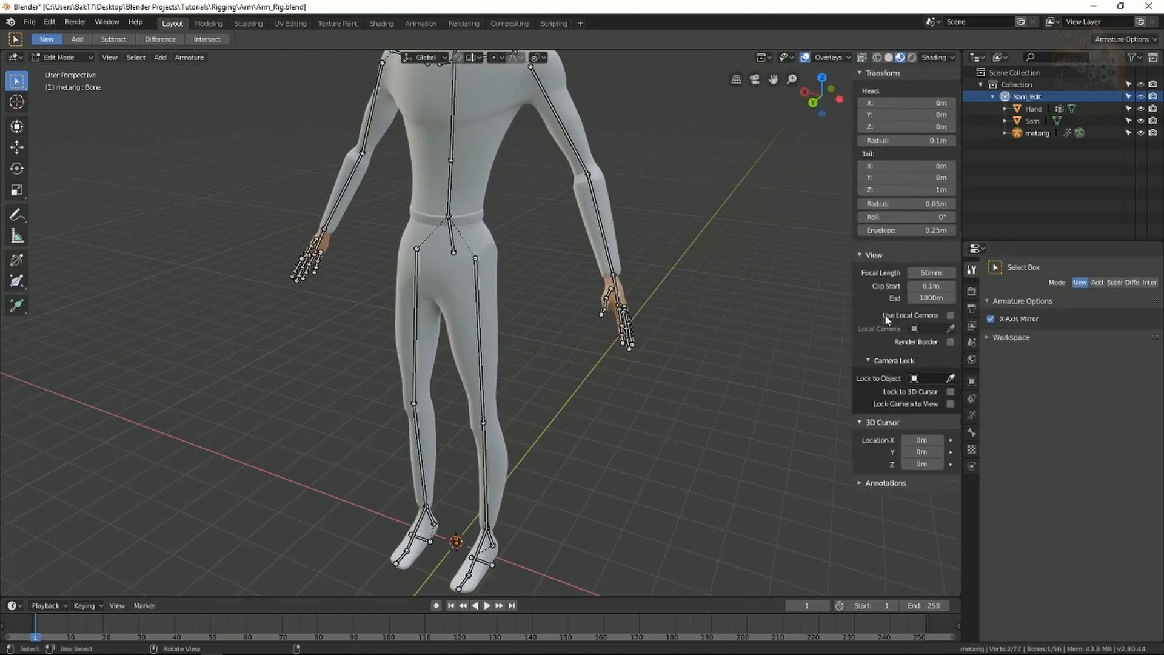
{"action": "key", "text": "n"}
{"action": "key", "text": "n"}
{"action": "left_click", "coordinate": [972, 432]}
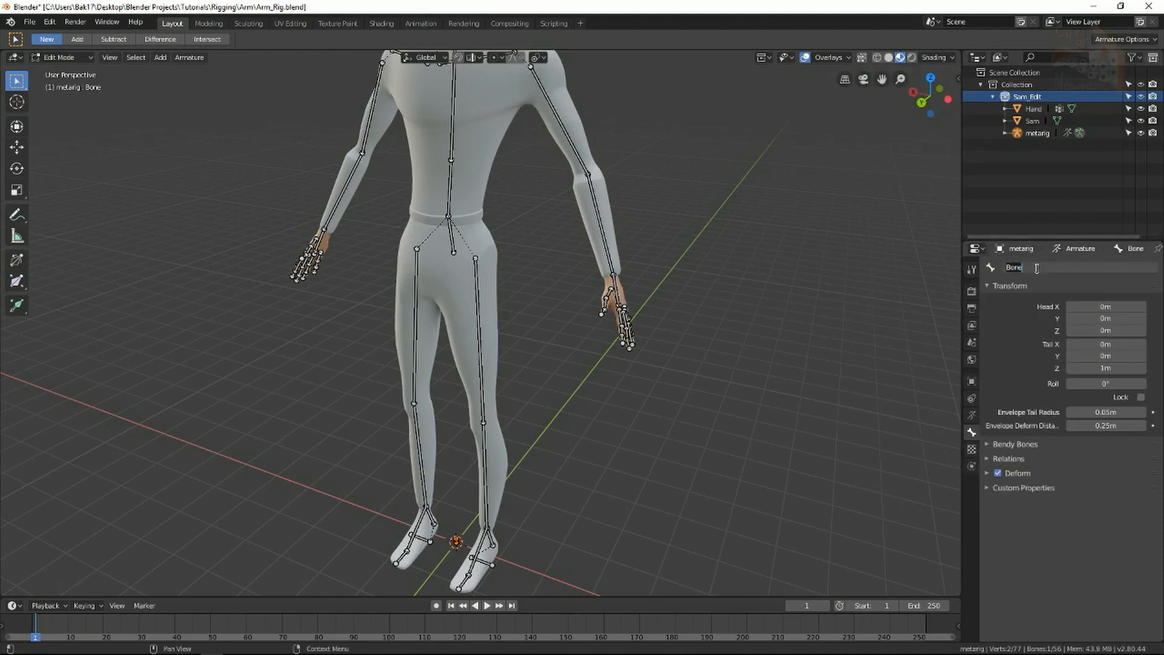
{"action": "key", "text": "Return"}
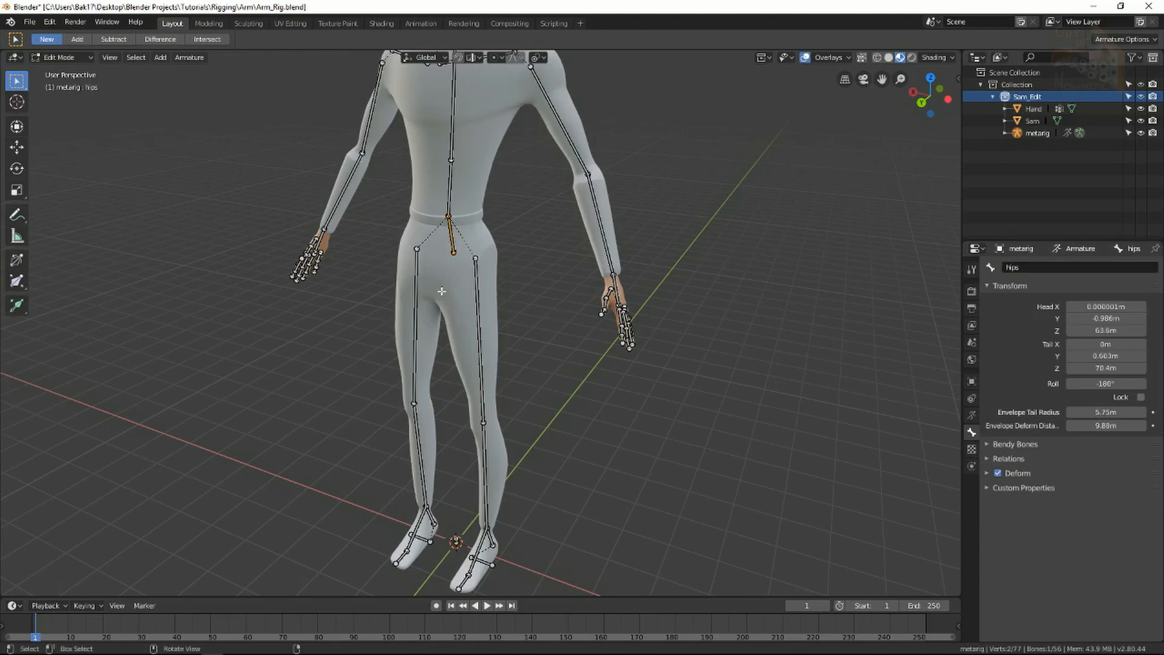
Parent the hips bone to the Root bone using Keep Offset.
{"action": "middle_click_drag", "start_coordinate": [456, 539], "coordinate": [448, 463], "text": "shift"}
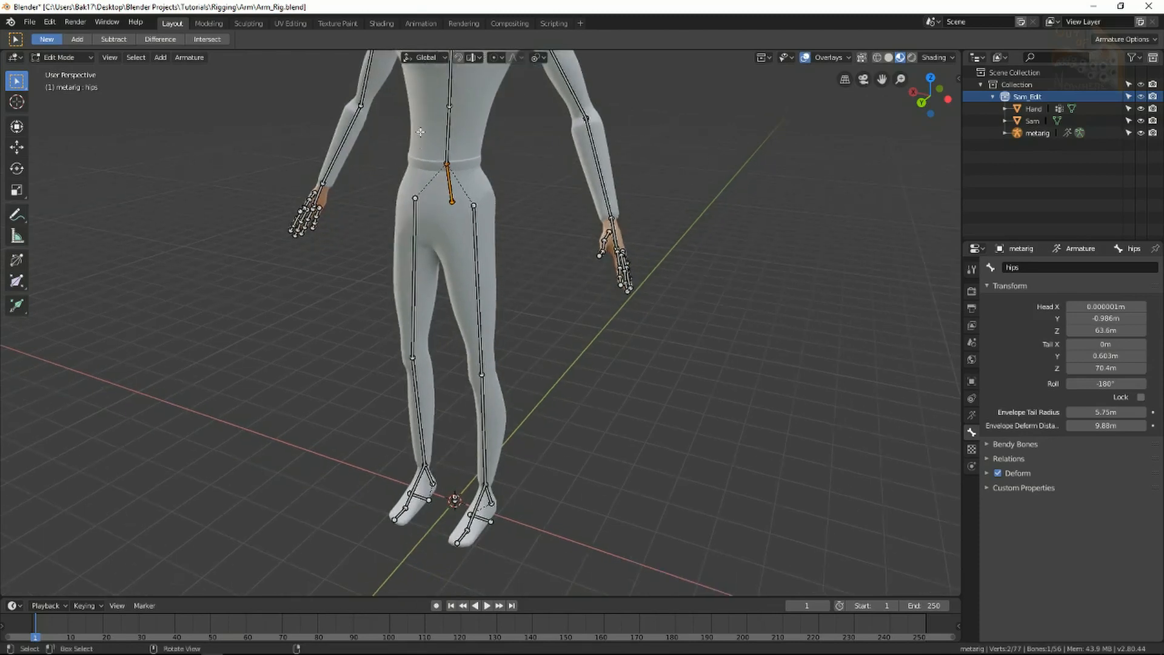
{"action": "middle_click_drag", "start_coordinate": [450, 195], "coordinate": [472, 97], "text": "shift"}
{"action": "scroll", "coordinate": [470, 375], "scroll_direction": "up", "scroll_amount": 6}
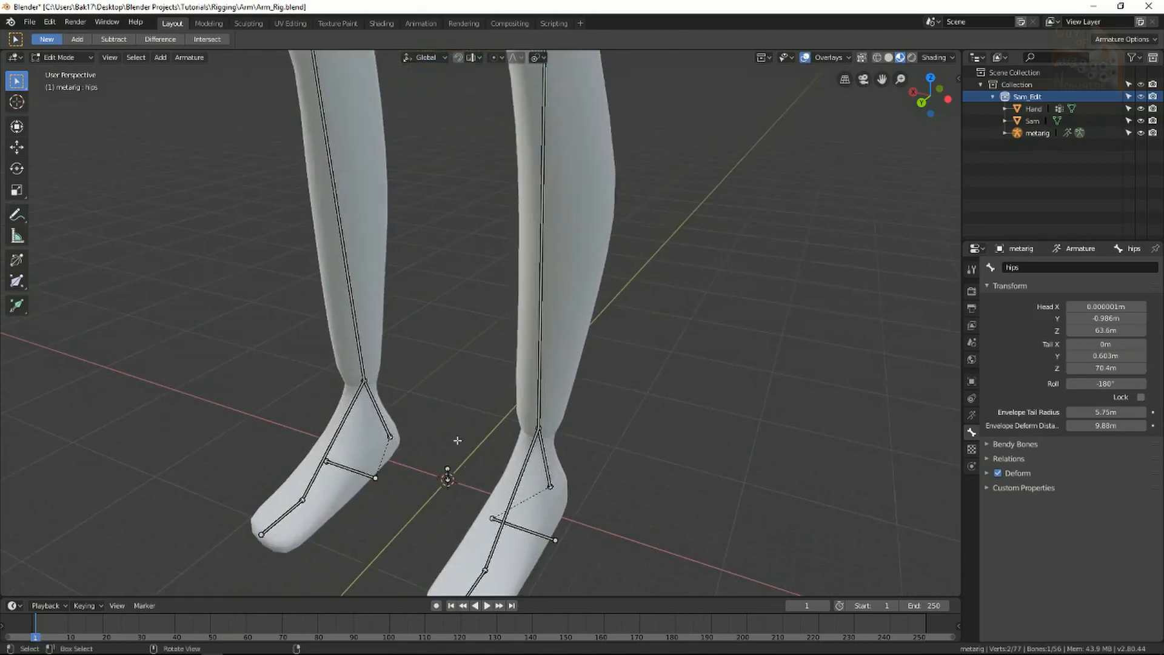
{"action": "middle_click_drag", "start_coordinate": [458, 439], "coordinate": [463, 402], "text": "shift"}
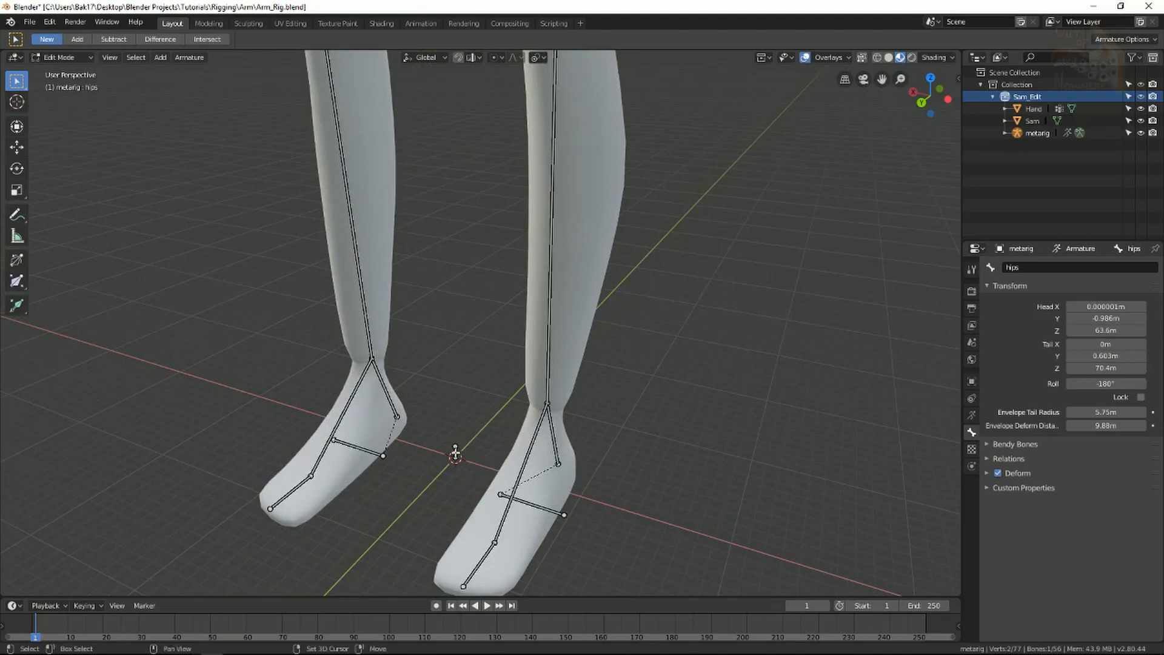
{"action": "left_click", "coordinate": [455, 452]}
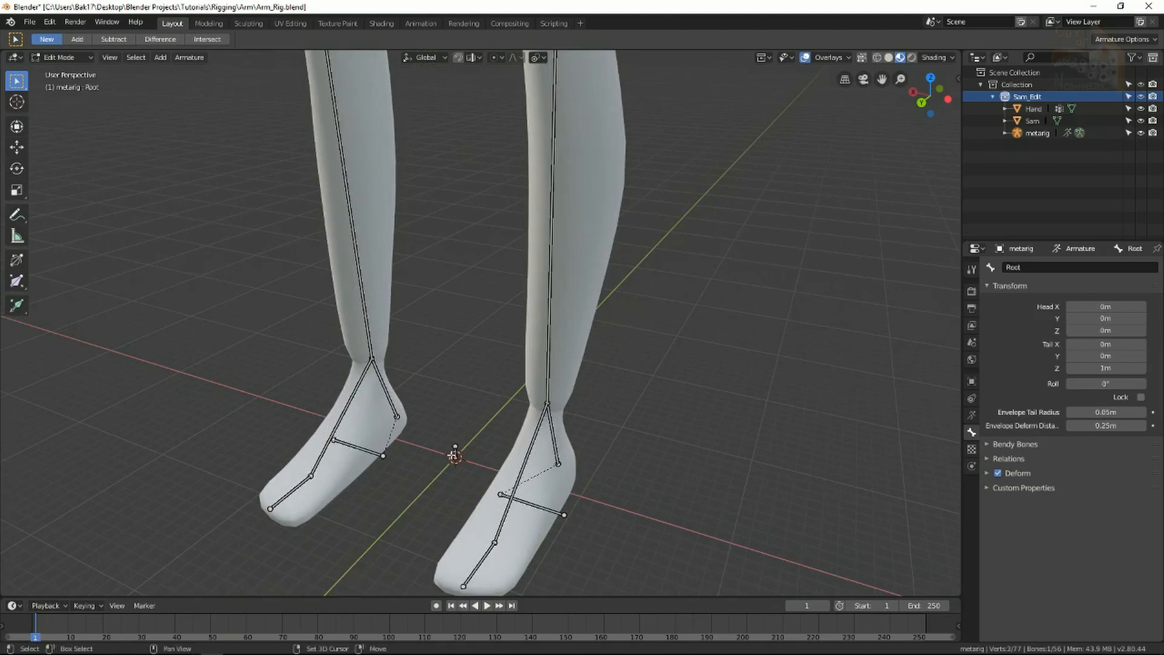
{"action": "middle_click_drag", "start_coordinate": [456, 452], "coordinate": [470, 399]}
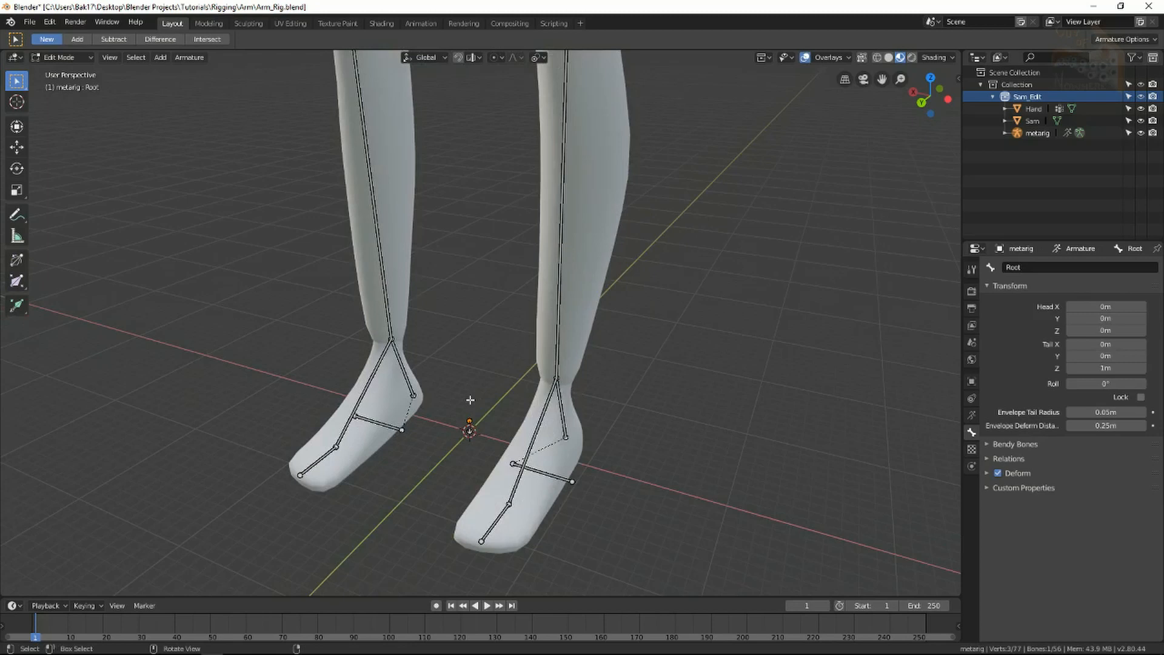
{"action": "key", "text": "ctrl+p"}
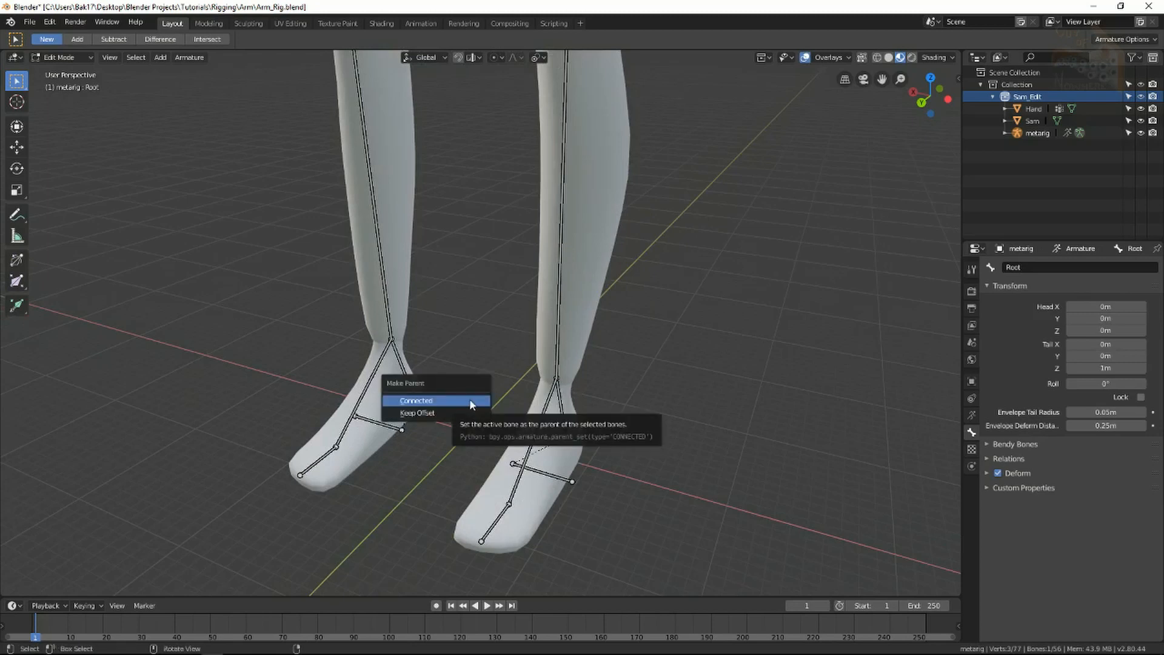
{"action": "left_click", "coordinate": [426, 416]}
{"action": "scroll", "coordinate": [474, 426], "scroll_direction": "down", "scroll_amount": 4}
{"action": "middle_click_drag", "start_coordinate": [559, 242], "coordinate": [552, 350], "text": "shift"}
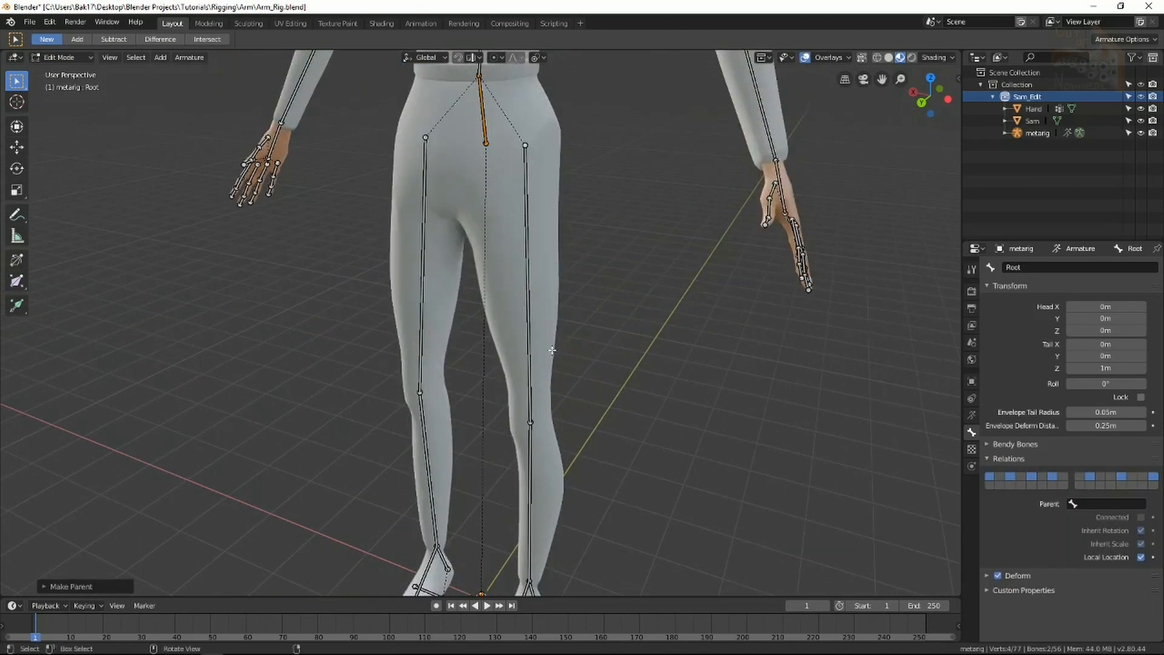
Leave bone editing and switch the metarig into Pose Mode.
{"action": "scroll", "coordinate": [553, 350], "scroll_direction": "down", "scroll_amount": 3}
{"action": "middle_click_drag", "start_coordinate": [558, 422], "coordinate": [585, 366]}
{"action": "scroll", "coordinate": [569, 438], "scroll_direction": "down", "scroll_amount": 2}
{"action": "scroll", "coordinate": [591, 334], "scroll_direction": "up", "scroll_amount": 3}
{"action": "middle_click_drag", "start_coordinate": [606, 279], "coordinate": [631, 300]}
{"action": "scroll", "coordinate": [631, 304], "scroll_direction": "down", "scroll_amount": 3}
{"action": "middle_click_drag", "start_coordinate": [588, 349], "coordinate": [612, 412], "text": "shift"}
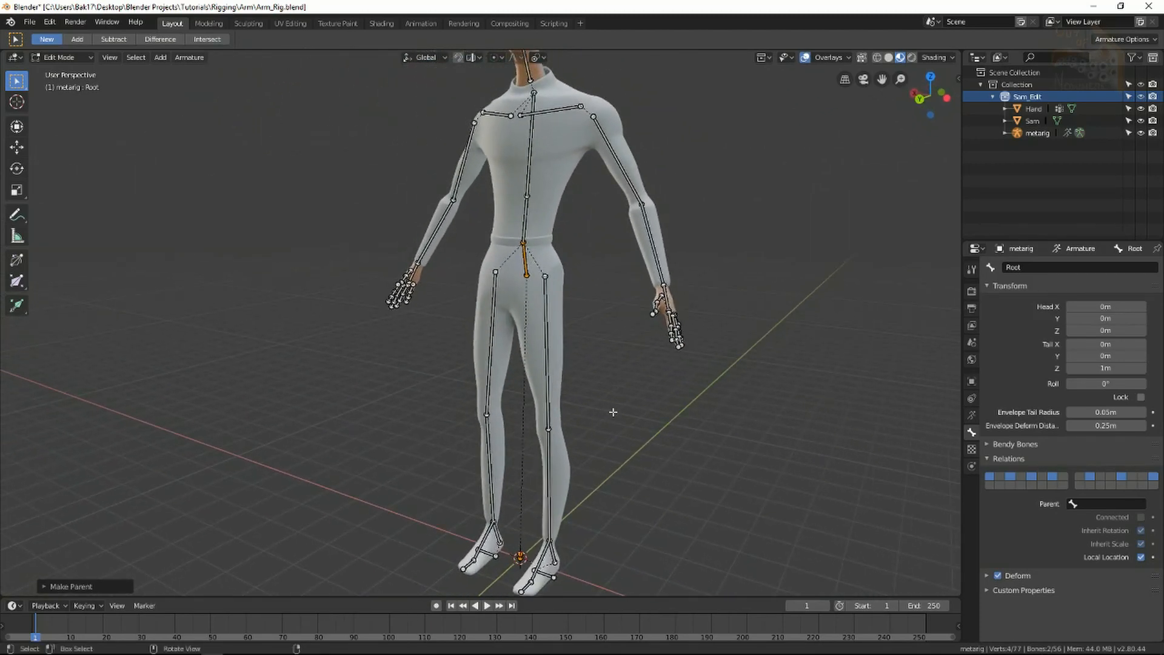
{"action": "key", "text": "Tab"}
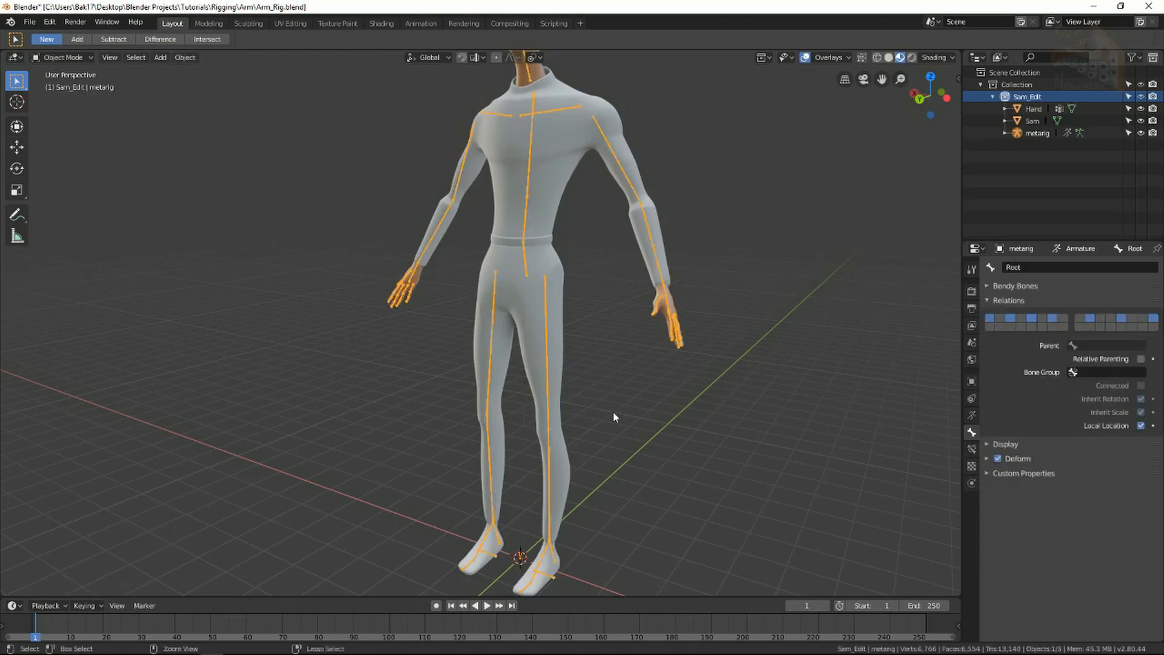
{"action": "key", "text": "ctrl+Tab"}
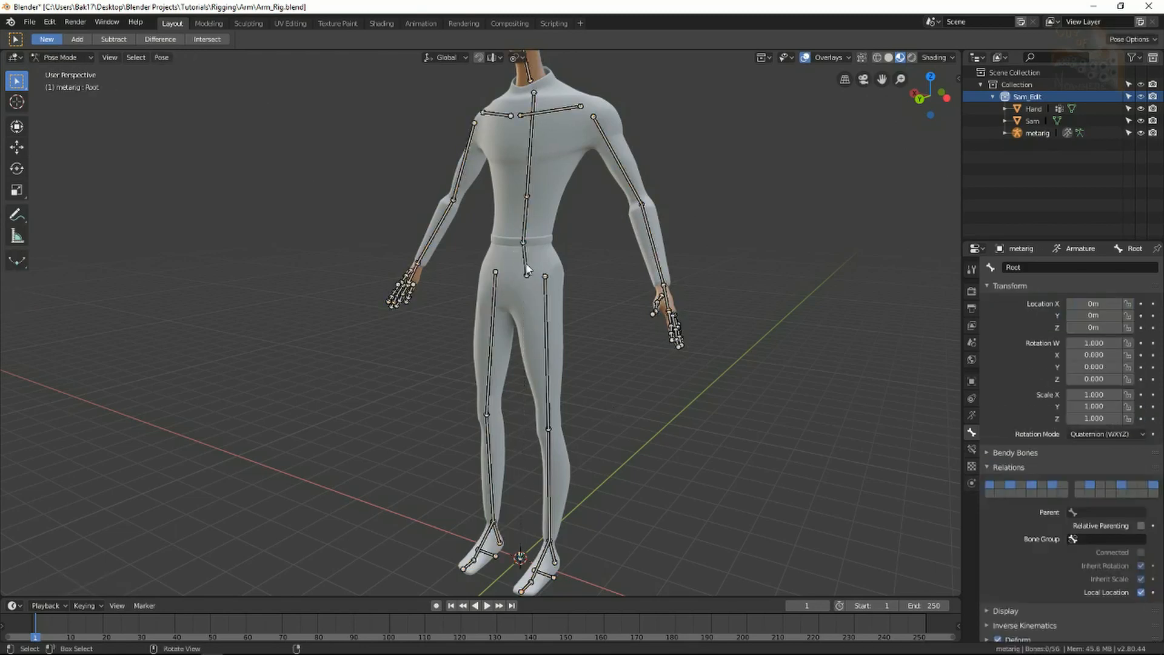
Grab-test the hips bone and the Root bone, cancelling both moves.
{"action": "left_click", "coordinate": [527, 268]}
{"action": "scroll", "coordinate": [549, 306], "scroll_direction": "down", "scroll_amount": 3}
{"action": "middle_click_drag", "start_coordinate": [550, 306], "coordinate": [526, 347]}
{"action": "scroll", "coordinate": [565, 318], "scroll_direction": "up", "scroll_amount": 1}
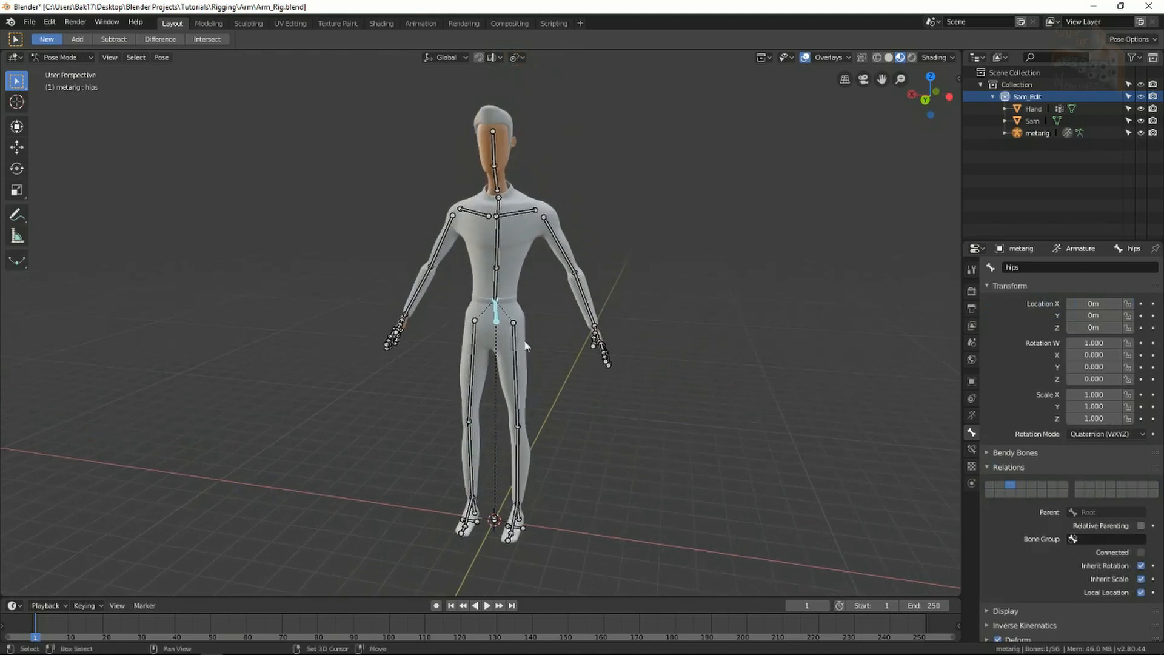
{"action": "key", "text": "g"}
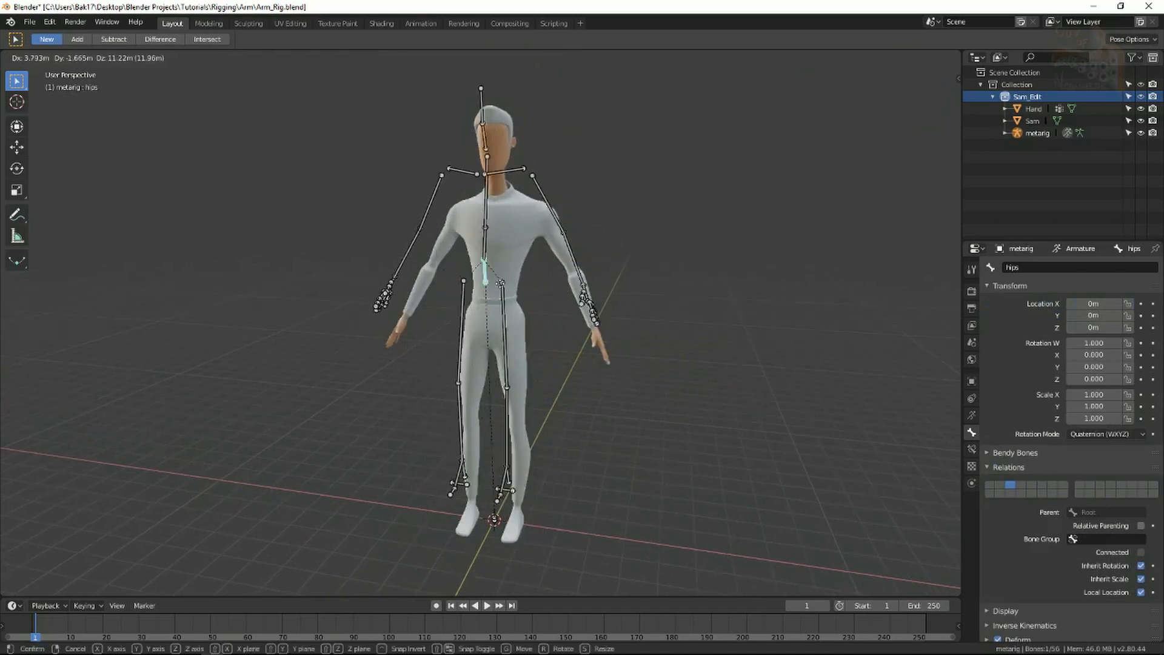
{"action": "right_click", "coordinate": [446, 328]}
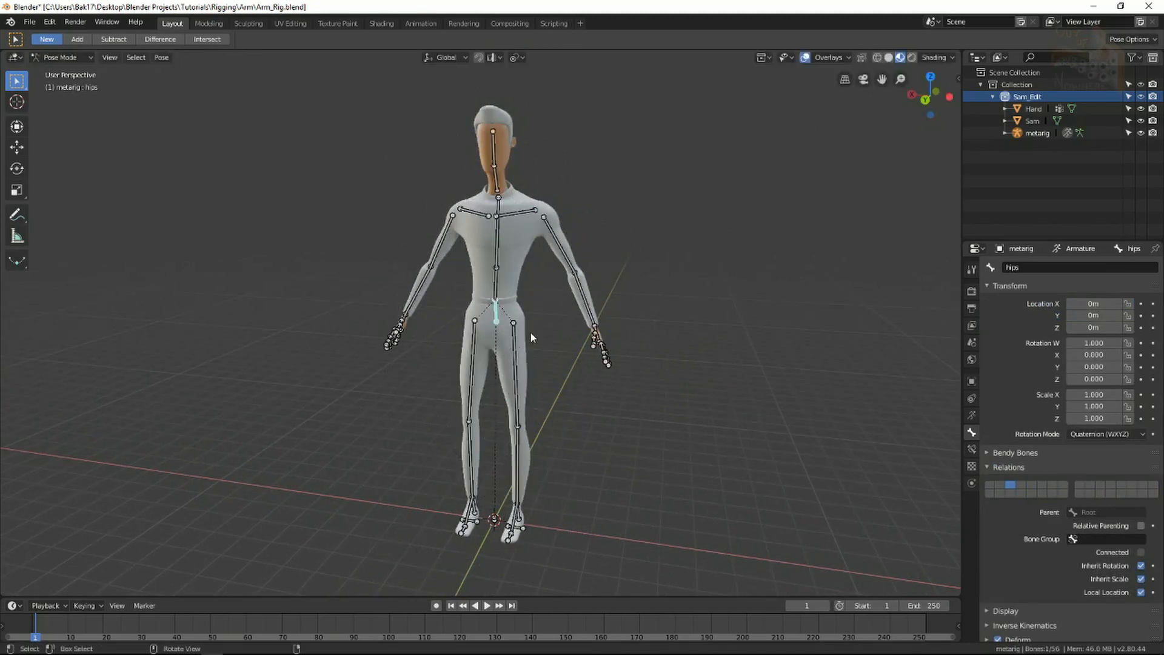
{"action": "middle_click_drag", "start_coordinate": [521, 420], "coordinate": [502, 284], "text": "shift"}
{"action": "scroll", "coordinate": [474, 411], "scroll_direction": "up", "scroll_amount": 7}
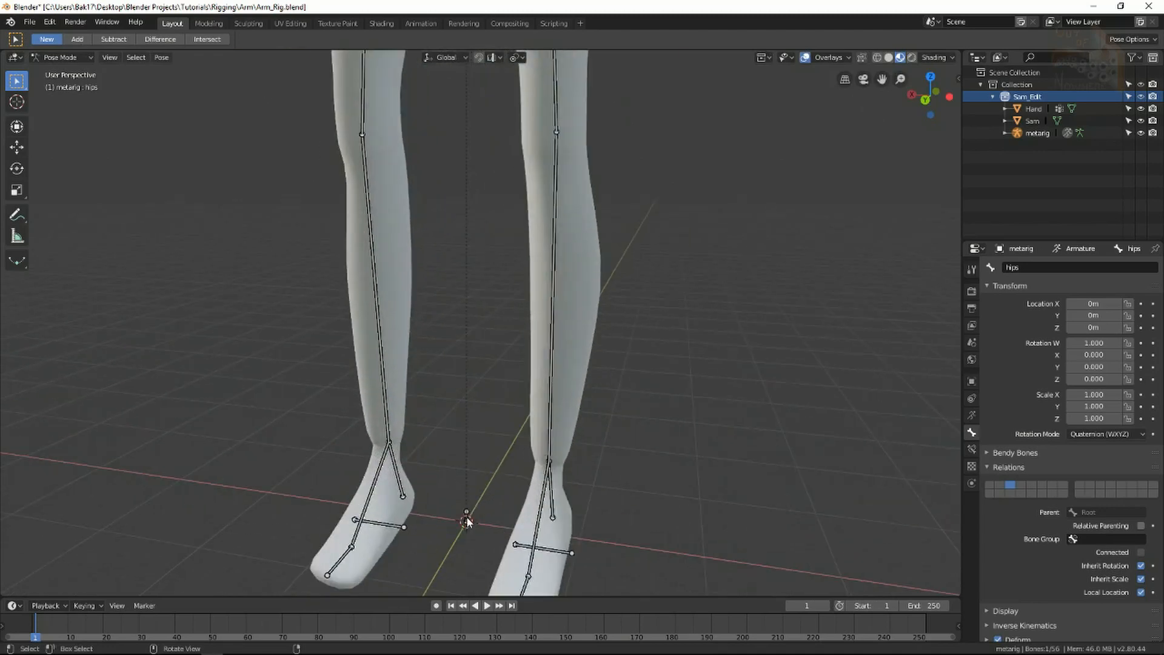
{"action": "left_click", "coordinate": [467, 522]}
{"action": "scroll", "coordinate": [475, 520], "scroll_direction": "down", "scroll_amount": 4}
{"action": "middle_click_drag", "start_coordinate": [509, 391], "coordinate": [502, 493], "text": "shift"}
{"action": "key", "text": "g"}
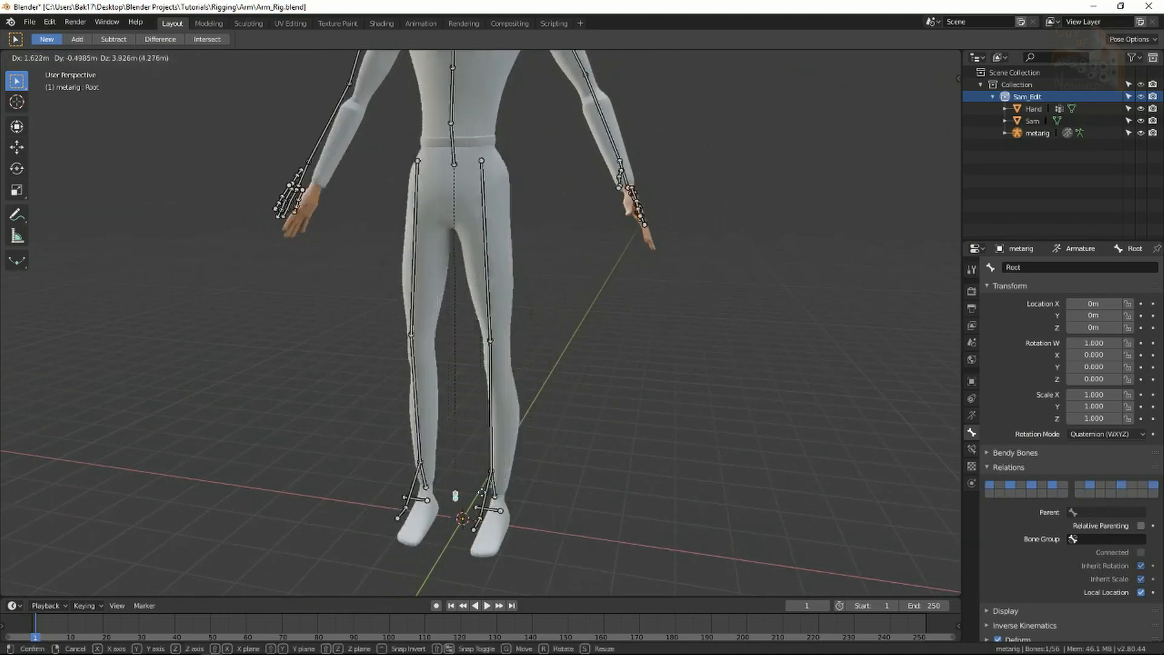
{"action": "right_click", "coordinate": [482, 492]}
Grab-test the hips bone once more and cancel back to rest.
{"action": "scroll", "coordinate": [482, 461], "scroll_direction": "down", "scroll_amount": 4}
{"action": "mouse_move", "coordinate": [476, 316]}
{"action": "middle_mouse_down", "text": "shift"}
{"action": "mouse_move", "coordinate": [495, 354]}
{"action": "mouse_move", "coordinate": [492, 286]}
{"action": "mouse_move", "coordinate": [485, 308]}
{"action": "middle_mouse_up", "text": "shift"}
{"action": "scroll", "coordinate": [494, 352], "scroll_direction": "up", "scroll_amount": 3}
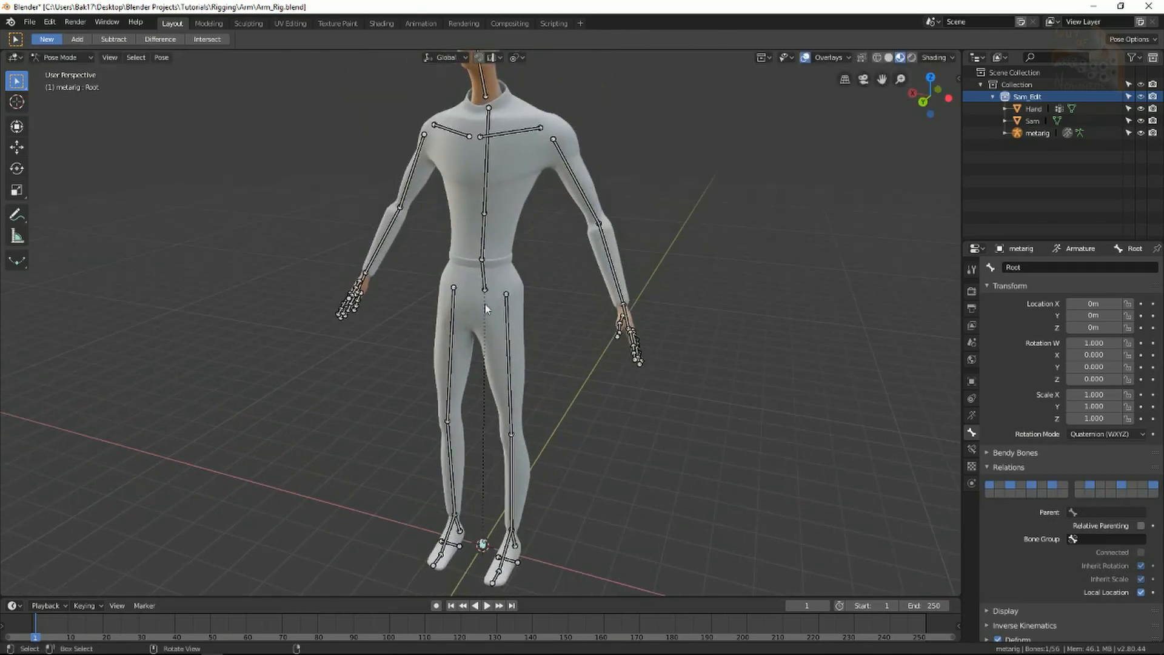
{"action": "left_click", "coordinate": [486, 280]}
{"action": "key", "text": "g"}
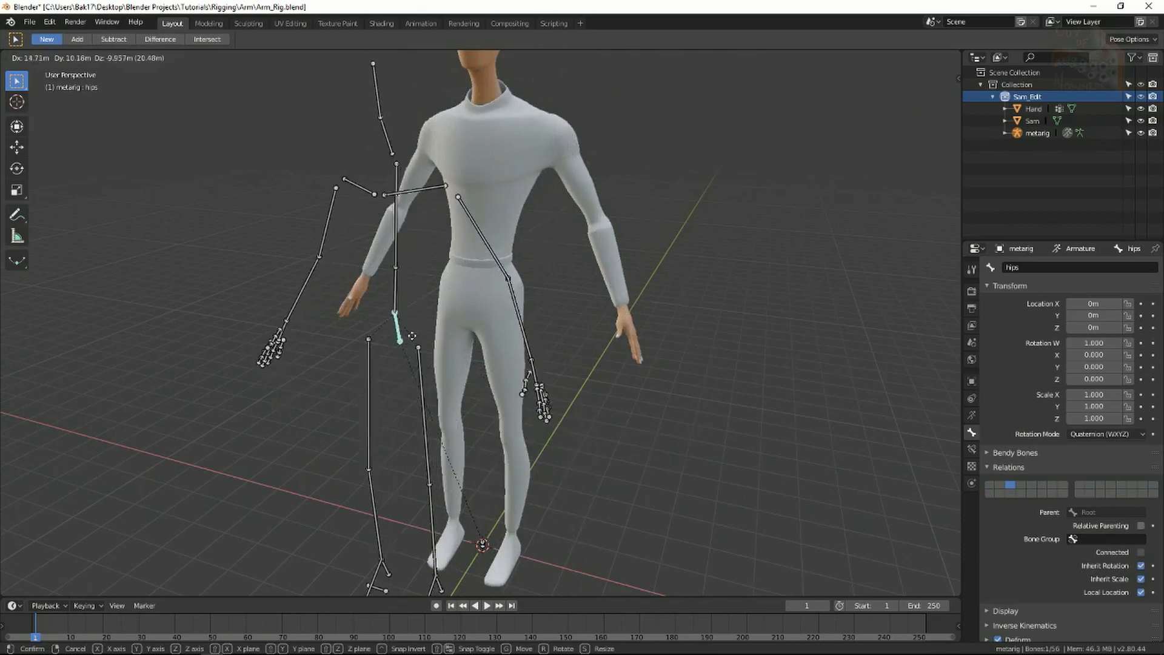
{"action": "right_click", "coordinate": [464, 245]}
Rotate-test the upper_arm.L and thumb.01.L bones, cancelling the tests.
{"action": "middle_click_drag", "start_coordinate": [561, 208], "coordinate": [543, 278], "text": "shift"}
{"action": "left_click", "coordinate": [548, 256]}
{"action": "key", "text": "r"}
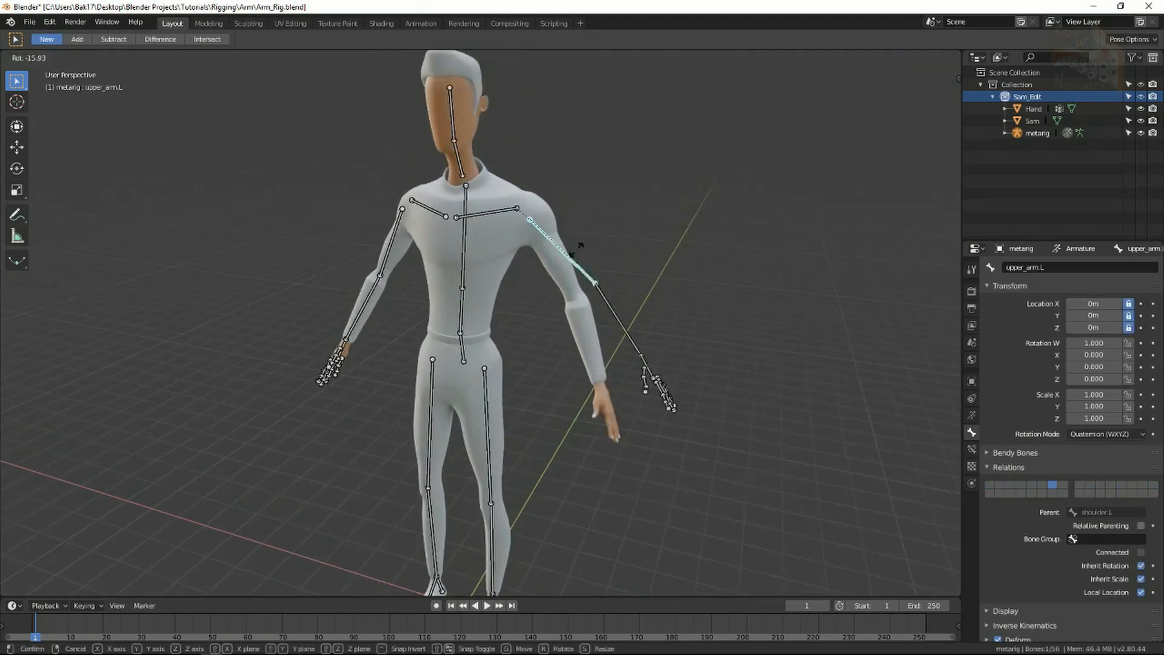
{"action": "left_click", "coordinate": [571, 276]}
{"action": "key", "text": "r"}
{"action": "right_click", "coordinate": [718, 340]}
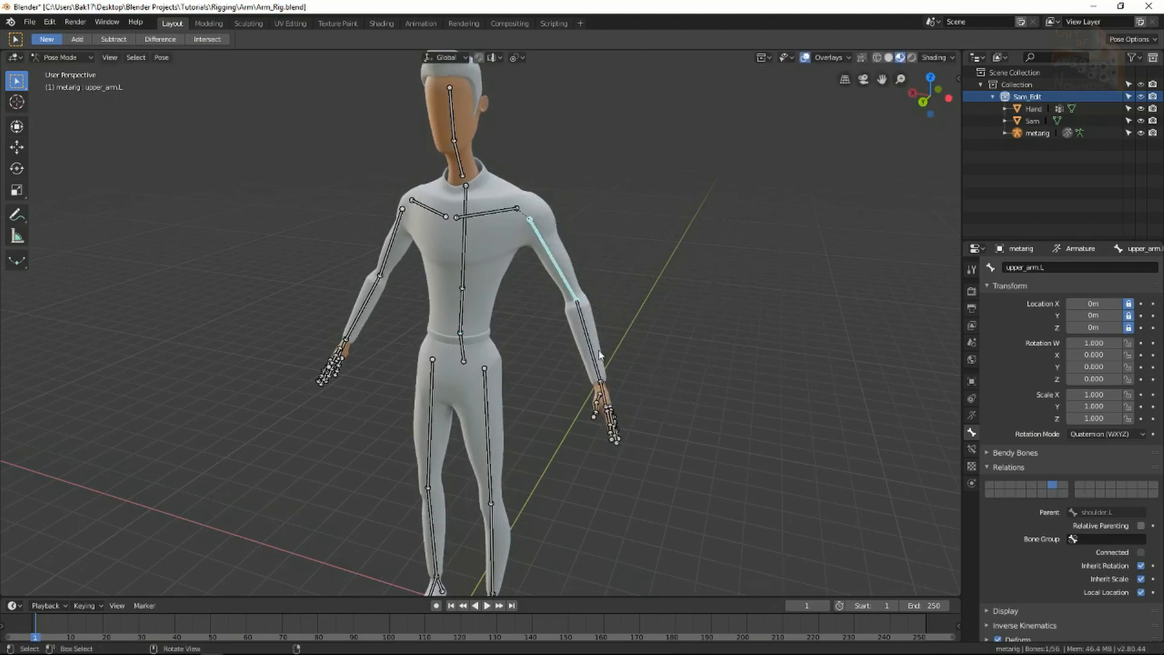
{"action": "left_click", "coordinate": [602, 403]}
{"action": "key", "text": "r"}
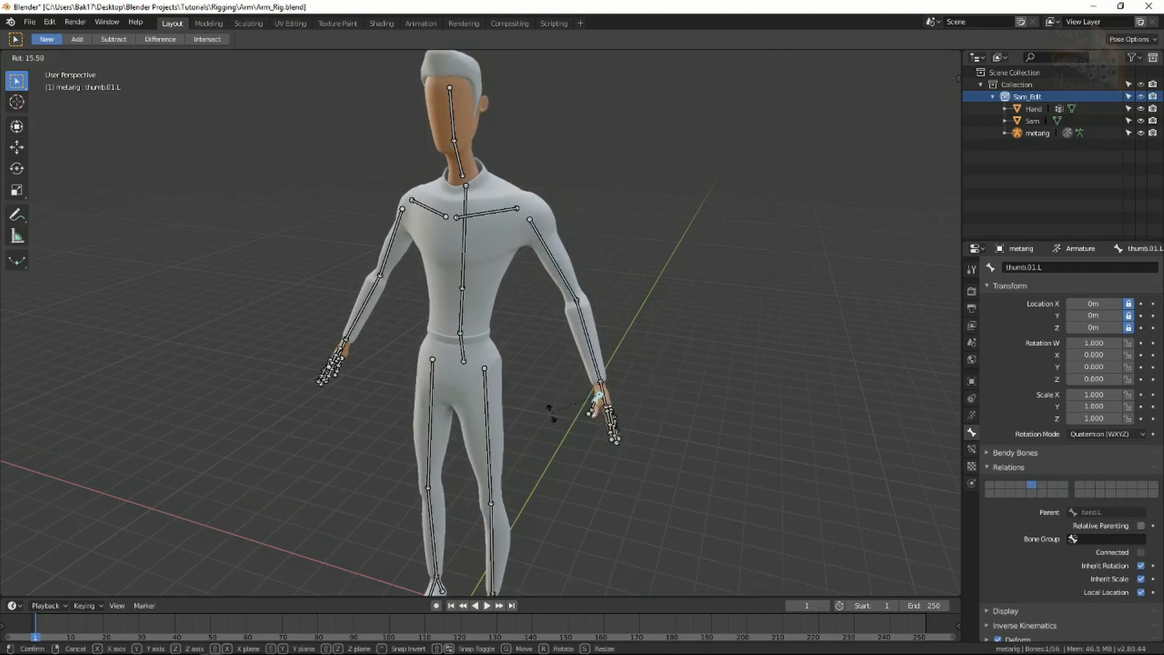
{"action": "right_click", "coordinate": [533, 396]}
Rotate-test shoulder.L, neck, hips and spine, cancel each, and save Arm_Rig.blend.
{"action": "left_click", "coordinate": [486, 212]}
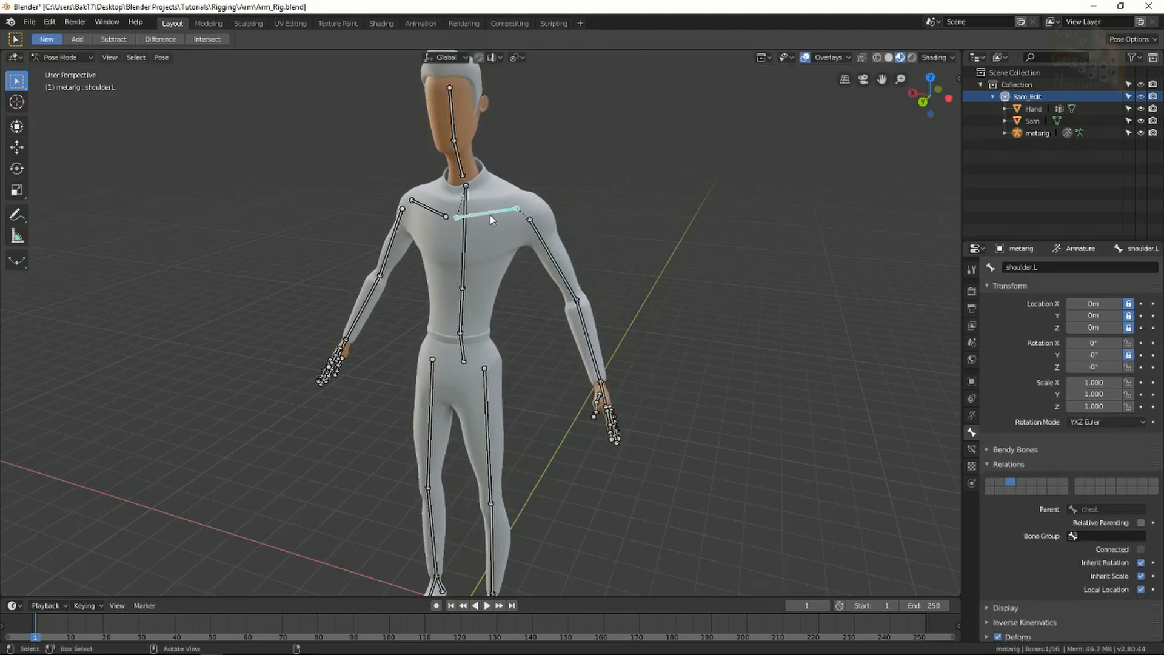
{"action": "key", "text": "r"}
{"action": "right_click", "coordinate": [586, 375]}
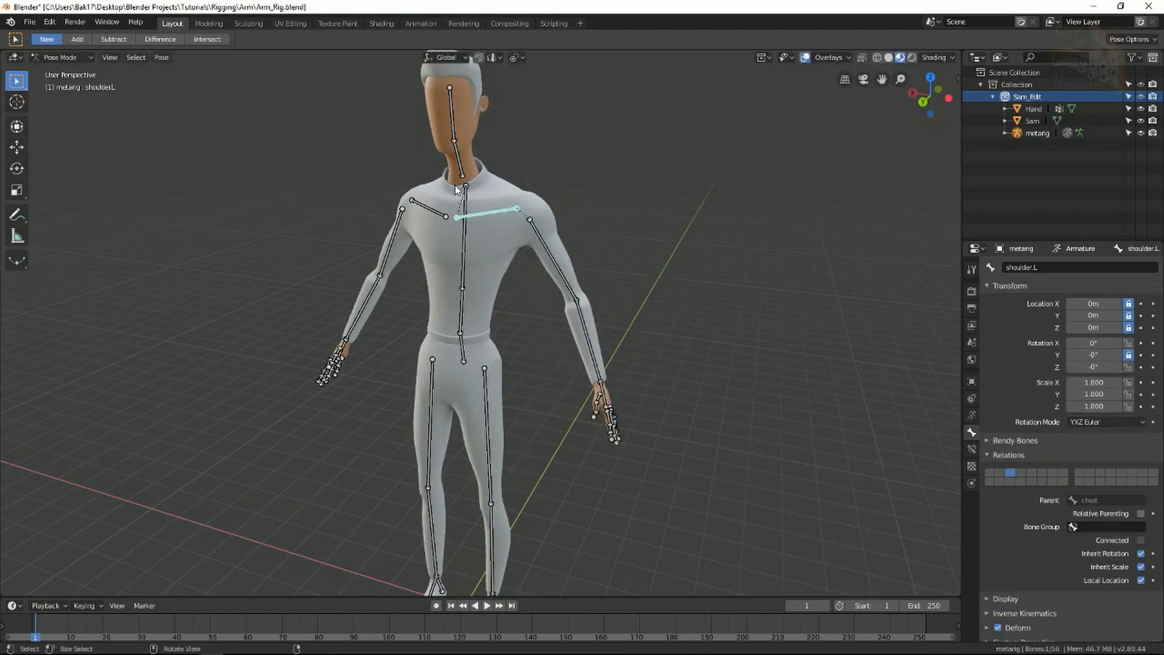
{"action": "left_click", "coordinate": [458, 160]}
{"action": "middle_click_drag", "start_coordinate": [458, 160], "coordinate": [564, 211]}
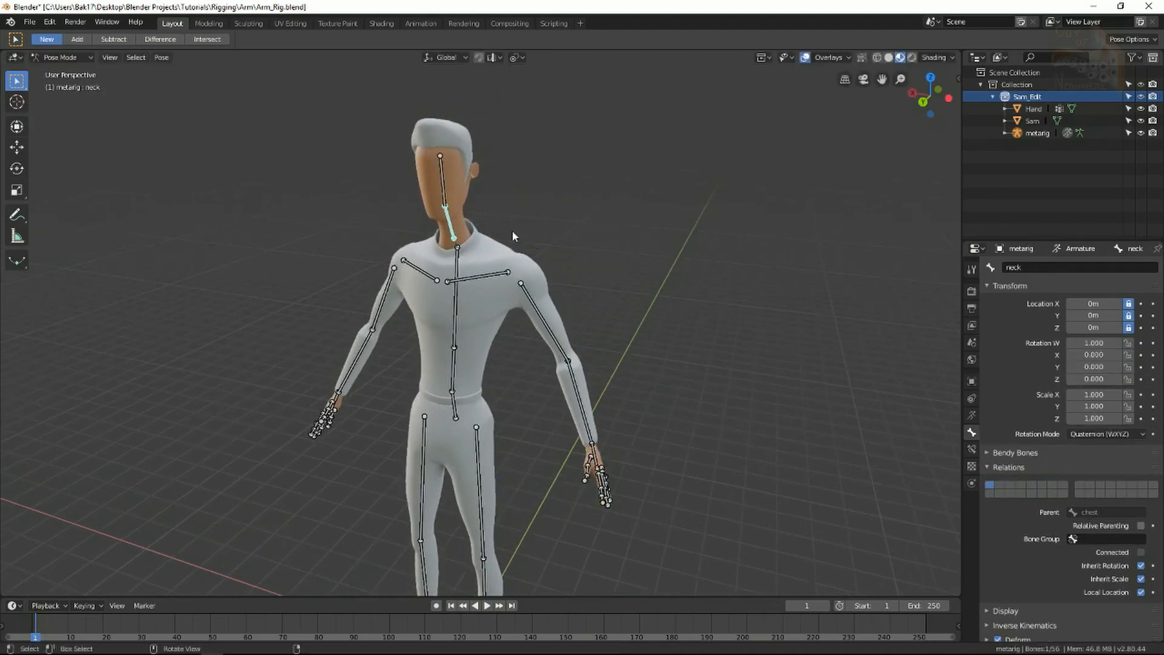
{"action": "left_click", "coordinate": [453, 401]}
{"action": "key", "text": "r"}
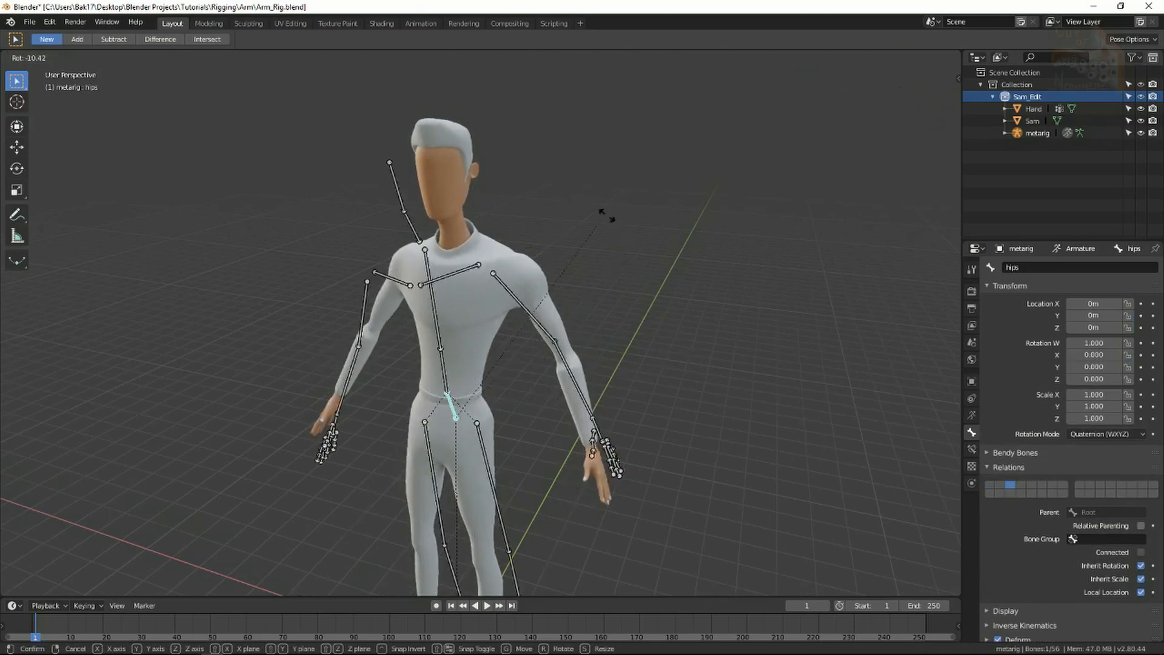
{"action": "right_click", "coordinate": [494, 377]}
{"action": "left_click", "coordinate": [458, 362]}
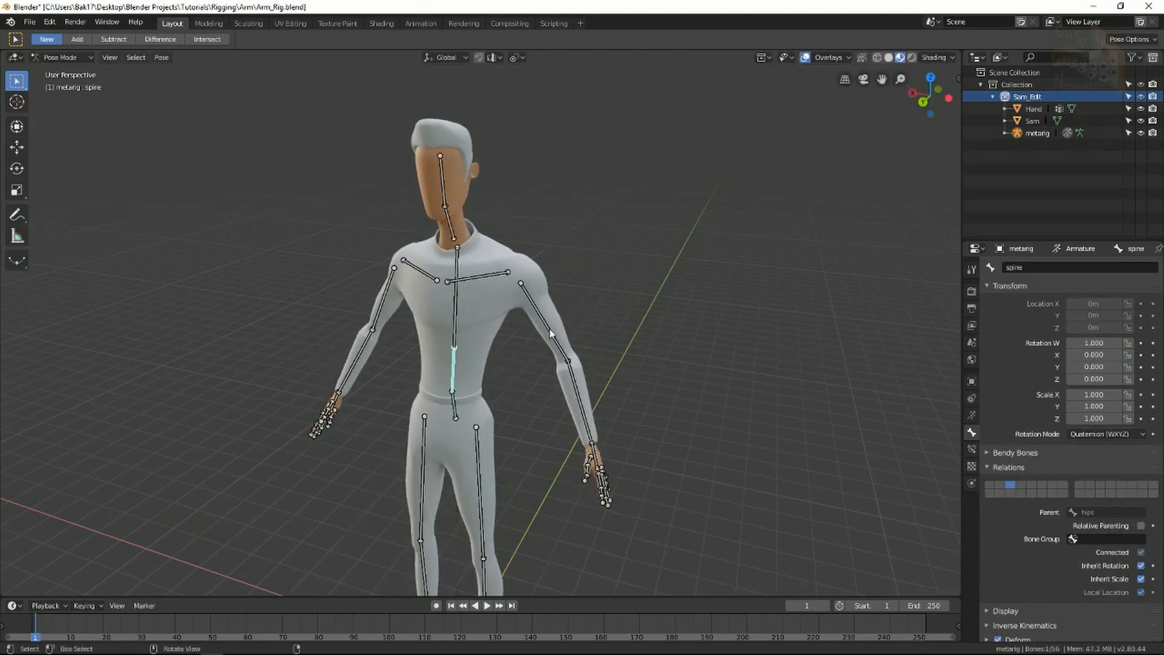
{"action": "key", "text": "r"}
{"action": "right_click", "coordinate": [584, 366]}
{"action": "key", "text": "ctrl+s"}
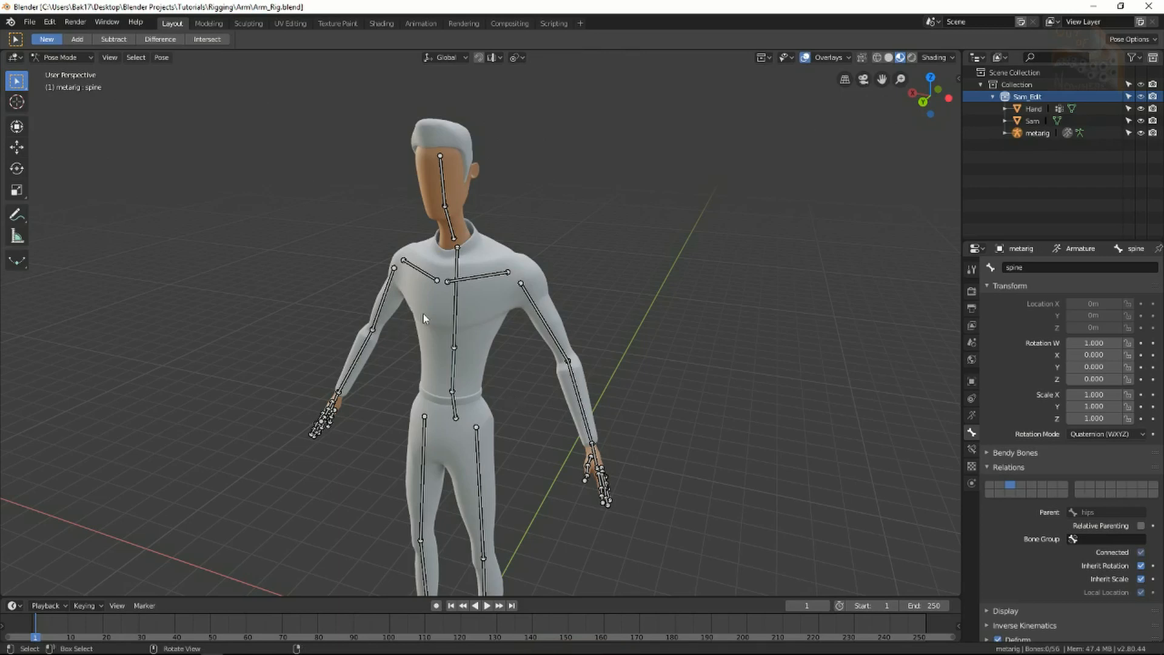
{"action": "middle_click_drag", "start_coordinate": [423, 314], "coordinate": [554, 468]}
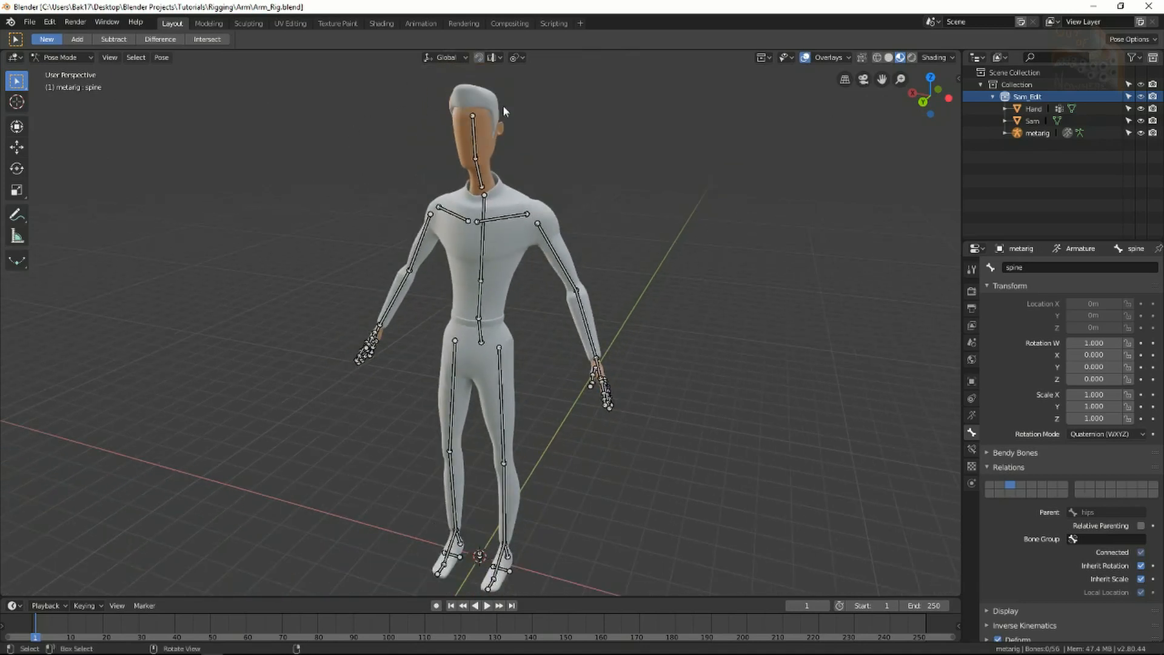
{"action": "middle_click_drag", "start_coordinate": [597, 512], "coordinate": [584, 500], "text": "shift"}
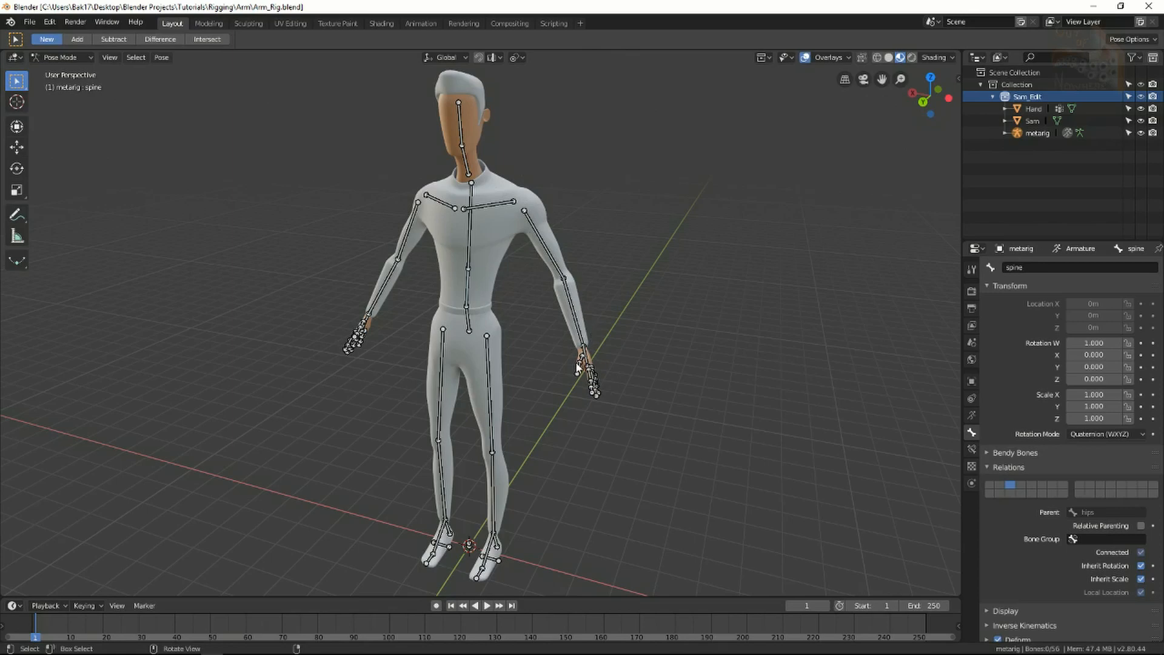
{"action": "middle_click_drag", "start_coordinate": [556, 336], "coordinate": [609, 338]}
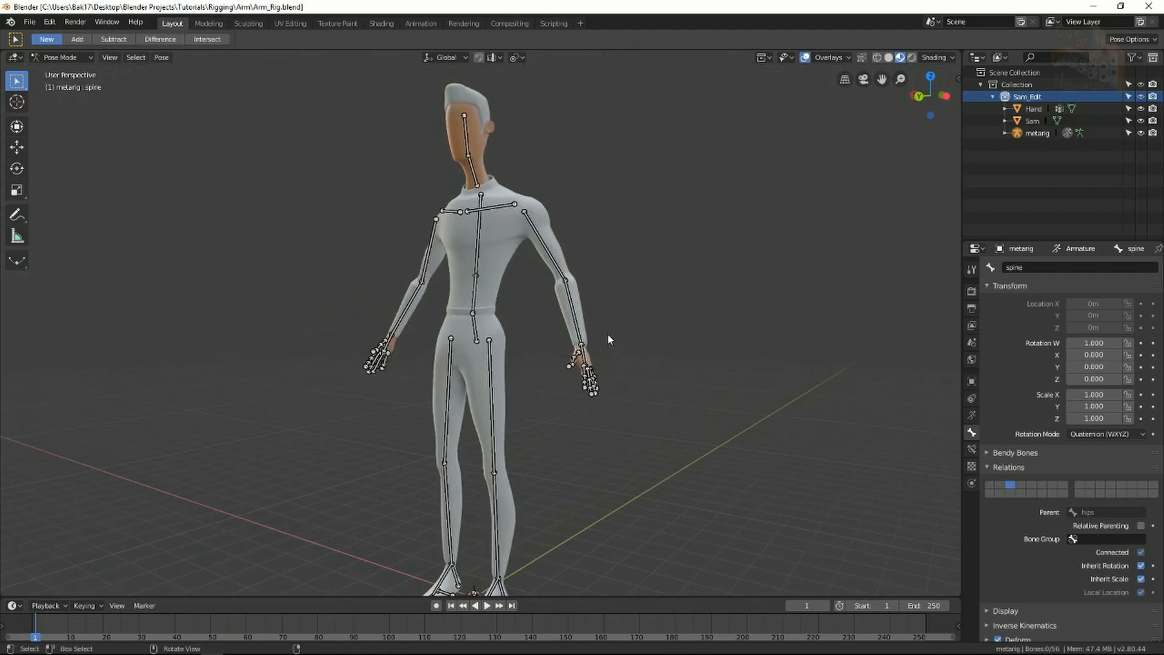
{"action": "middle_click_drag", "start_coordinate": [582, 244], "coordinate": [616, 266]}
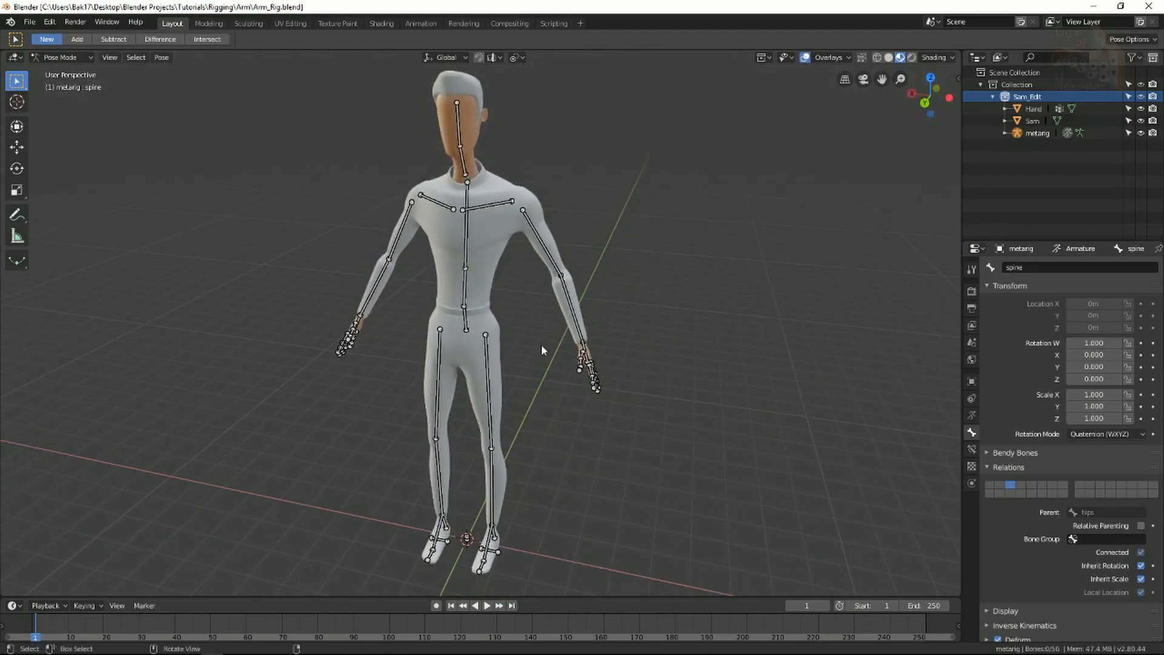
{"action": "middle_click_drag", "start_coordinate": [502, 343], "coordinate": [524, 522]}
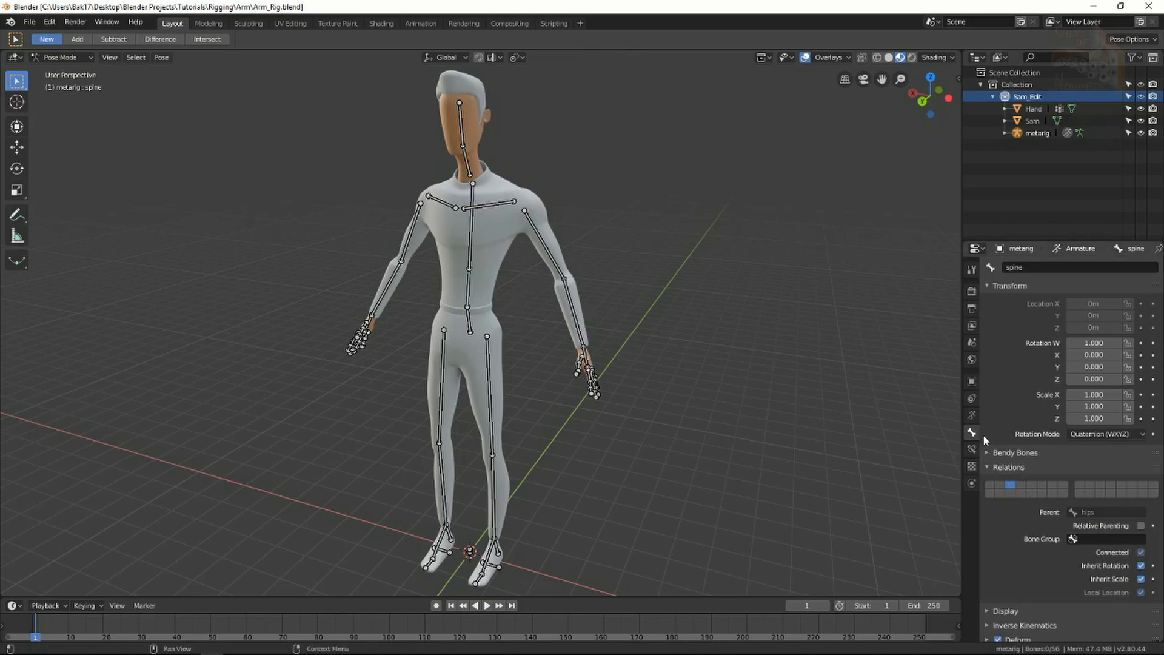
Turn off Deform for both heel.02 bones.
{"action": "scroll", "coordinate": [1001, 449], "scroll_direction": "down", "scroll_amount": 1}
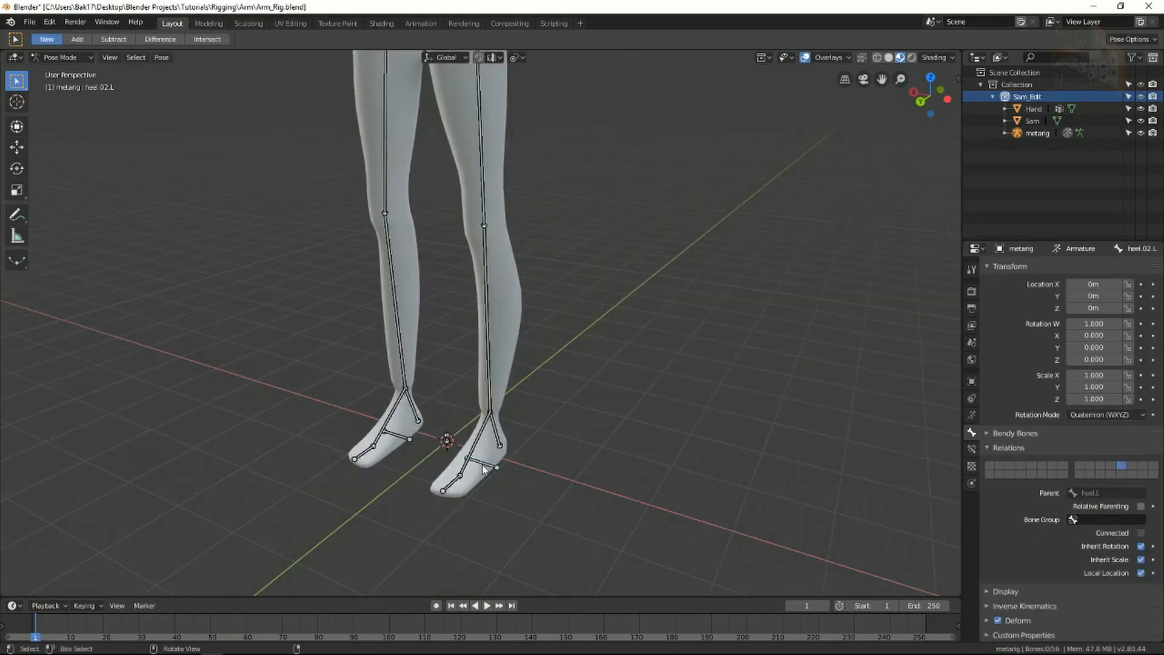
{"action": "left_click", "coordinate": [482, 468]}
{"action": "middle_click_drag", "start_coordinate": [415, 440], "coordinate": [439, 470], "text": "shift"}
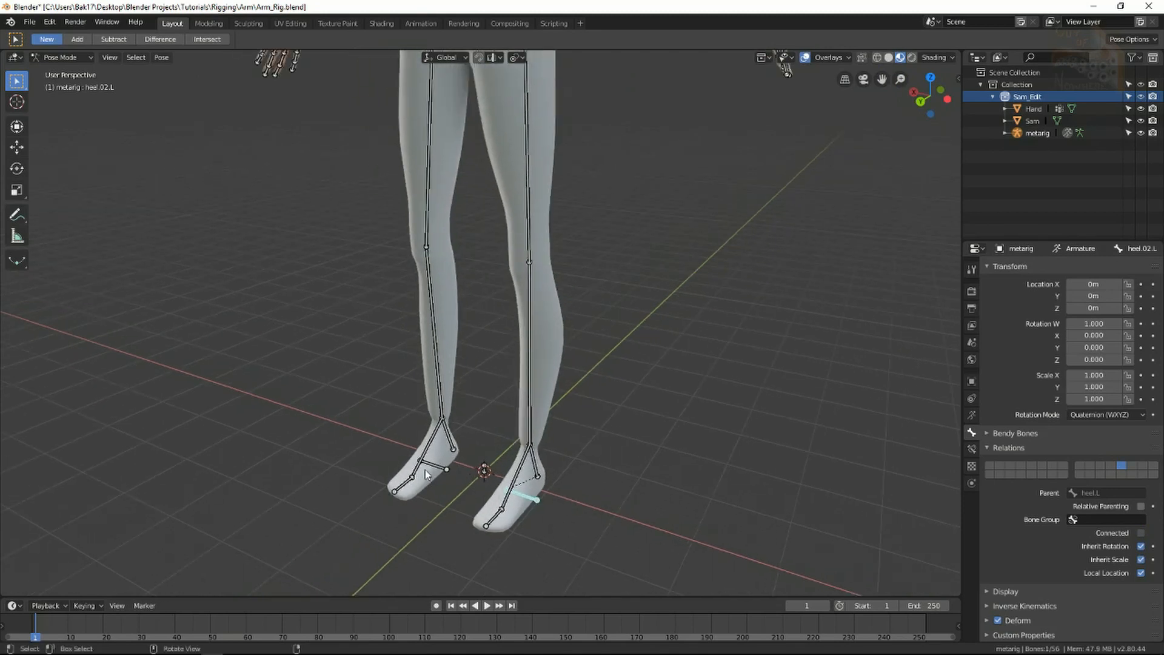
{"action": "left_click", "coordinate": [440, 470], "text": "shift"}
{"action": "left_click", "coordinate": [997, 621]}
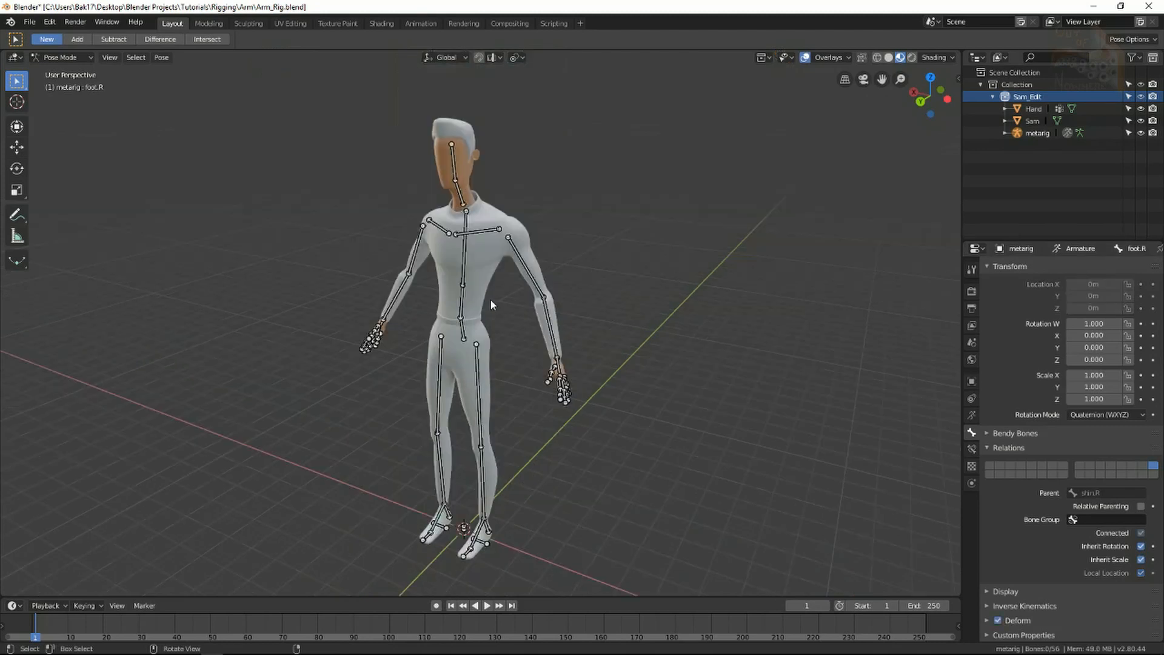
Save the file as Arm_Rigging.blend.
{"action": "key", "text": "ctrl+s"}
{"action": "middle_click_drag", "start_coordinate": [536, 348], "coordinate": [611, 279]}
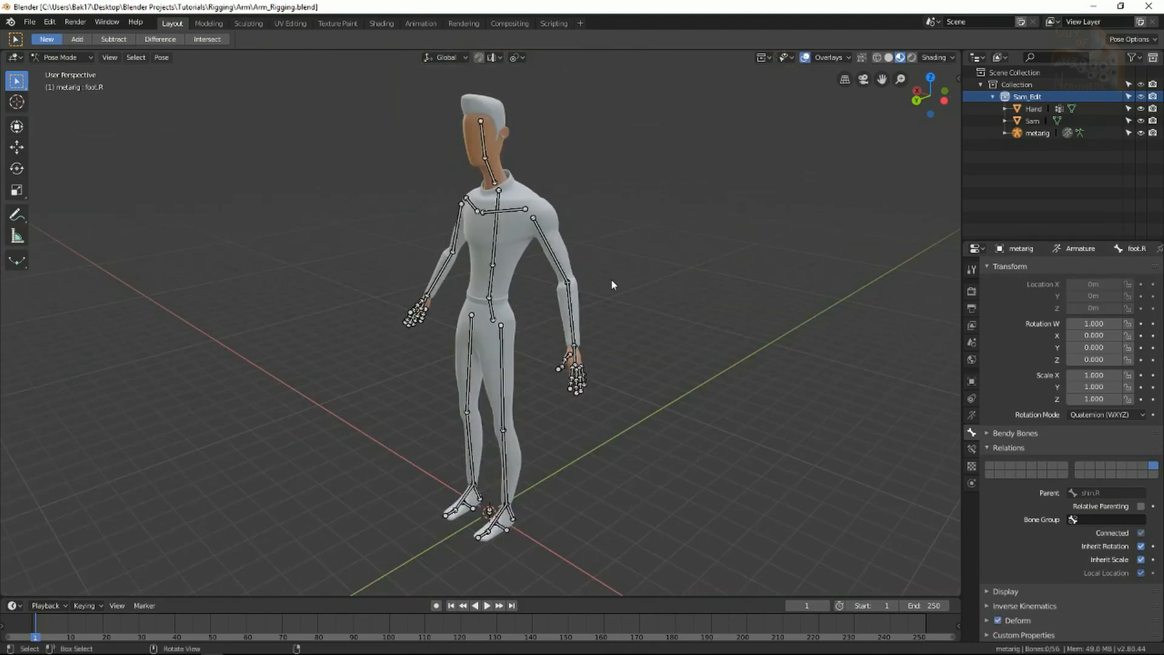
{"action": "middle_click_drag", "start_coordinate": [522, 337], "coordinate": [547, 308]}
Return to Object Mode, clear the armature selection and save.
{"action": "left_click", "coordinate": [576, 310]}
{"action": "key", "text": "ctrl+Tab"}
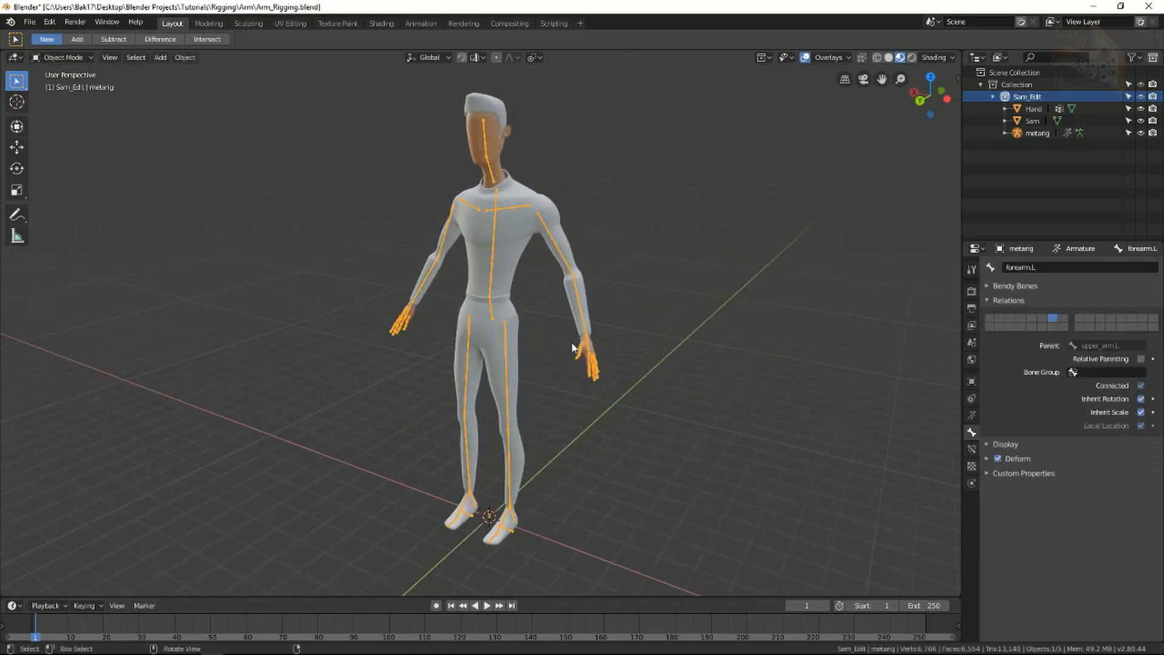
{"action": "left_click", "coordinate": [556, 351]}
{"action": "key", "text": "ctrl+s"}
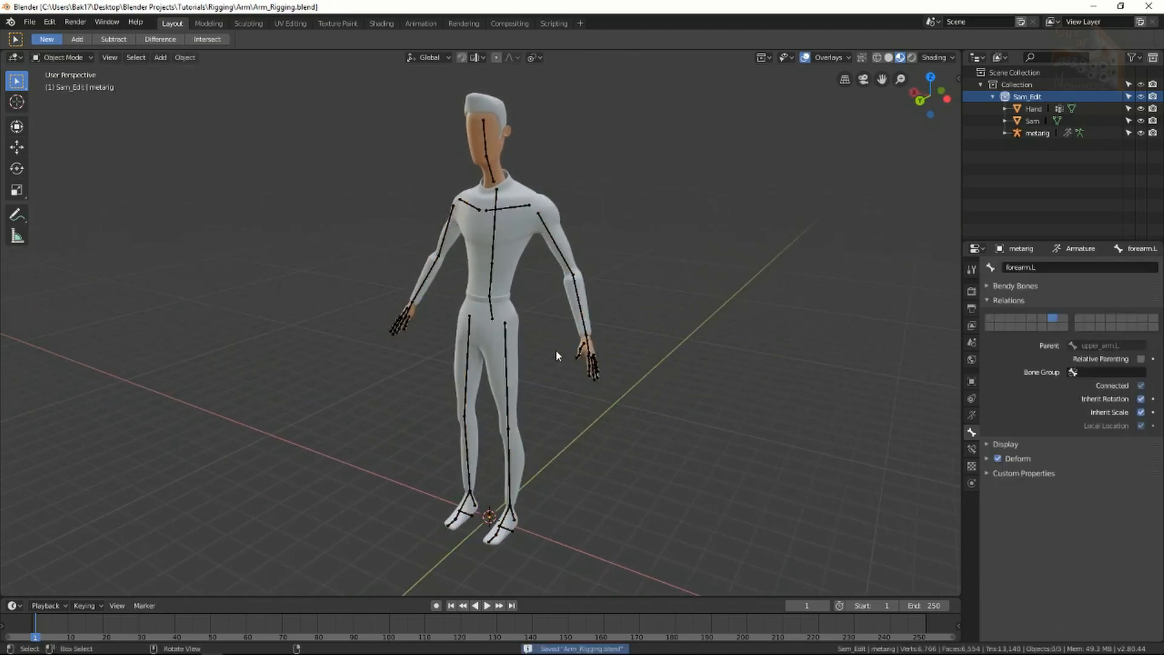
Join the Hand mesh into Sam with Ctrl+J.
{"action": "left_click", "coordinate": [586, 297]}
{"action": "left_click", "coordinate": [607, 344]}
{"action": "left_click", "coordinate": [597, 337]}
{"action": "left_click", "coordinate": [585, 326], "text": "shift"}
{"action": "key", "text": "ctrl+j"}
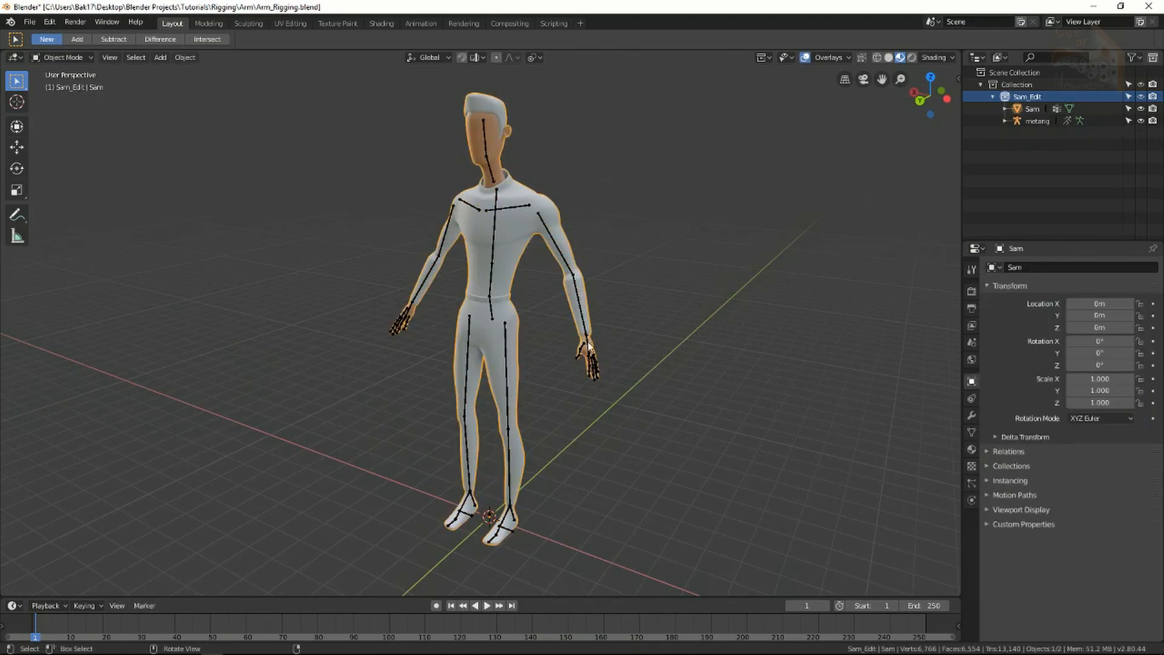
{"action": "middle_click_drag", "start_coordinate": [586, 337], "coordinate": [606, 343]}
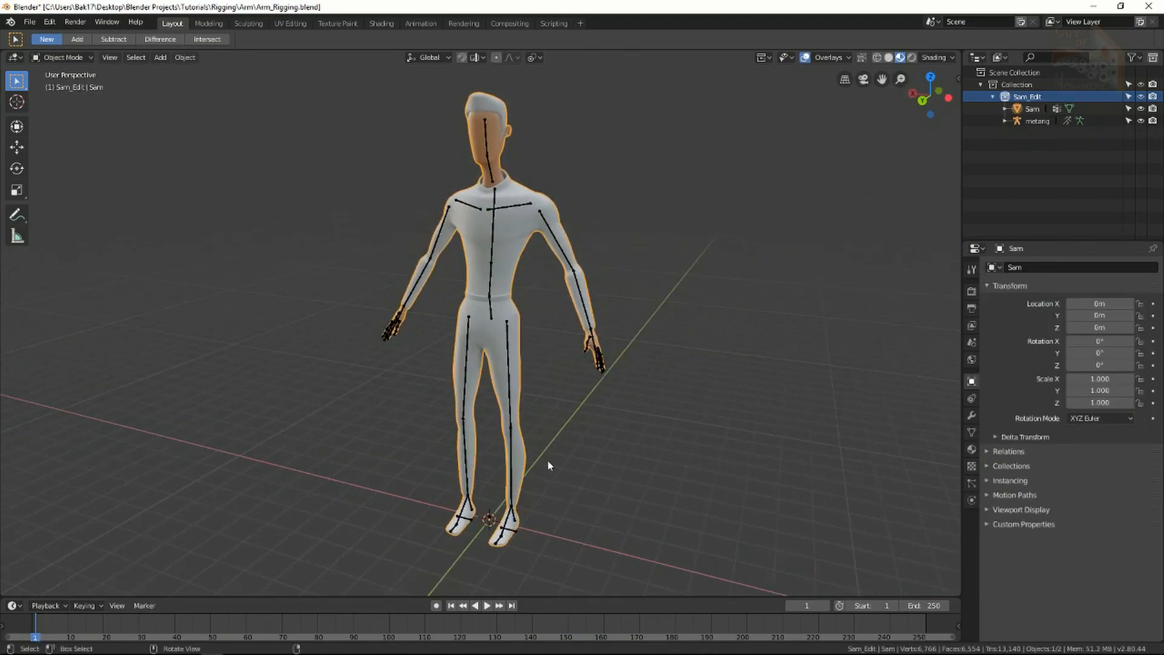
Parent Sam to the metarig With Automatic Weights and enter Pose Mode.
{"action": "left_click", "coordinate": [520, 532], "text": "shift"}
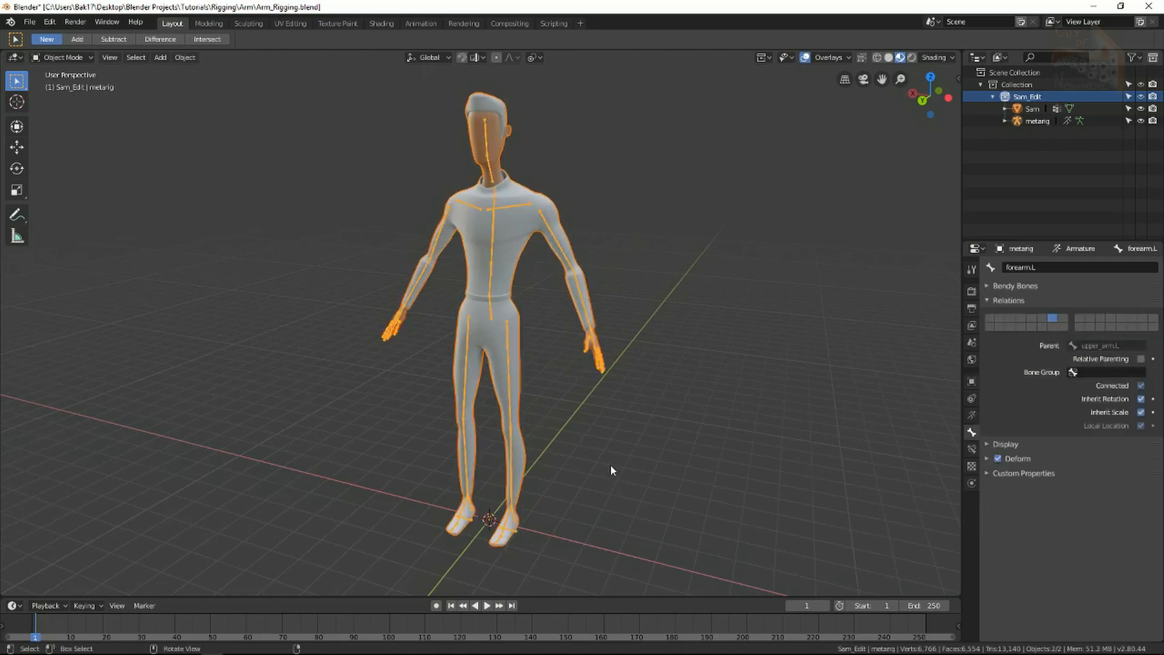
{"action": "key", "text": "ctrl+p"}
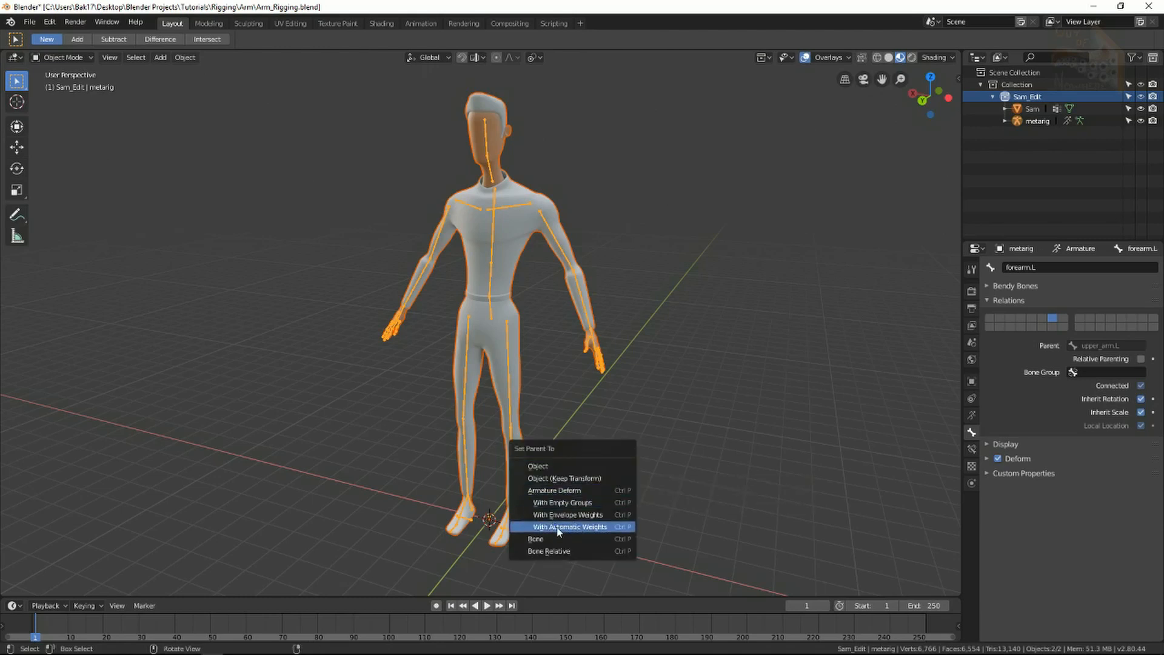
{"action": "left_click", "coordinate": [591, 528]}
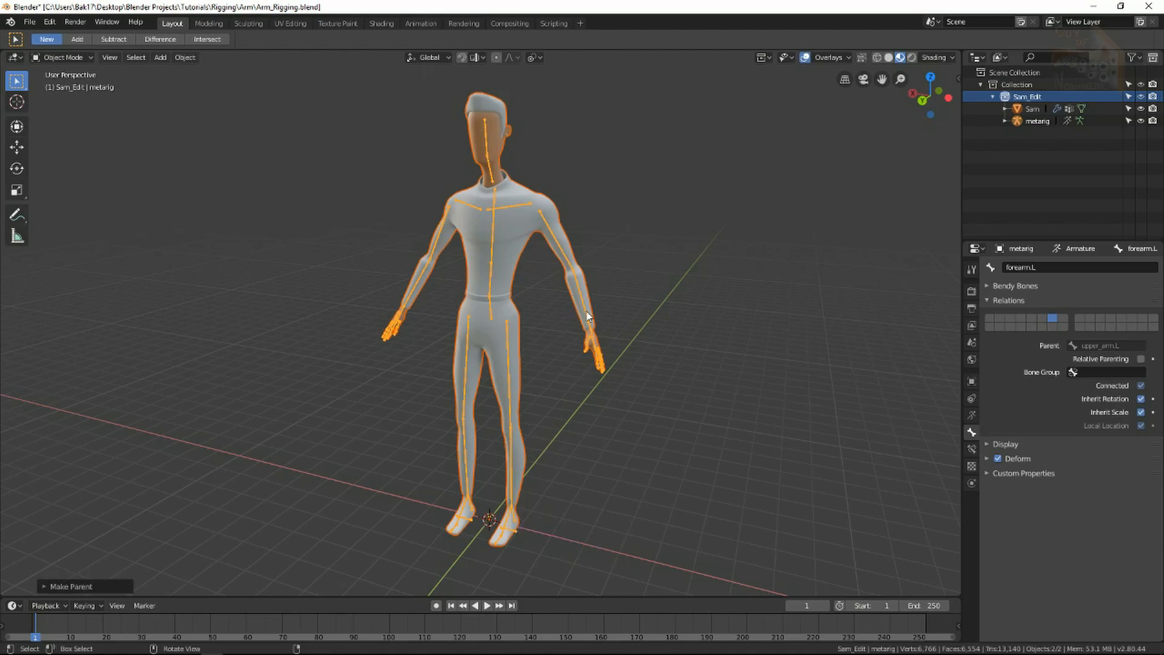
{"action": "key", "text": "ctrl+Tab"}
{"action": "key", "text": "ctrl+Tab"}
{"action": "key", "text": "ctrl+Tab"}
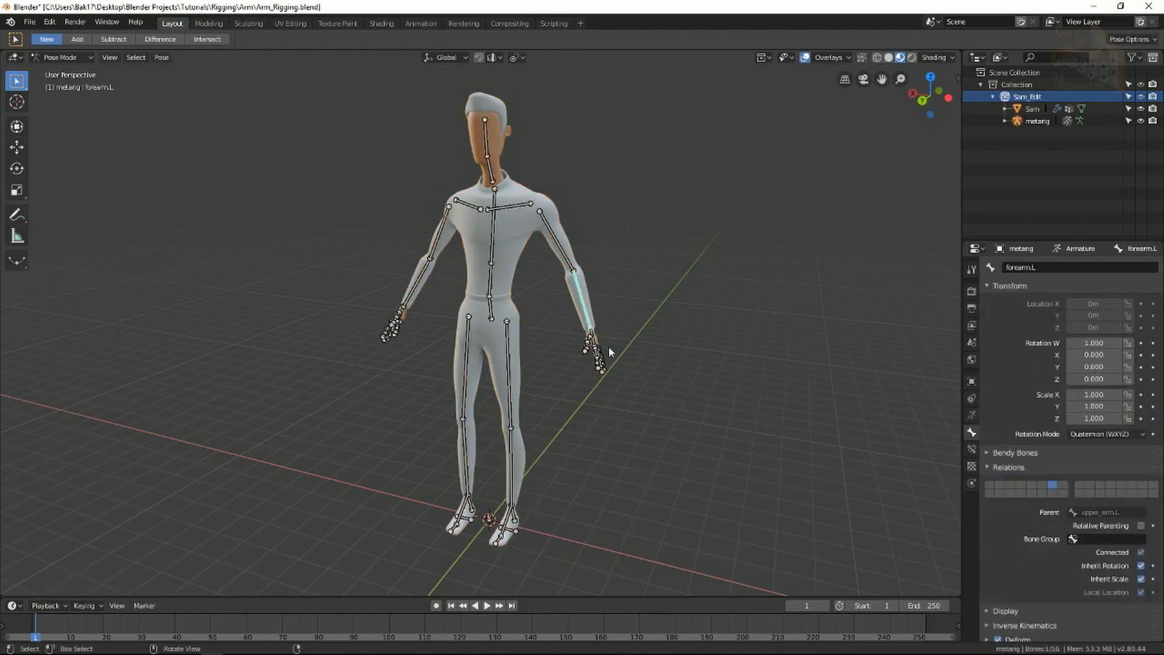
Rotate-test the left forearm and thumb bones on the Sam mesh, cancelling each.
{"action": "scroll", "coordinate": [650, 367], "scroll_direction": "up", "scroll_amount": 2}
{"action": "middle_click_drag", "start_coordinate": [750, 360], "coordinate": [617, 405], "text": "shift"}
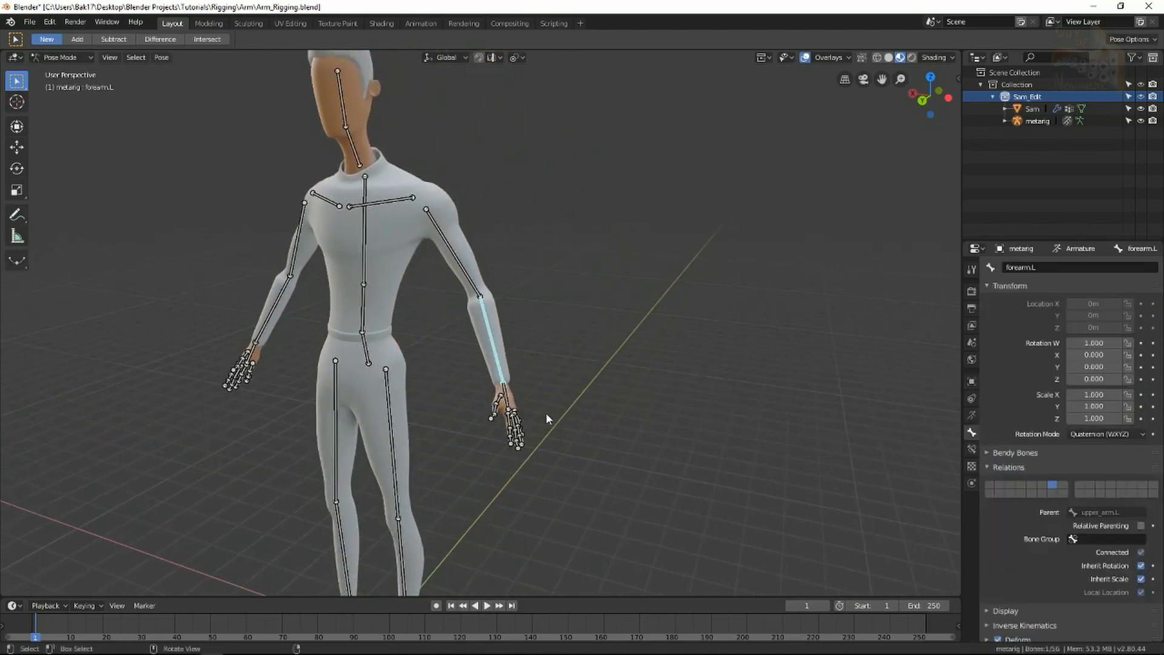
{"action": "middle_click_drag", "start_coordinate": [518, 442], "coordinate": [513, 449]}
{"action": "key", "text": "r"}
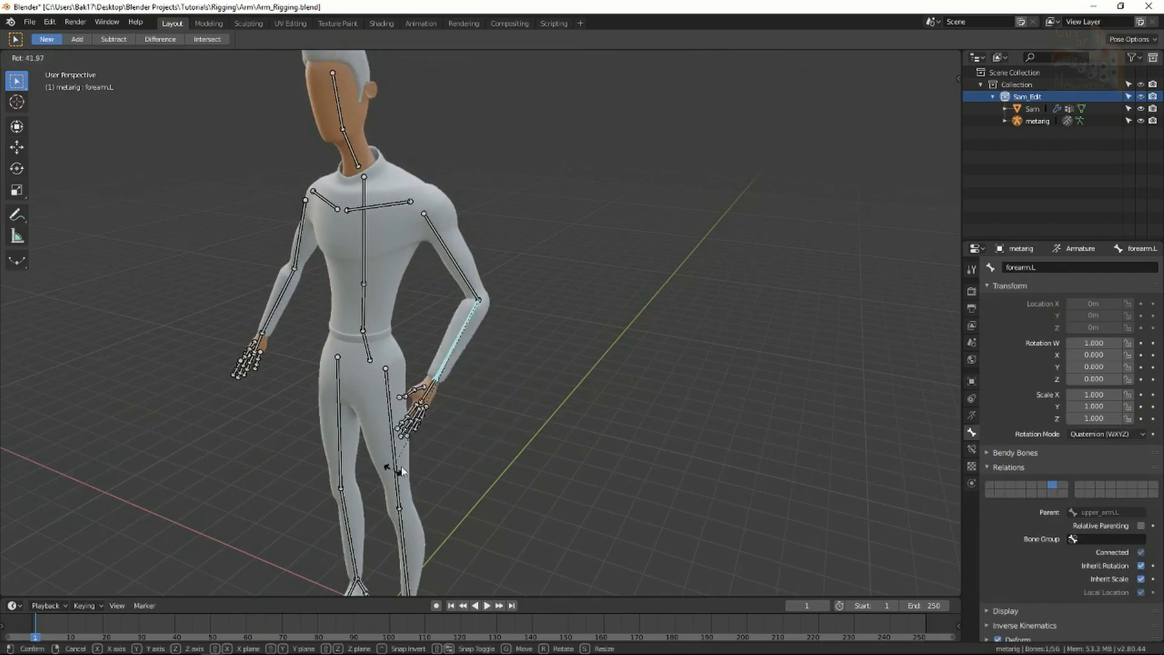
{"action": "right_click", "coordinate": [419, 458]}
{"action": "left_click", "coordinate": [494, 405]}
{"action": "key", "text": "r"}
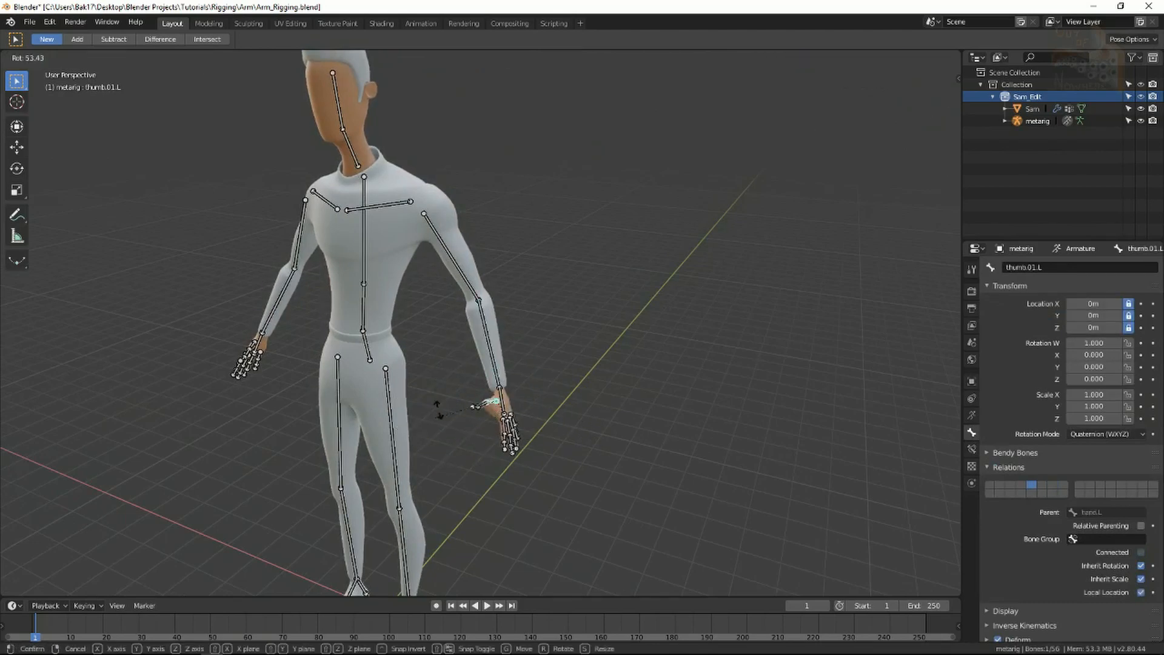
{"action": "right_click", "coordinate": [462, 490]}
Rotate-test the left shin bone, then move-test the left heel bone.
{"action": "middle_click_drag", "start_coordinate": [462, 489], "coordinate": [451, 442]}
{"action": "left_click", "coordinate": [453, 428]}
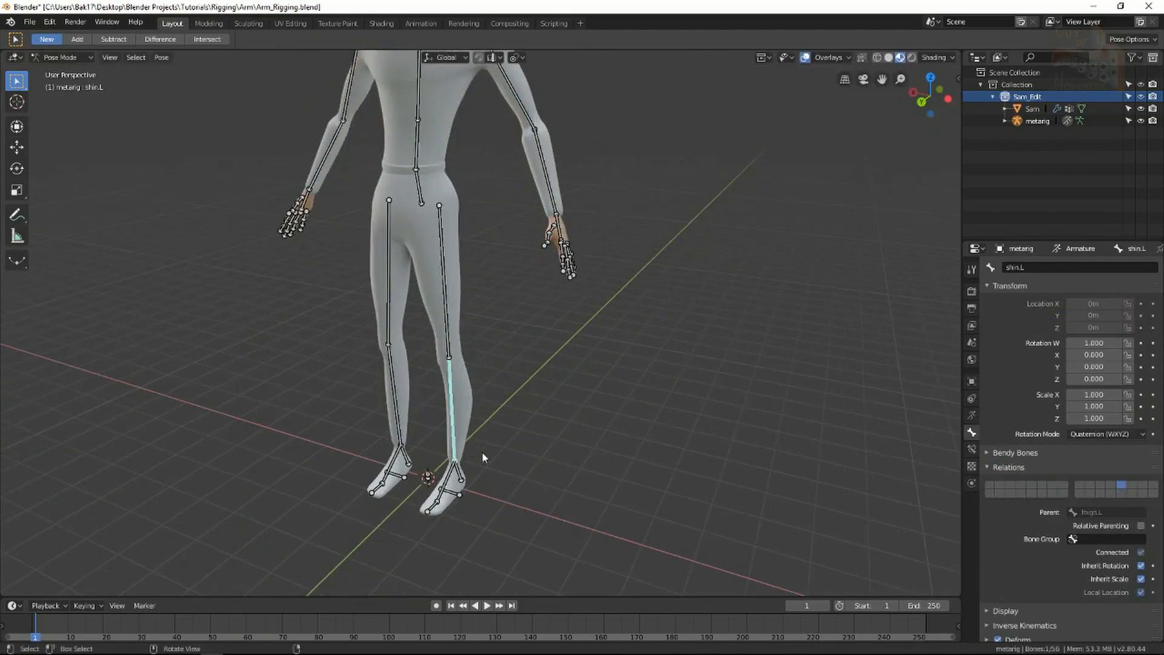
{"action": "key", "text": "r"}
{"action": "right_click", "coordinate": [524, 343]}
{"action": "left_click", "coordinate": [462, 525]}
{"action": "key", "text": "g"}
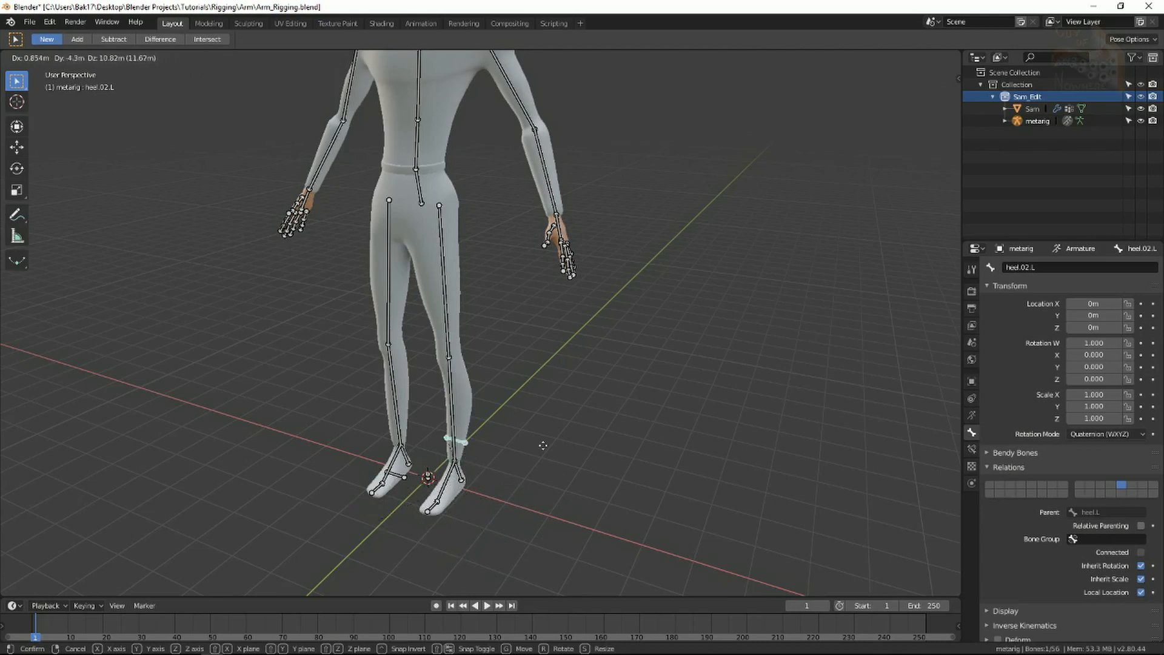
{"action": "left_click", "coordinate": [430, 480]}
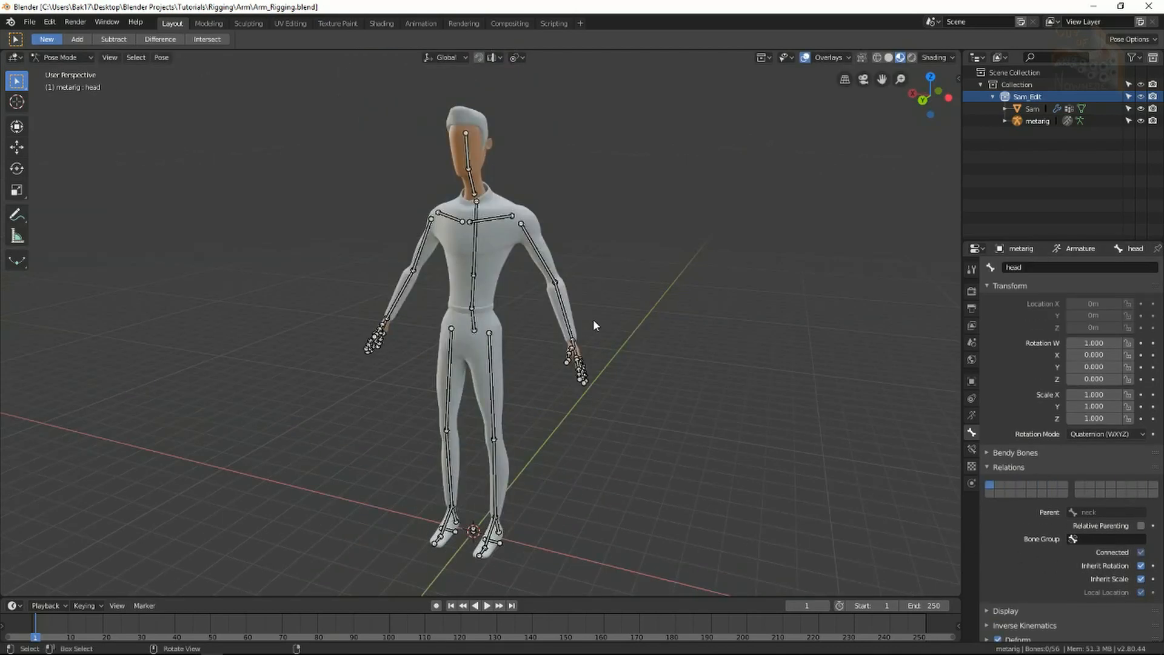